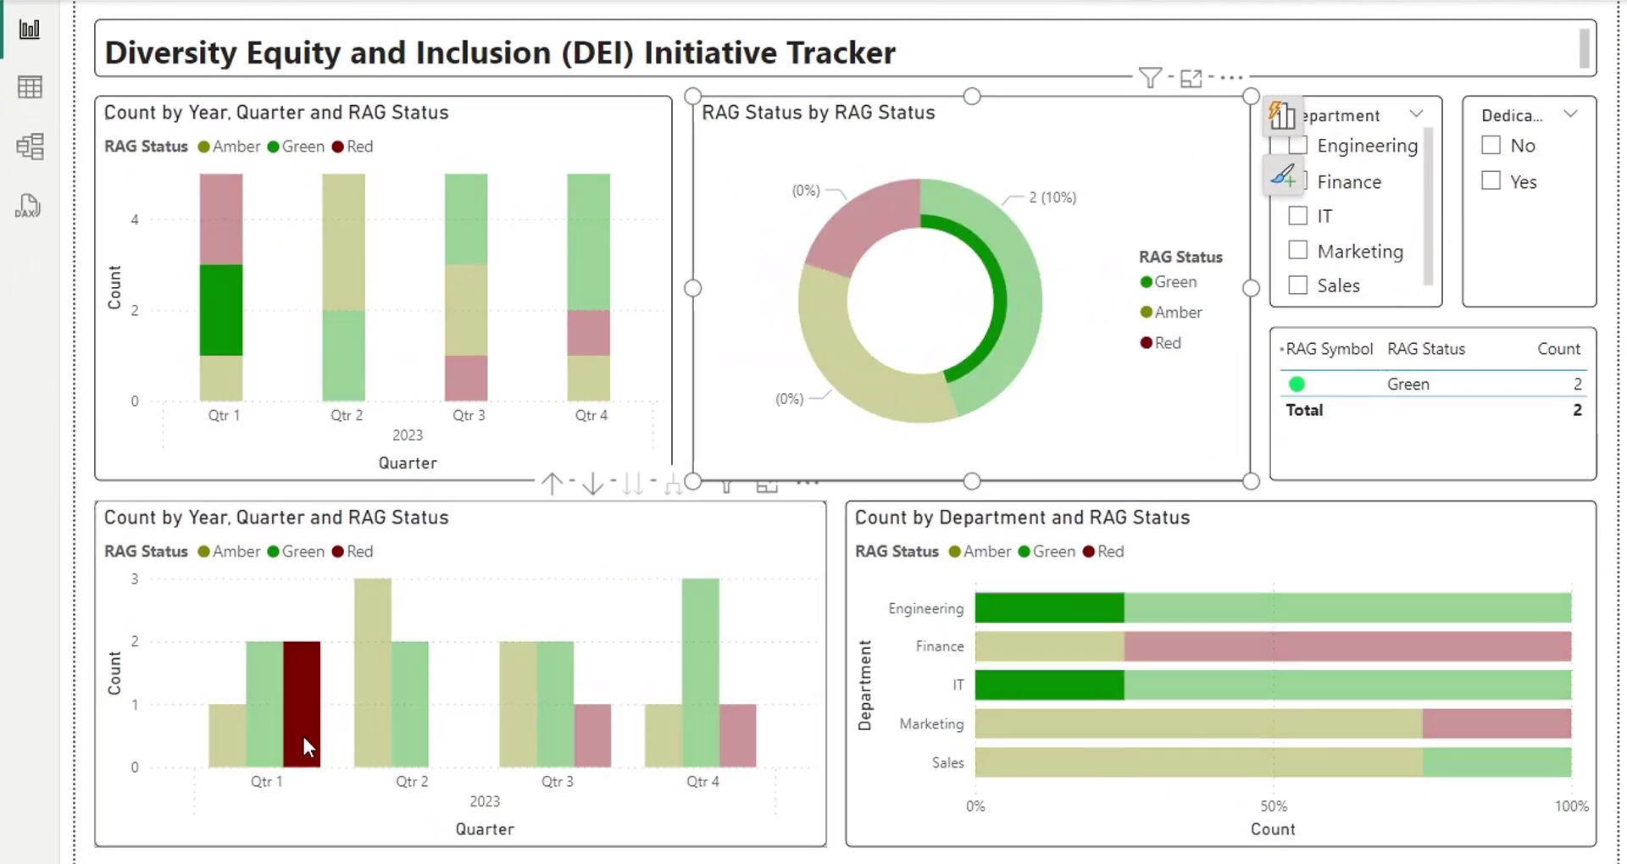
Explore the finished dashboard by cross-highlighting bars in the quarterly column chart and the department stacked bar chart.
{"action": "left_click", "coordinate": [410, 720]}
{"action": "left_click", "coordinate": [555, 728]}
{"action": "left_click", "coordinate": [735, 729]}
{"action": "left_click", "coordinate": [736, 724]}
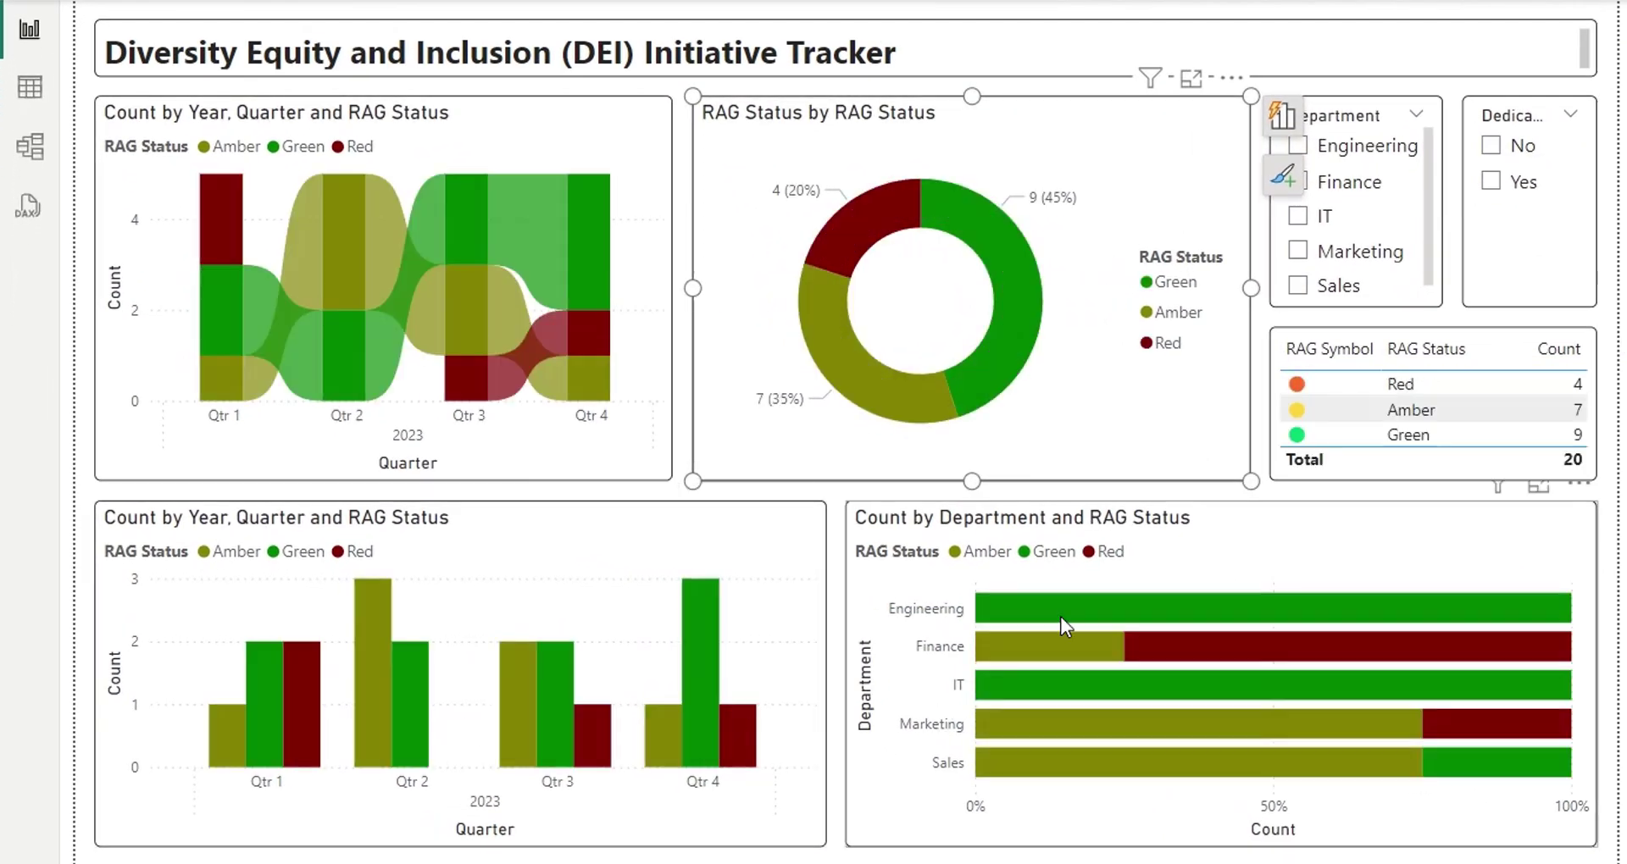
{"action": "left_click", "coordinate": [1069, 643]}
{"action": "left_click", "coordinate": [1220, 685]}
{"action": "left_click", "coordinate": [1476, 722]}
{"action": "left_click", "coordinate": [1476, 723]}
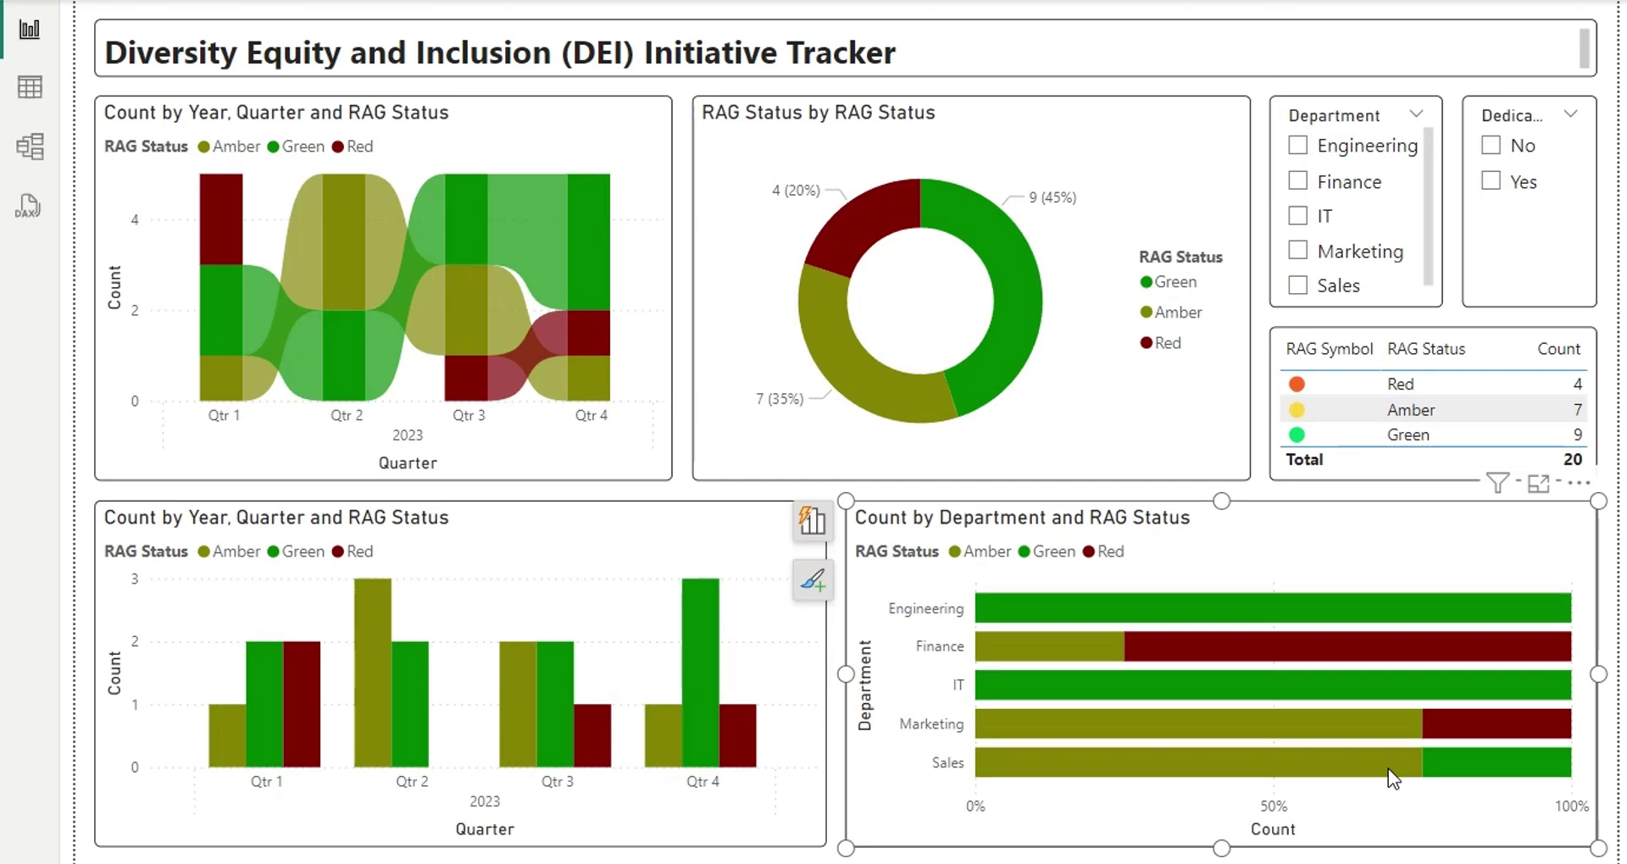
{"action": "left_click", "coordinate": [1442, 758]}
Filter the dashboard by individual departments, including Engineering, Finance, IT and Sales, and clear the Department filter.
{"action": "left_click", "coordinate": [1321, 146]}
{"action": "left_click", "coordinate": [1329, 185]}
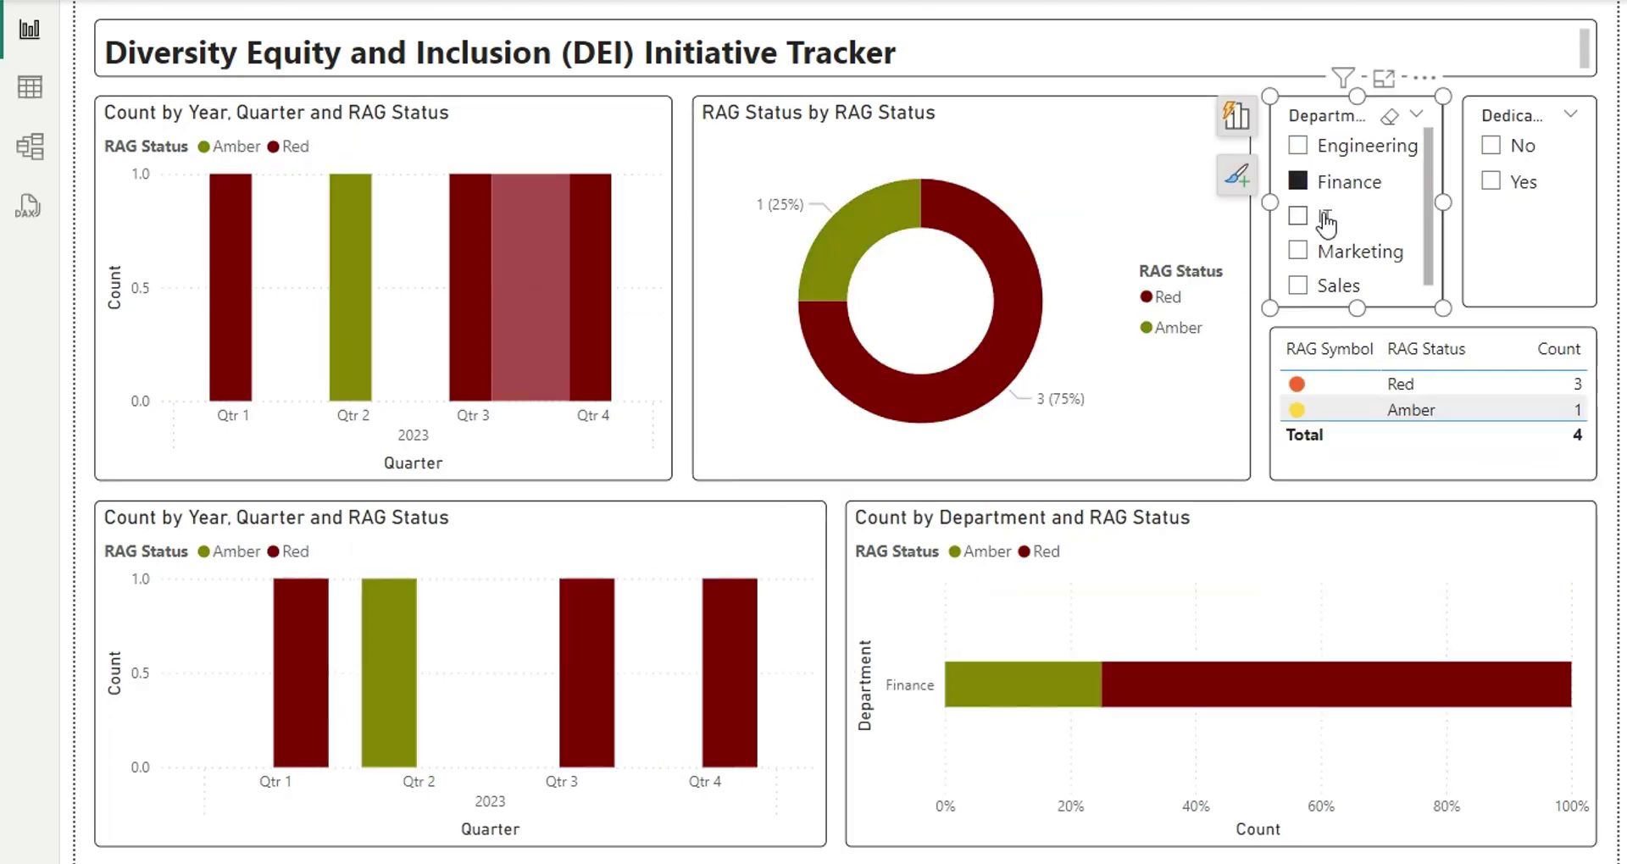
{"action": "left_click", "coordinate": [1326, 218]}
{"action": "left_click", "coordinate": [1332, 285]}
{"action": "left_click", "coordinate": [1332, 286]}
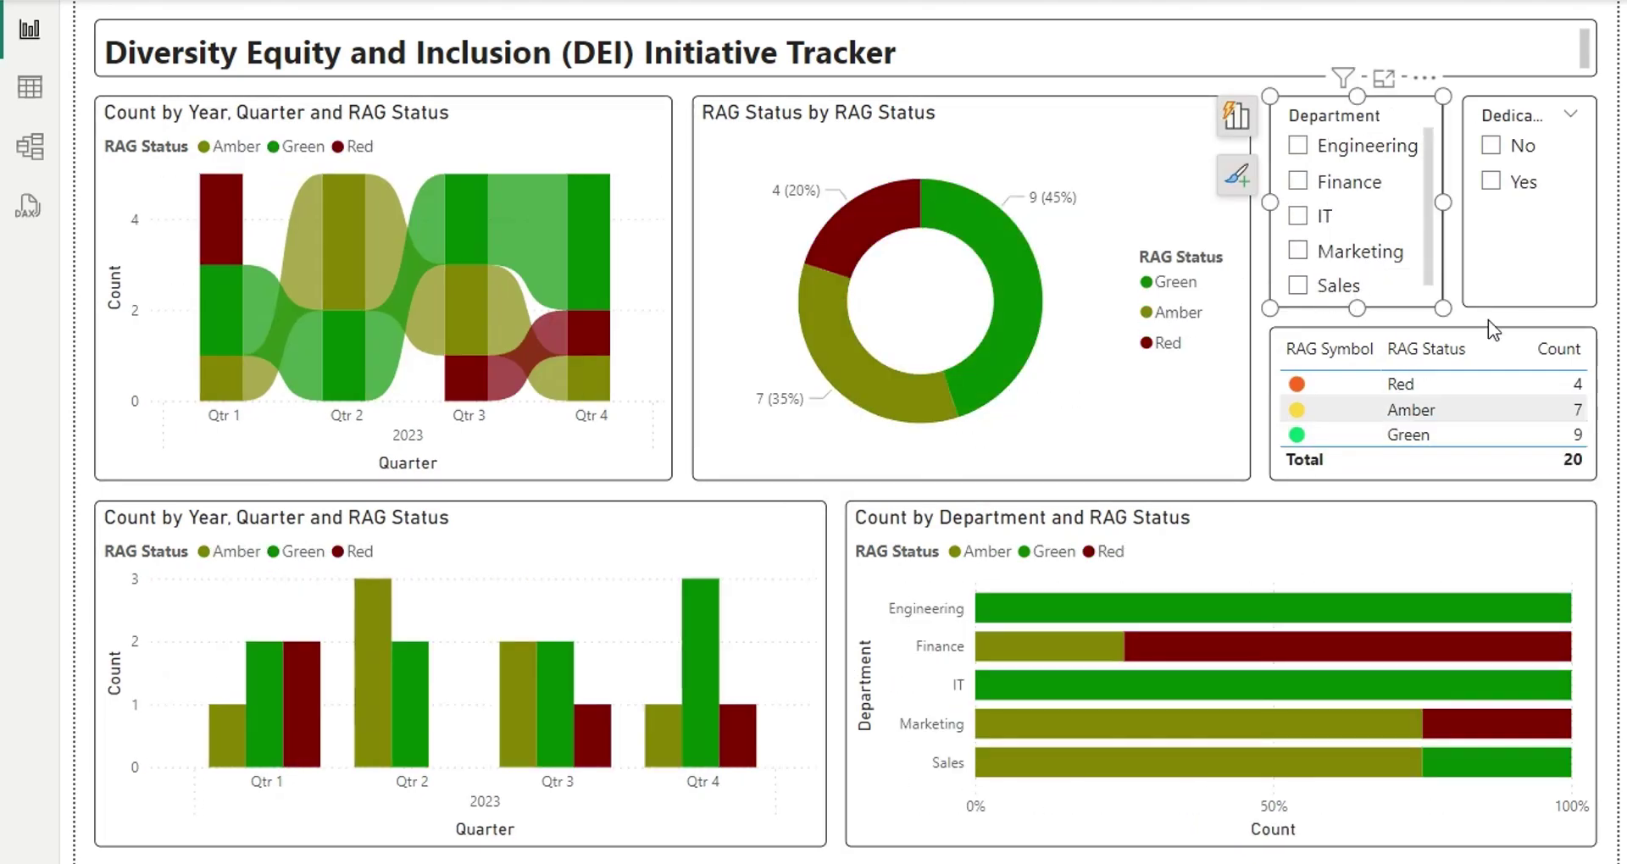
Filter the dashboard by the dedicated DEI resource values No and Yes, and clear that filter.
{"action": "left_click", "coordinate": [1491, 146]}
{"action": "left_click", "coordinate": [1510, 182]}
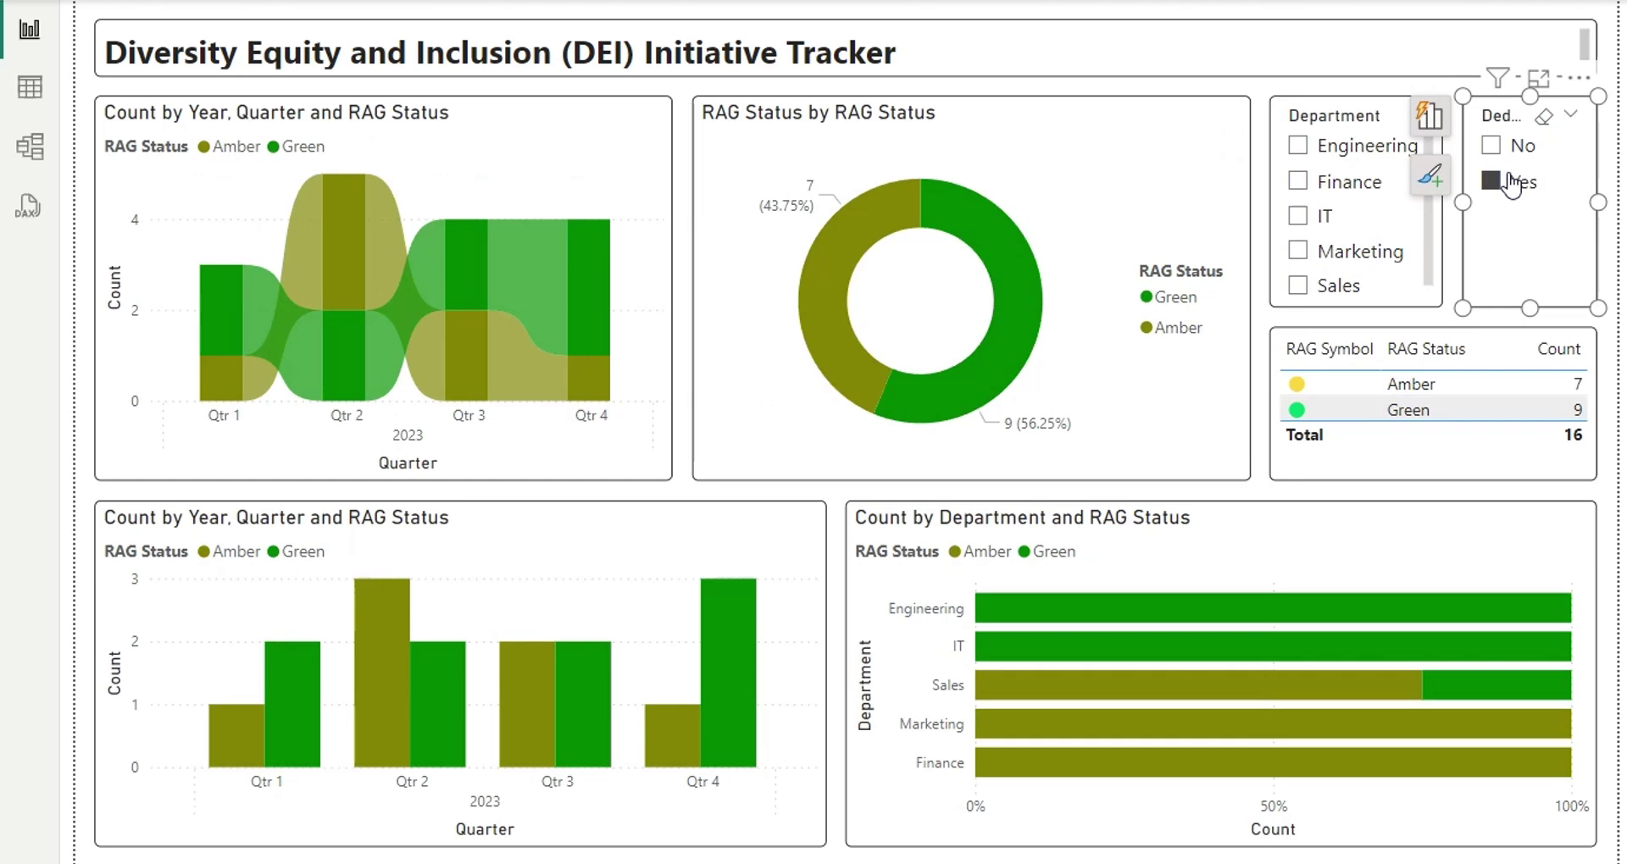
{"action": "left_click", "coordinate": [1510, 181]}
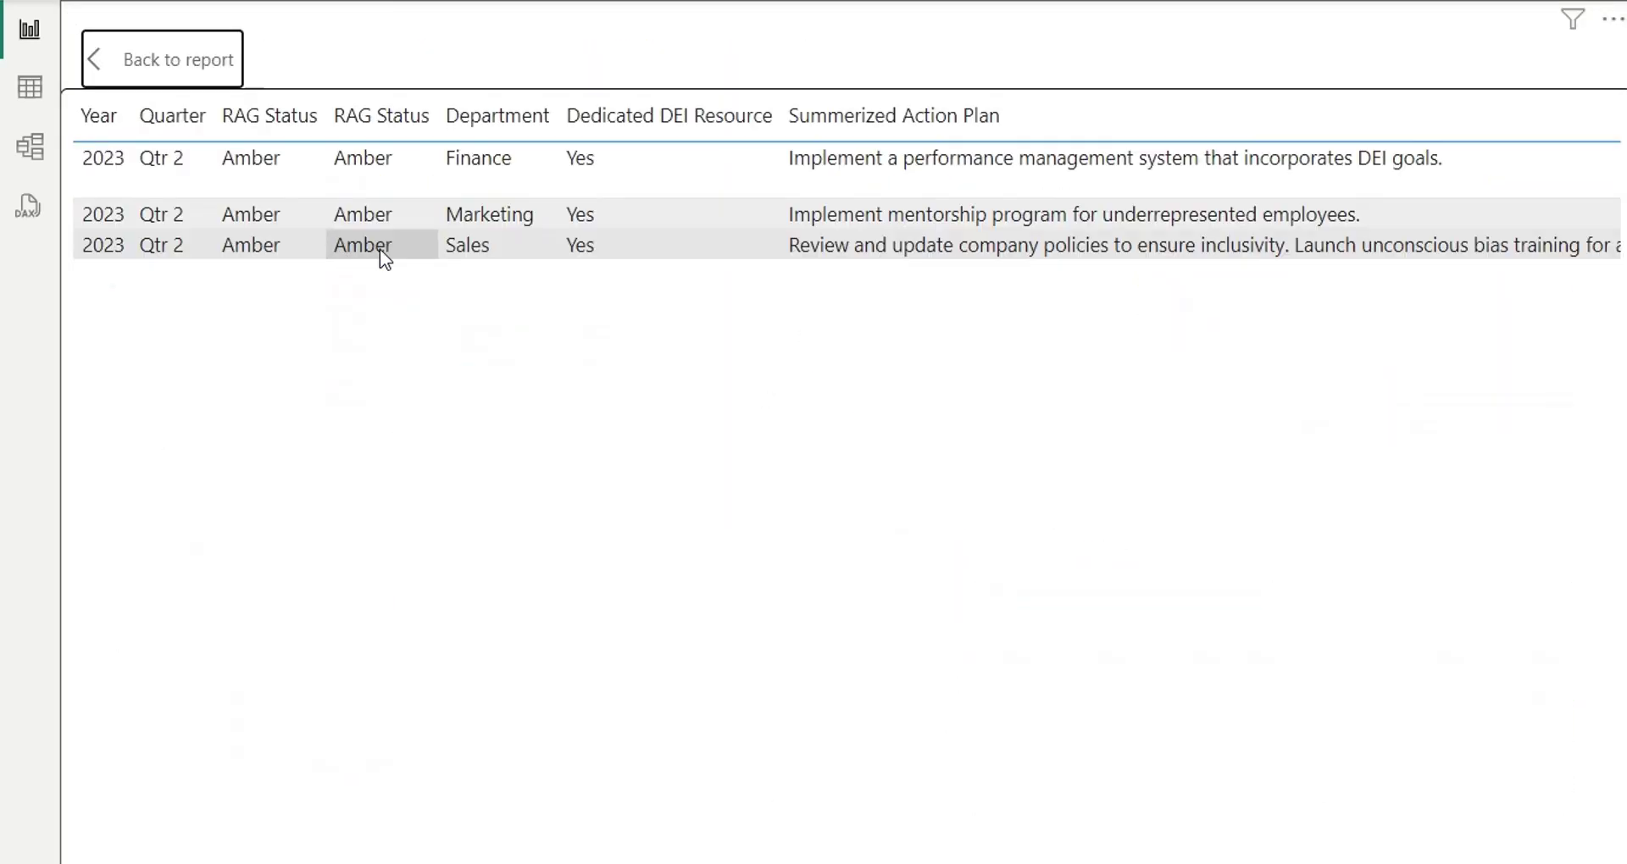
Switch to the Excel workbook and review the tracker data in the Data sheet, selecting the range A1:G21.
{"action": "left_click", "coordinate": [600, 386]}
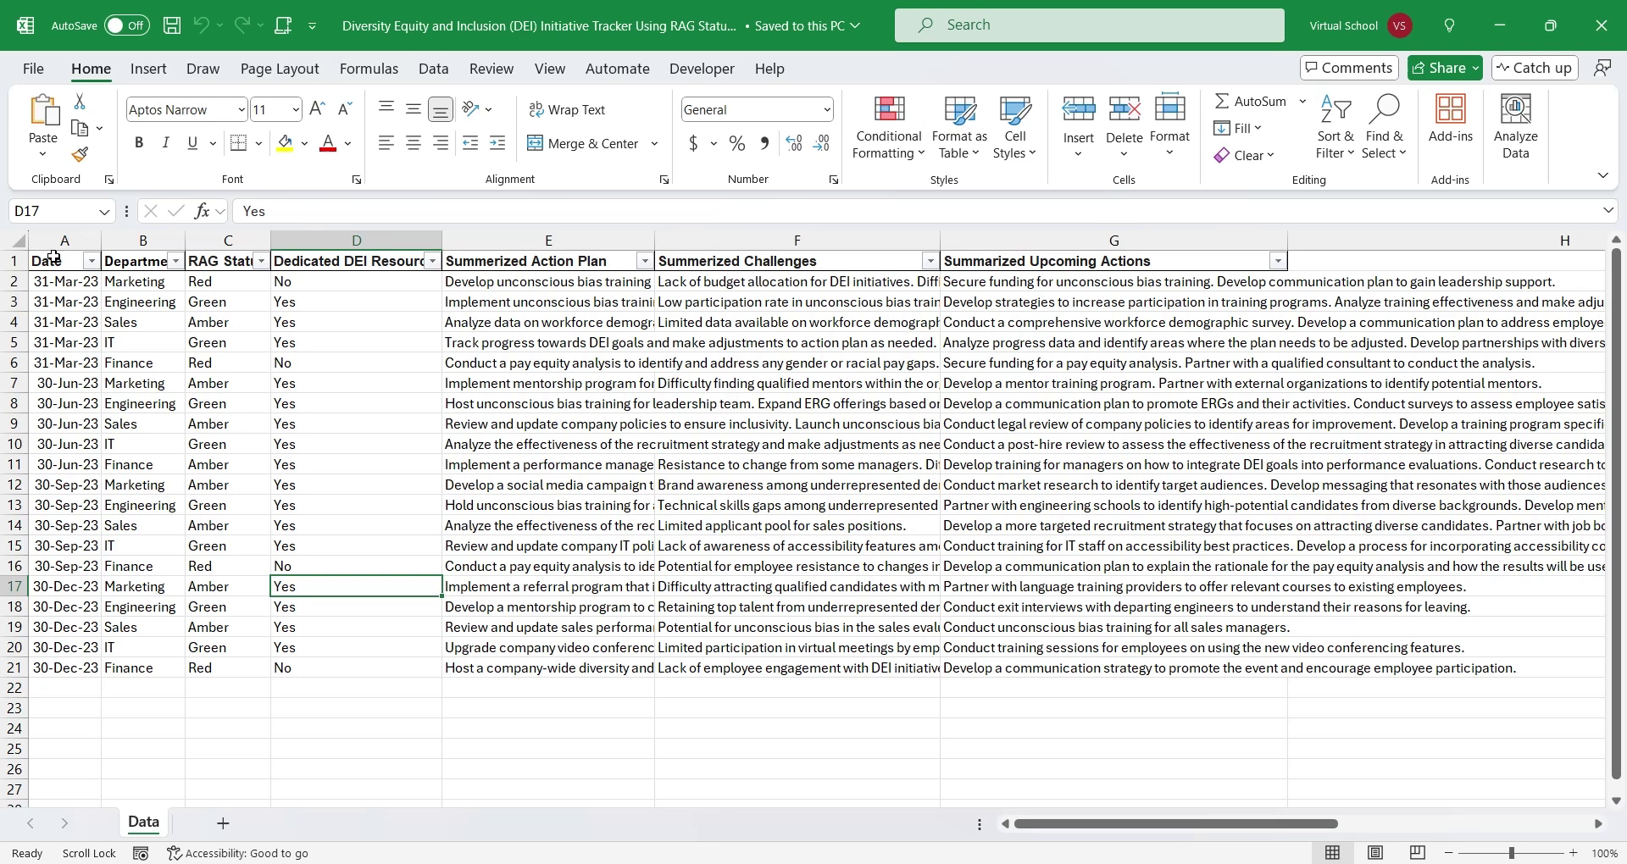
{"action": "left_click_drag", "start_coordinate": [70, 269], "coordinate": [1077, 667]}
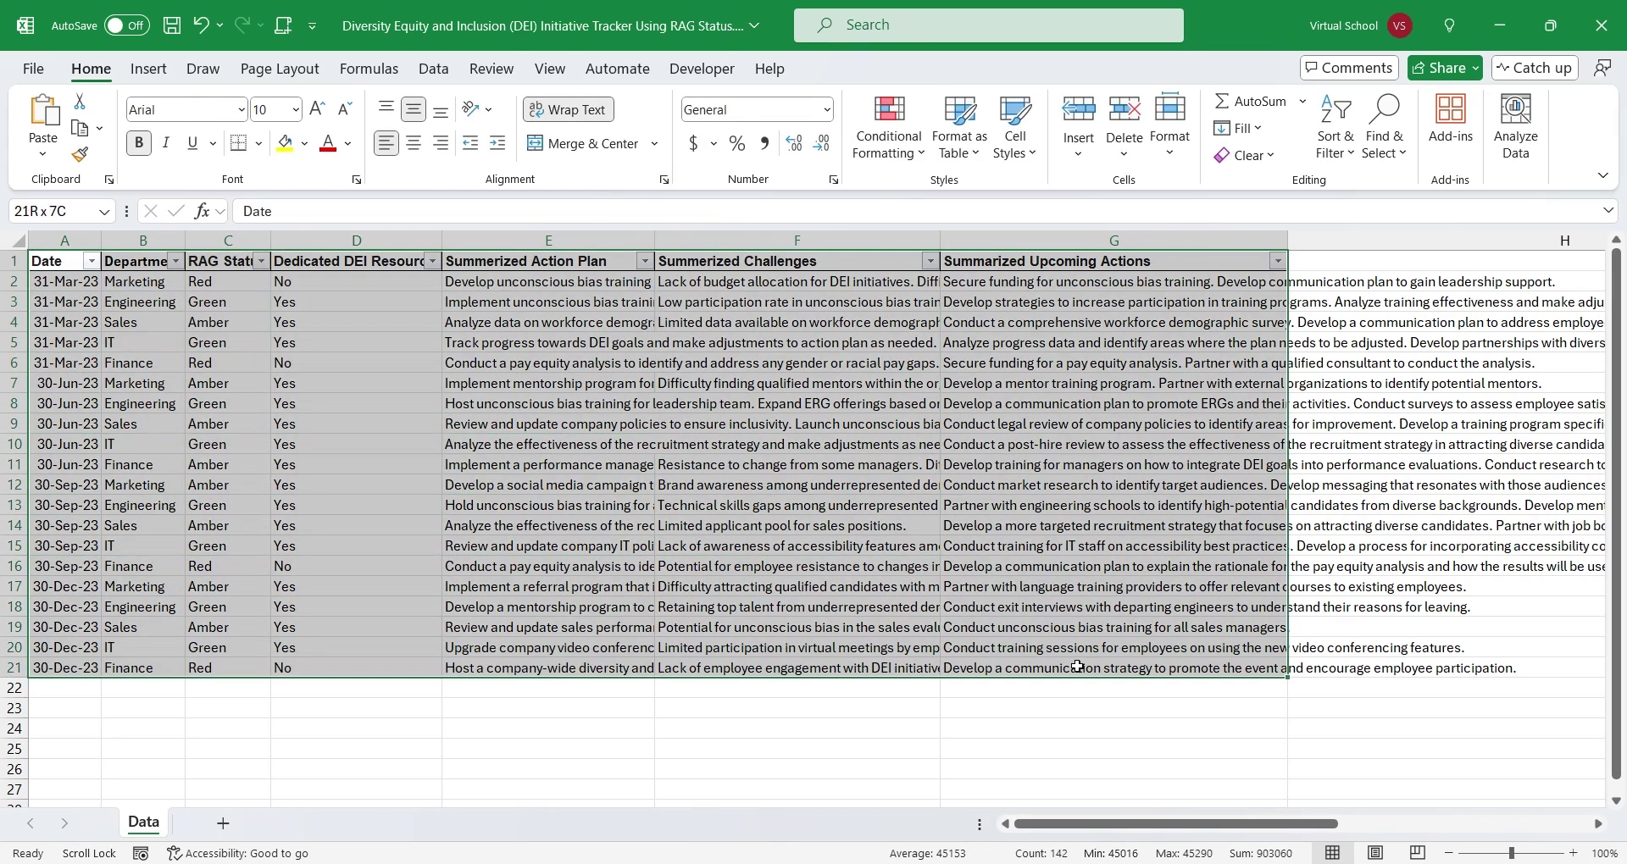
{"action": "left_click", "coordinate": [89, 322]}
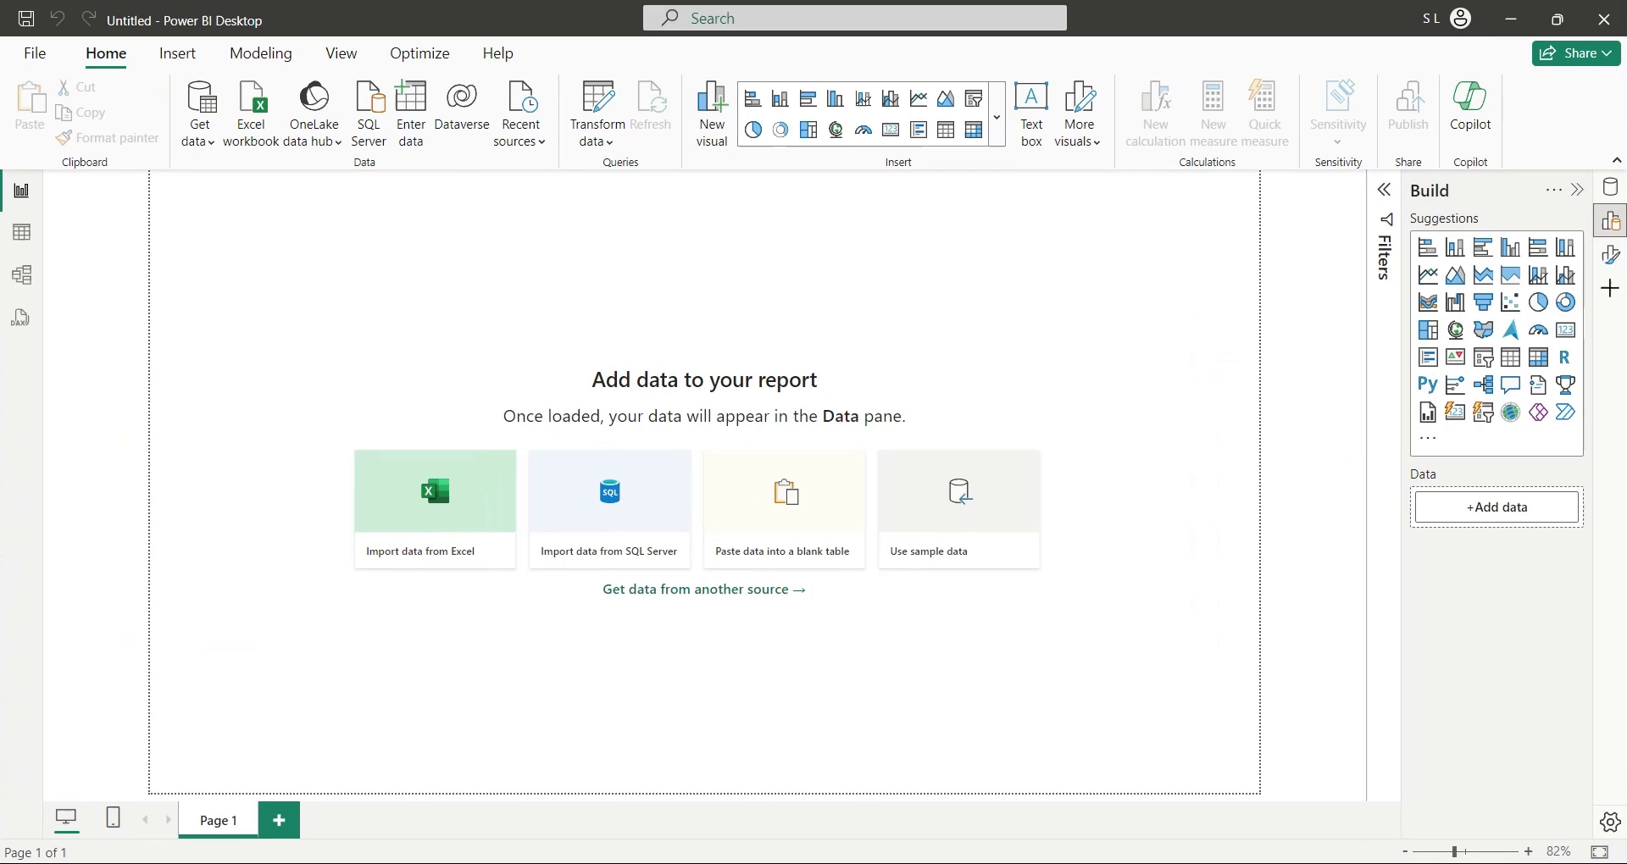
In Power BI Desktop, import the Data sheet from the DEI Initiative Tracker workbook, list its fields and widen the field list.
{"action": "left_click", "coordinate": [250, 124]}
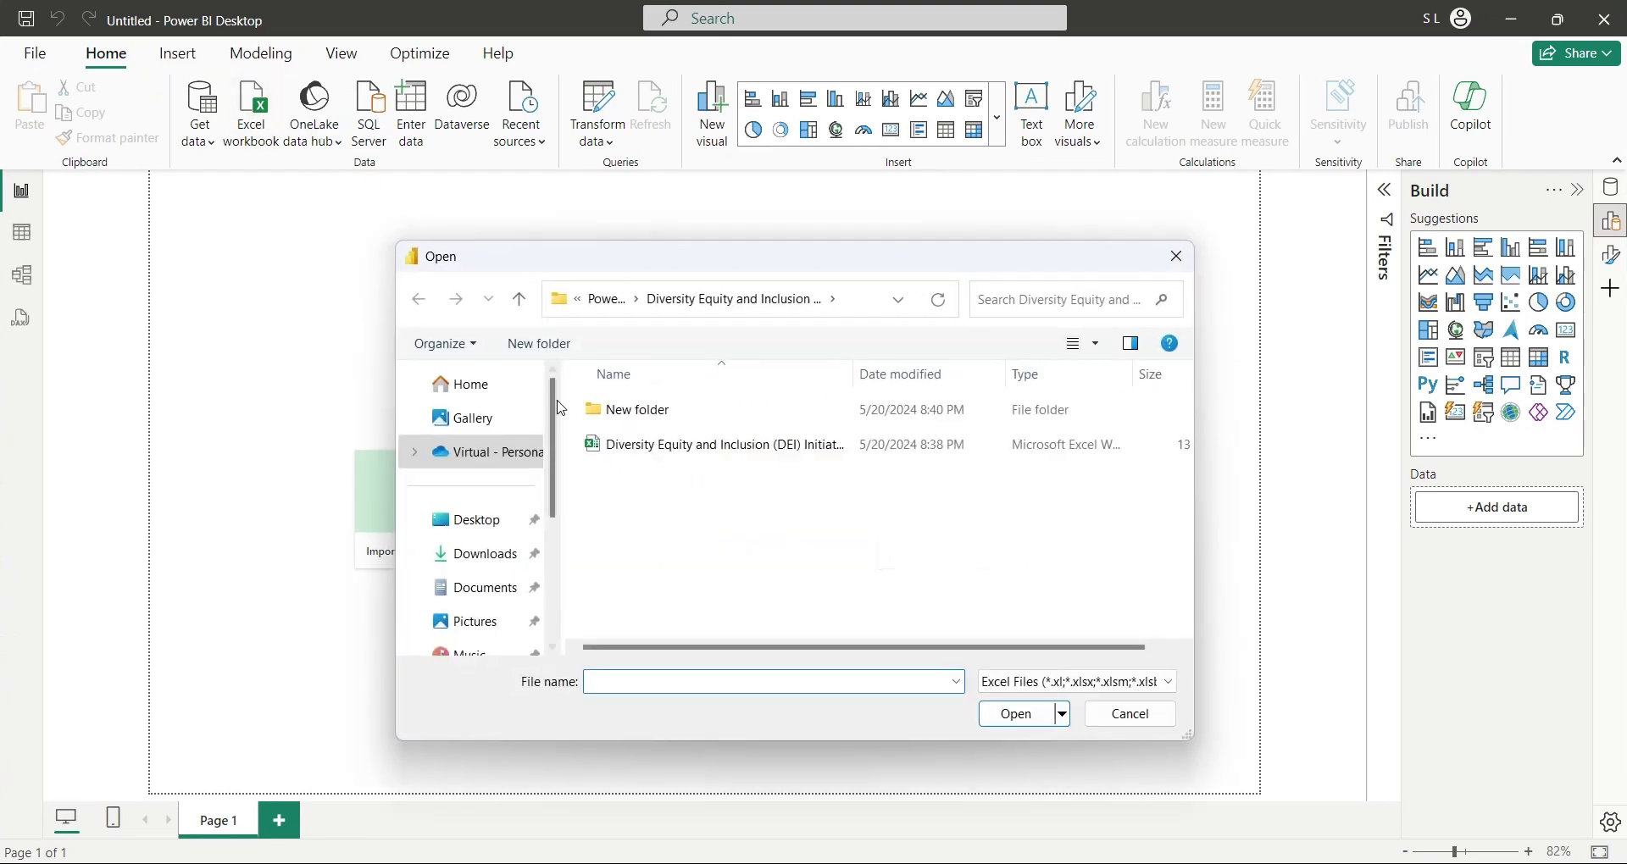
{"action": "double_click", "coordinate": [611, 449]}
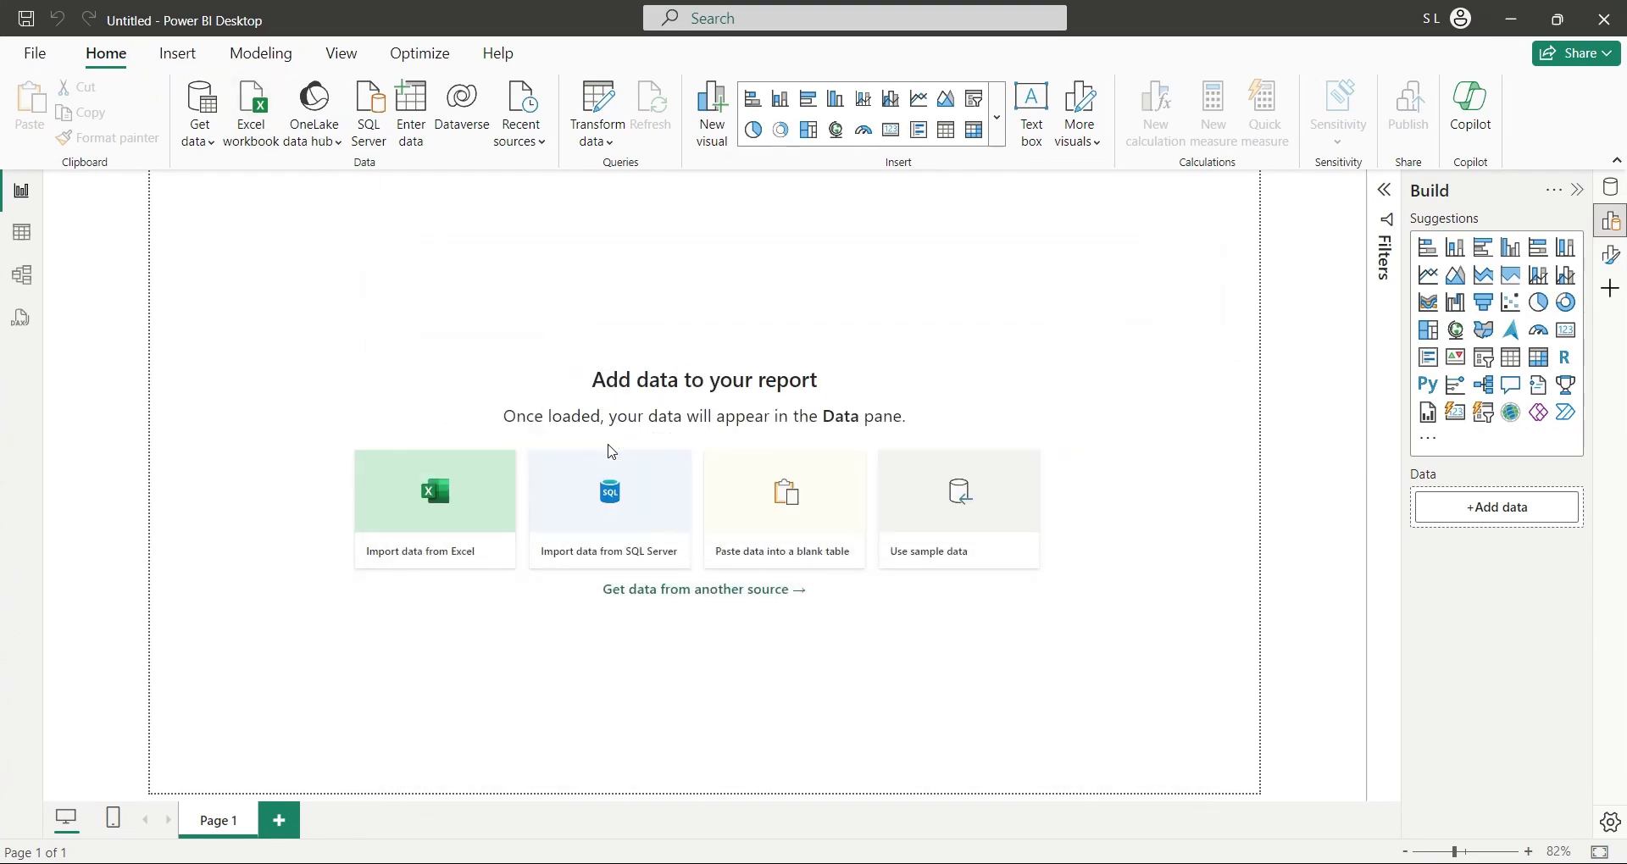
{"action": "left_click", "coordinate": [412, 238]}
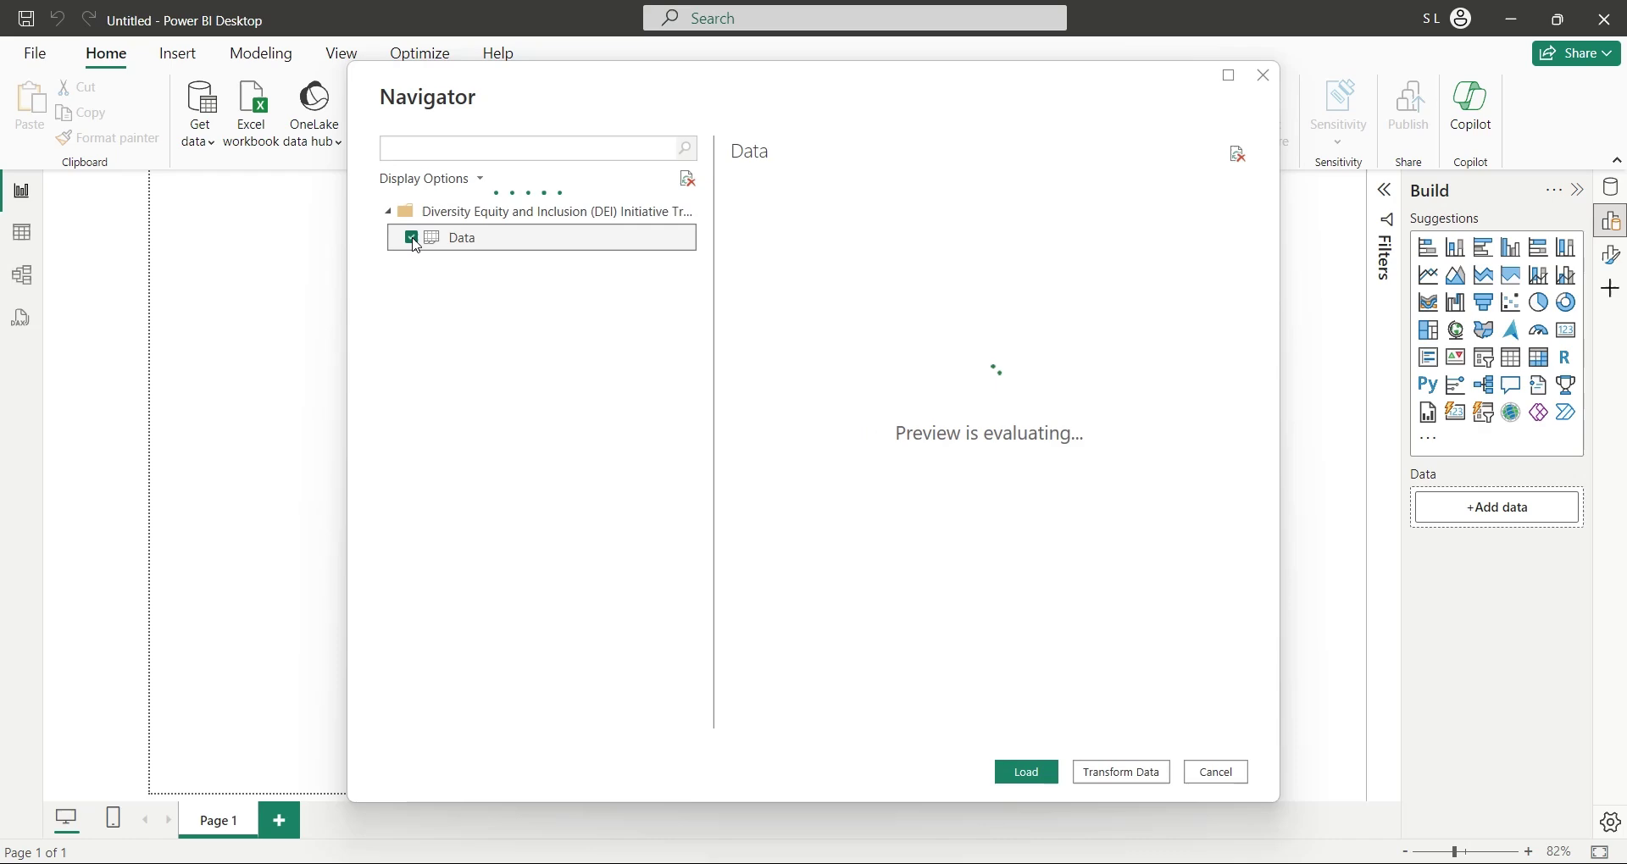
{"action": "left_click", "coordinate": [1022, 777]}
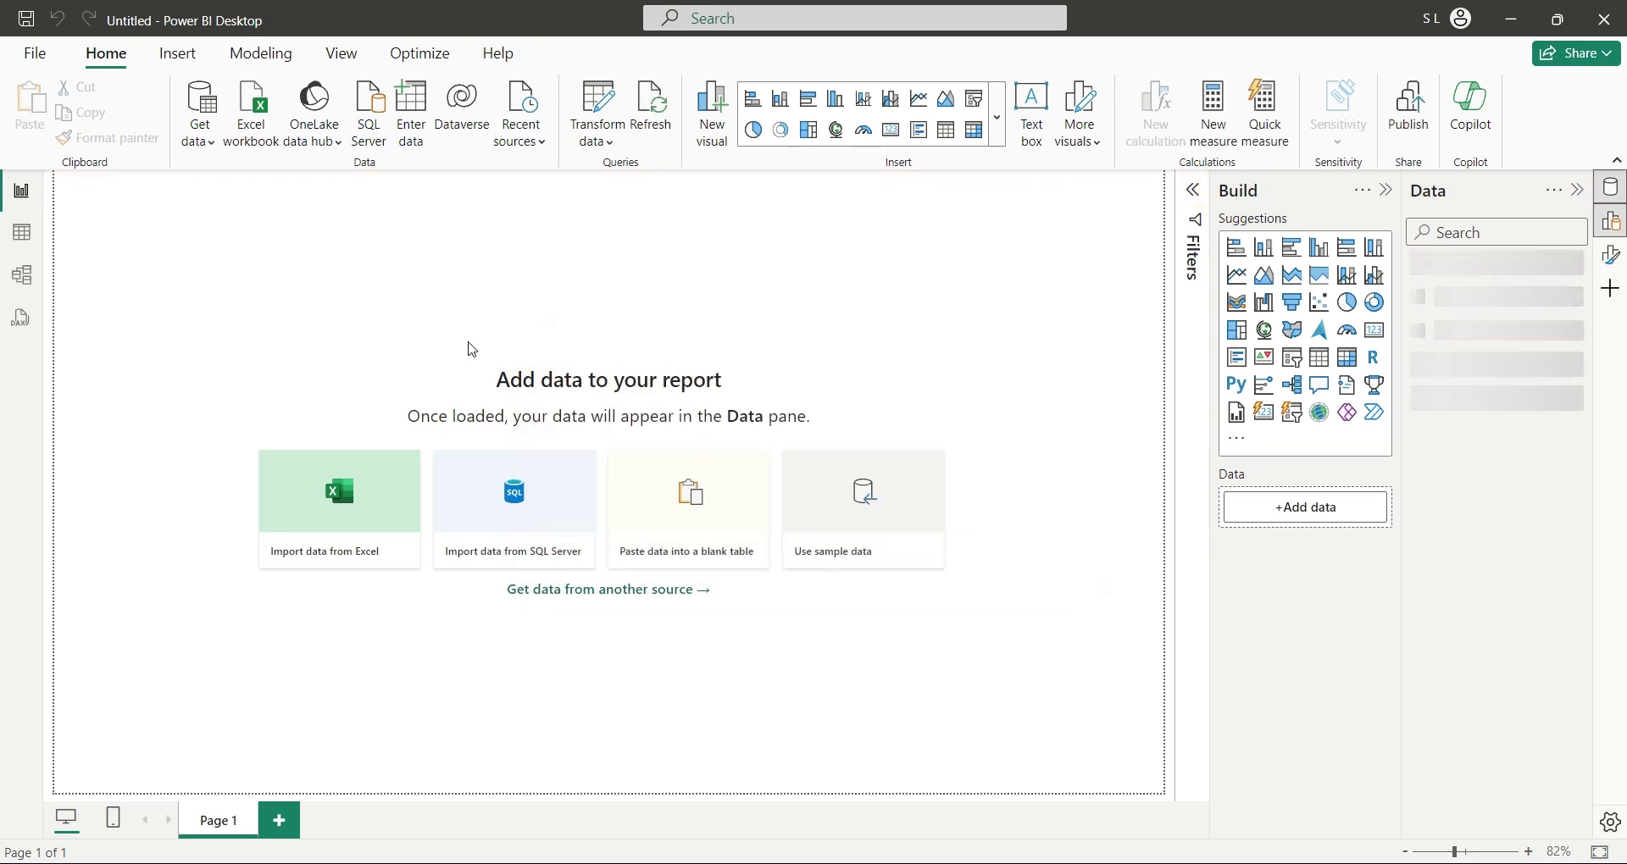
{"action": "left_click", "coordinate": [1421, 269]}
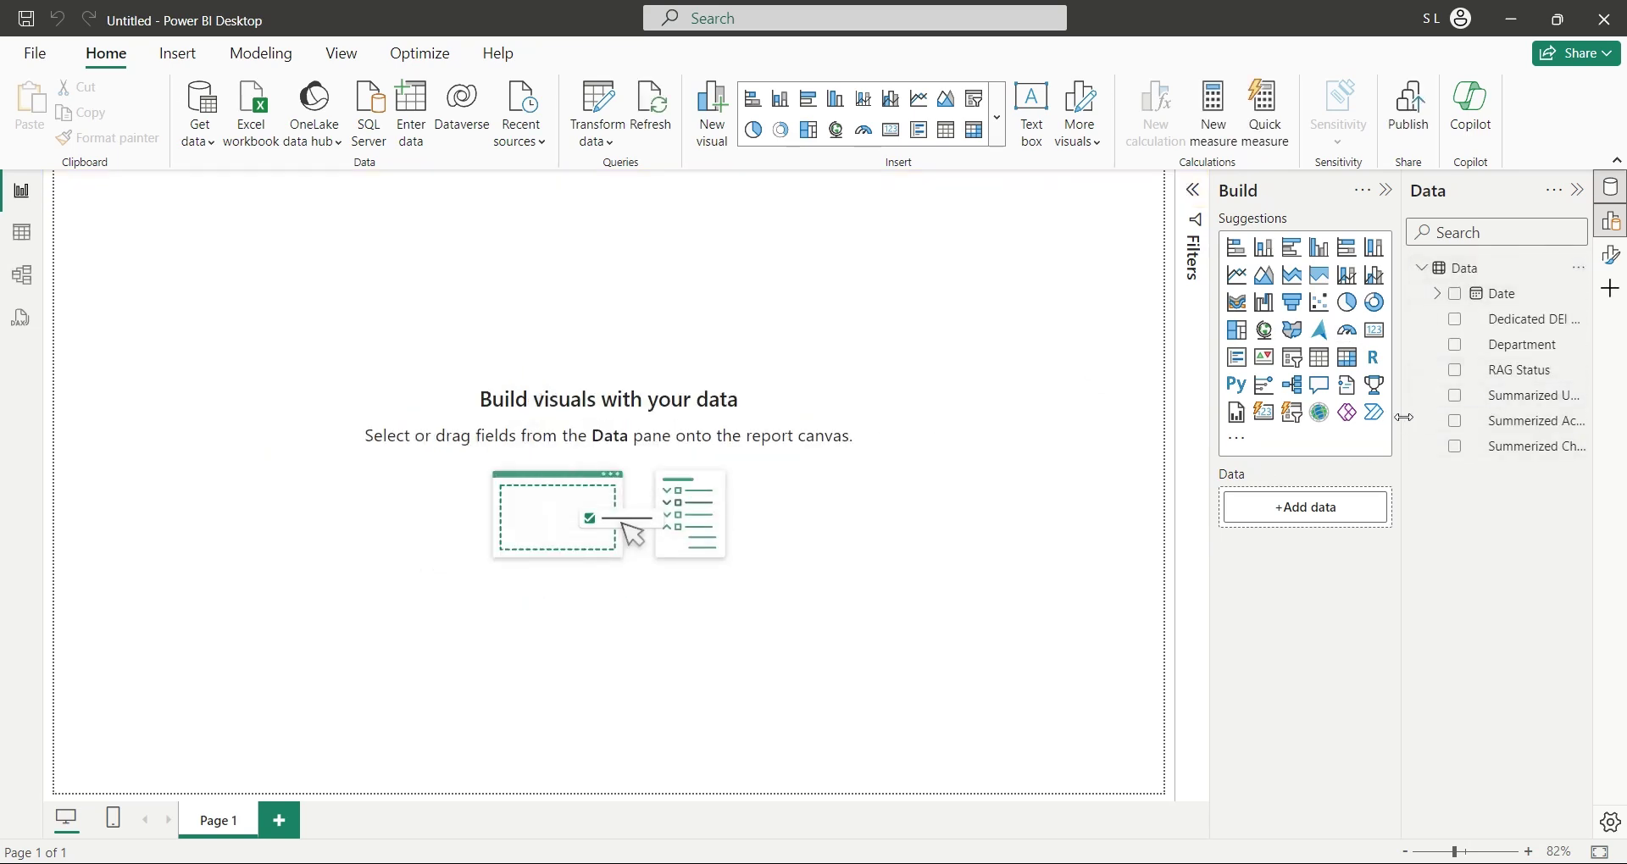
{"action": "left_click_drag", "start_coordinate": [1400, 416], "coordinate": [1294, 417]}
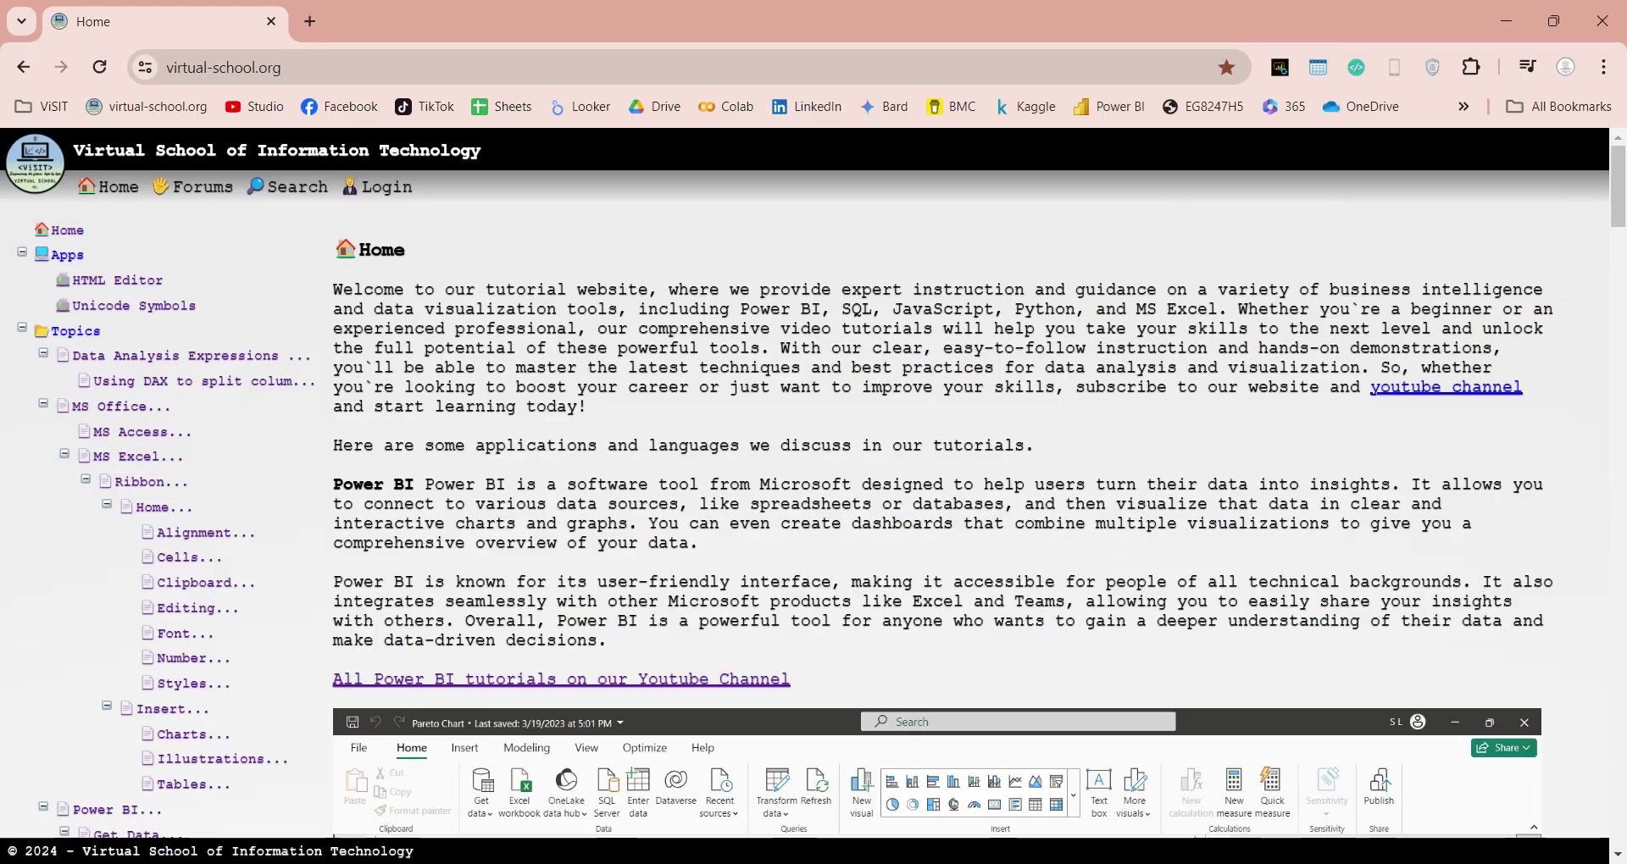
In the browser, open the Virtual School Unicode Symbols app and generate the symbols from 128000 to 129000.
{"action": "left_click", "coordinate": [132, 315]}
{"action": "scroll", "coordinate": [366, 564], "scroll_direction": "down", "scroll_amount": 5}
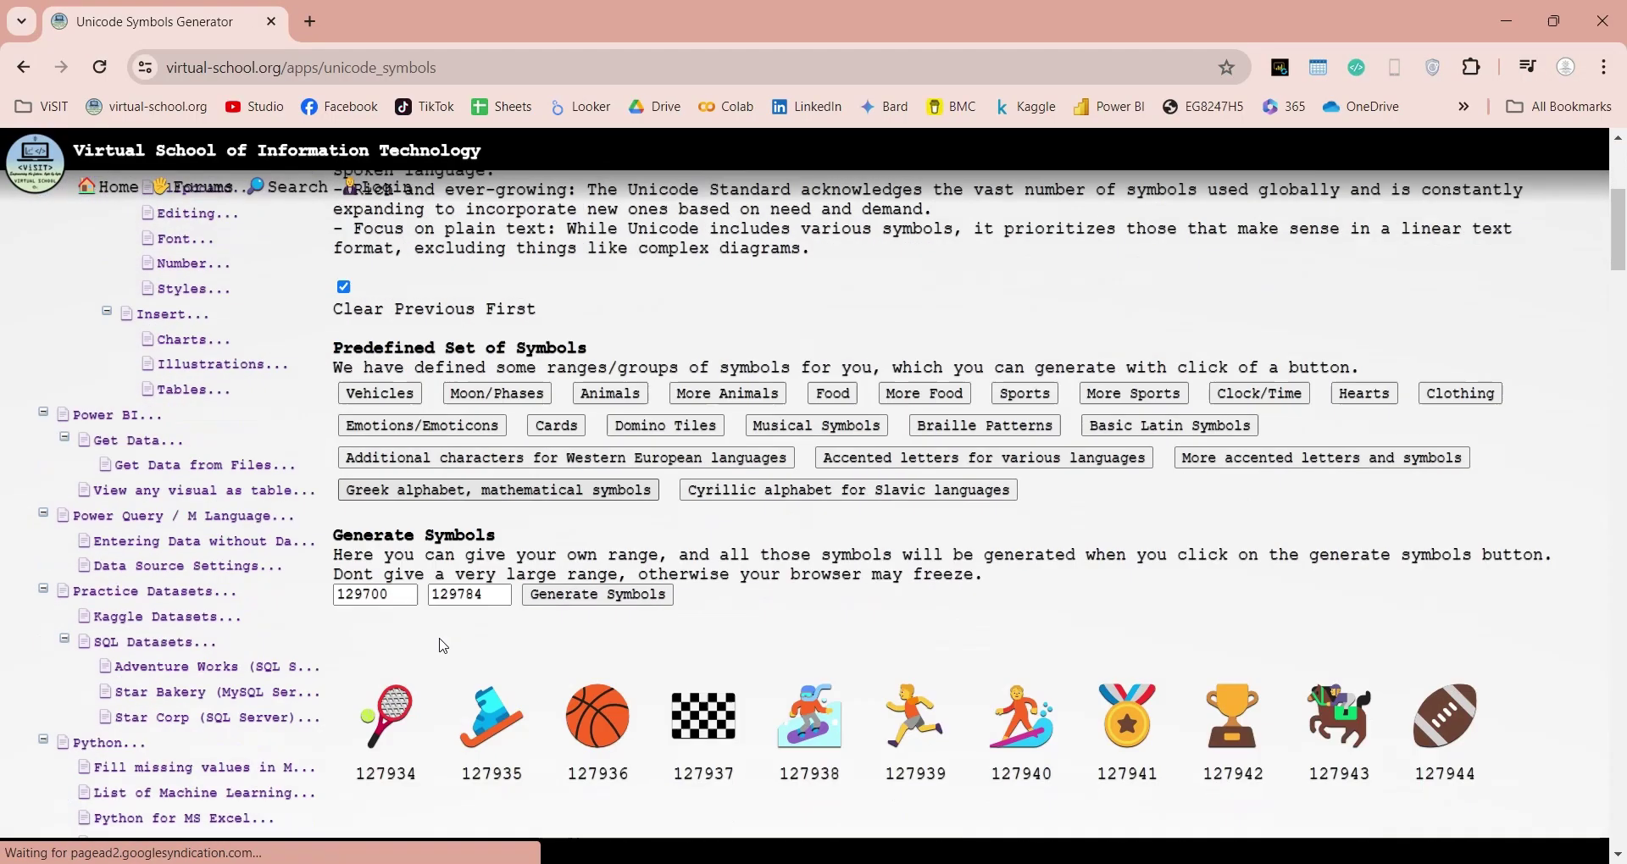
{"action": "left_click_drag", "start_coordinate": [354, 565], "coordinate": [371, 562]}
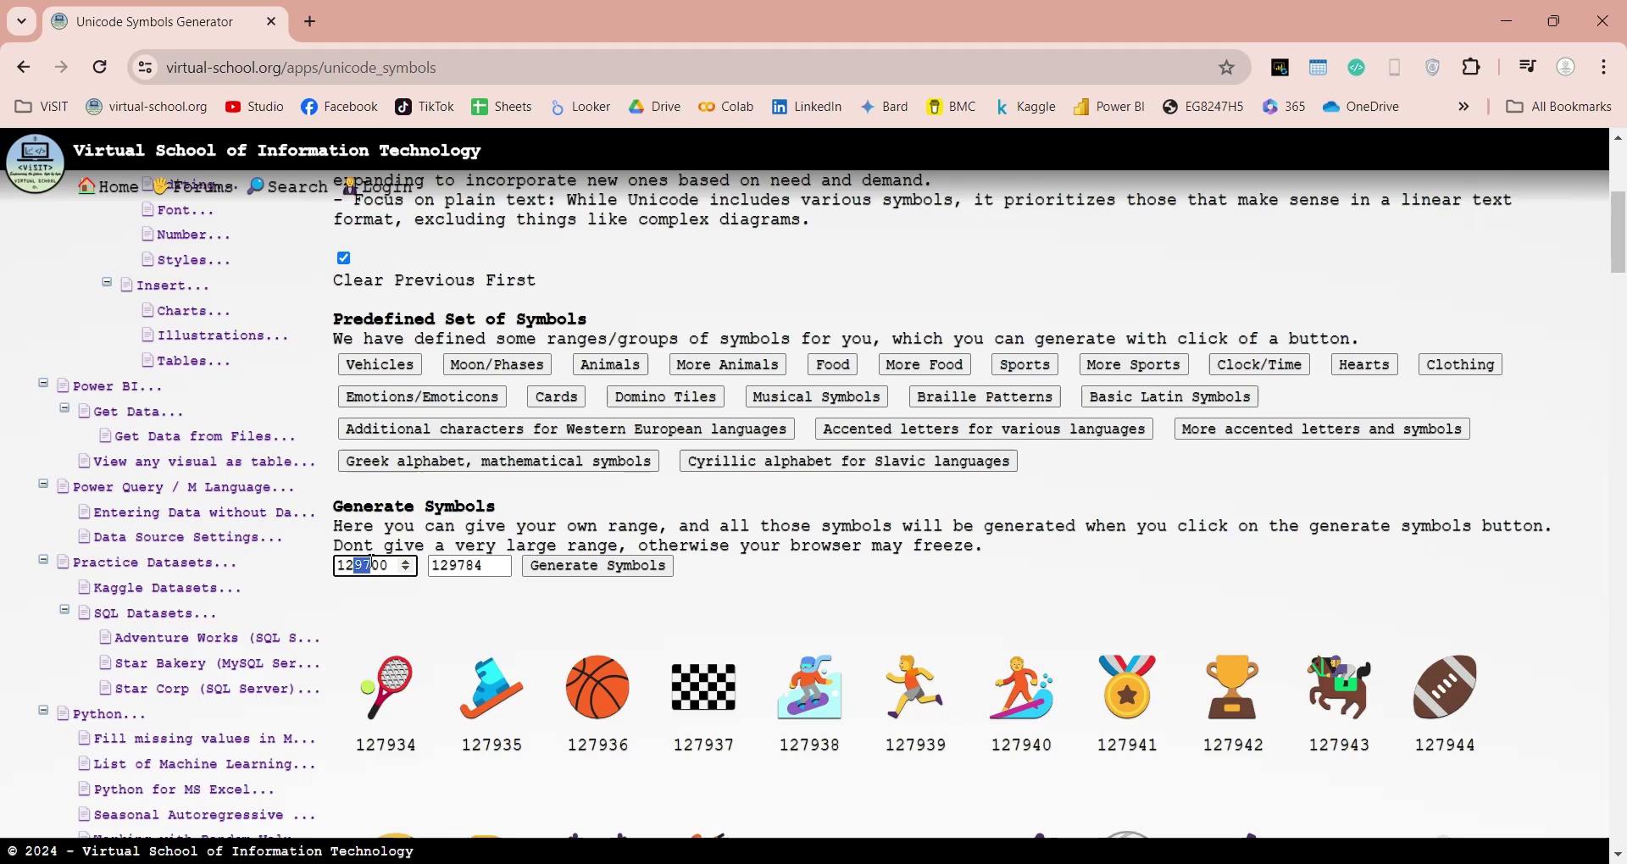
{"action": "type", "text": "8000"}
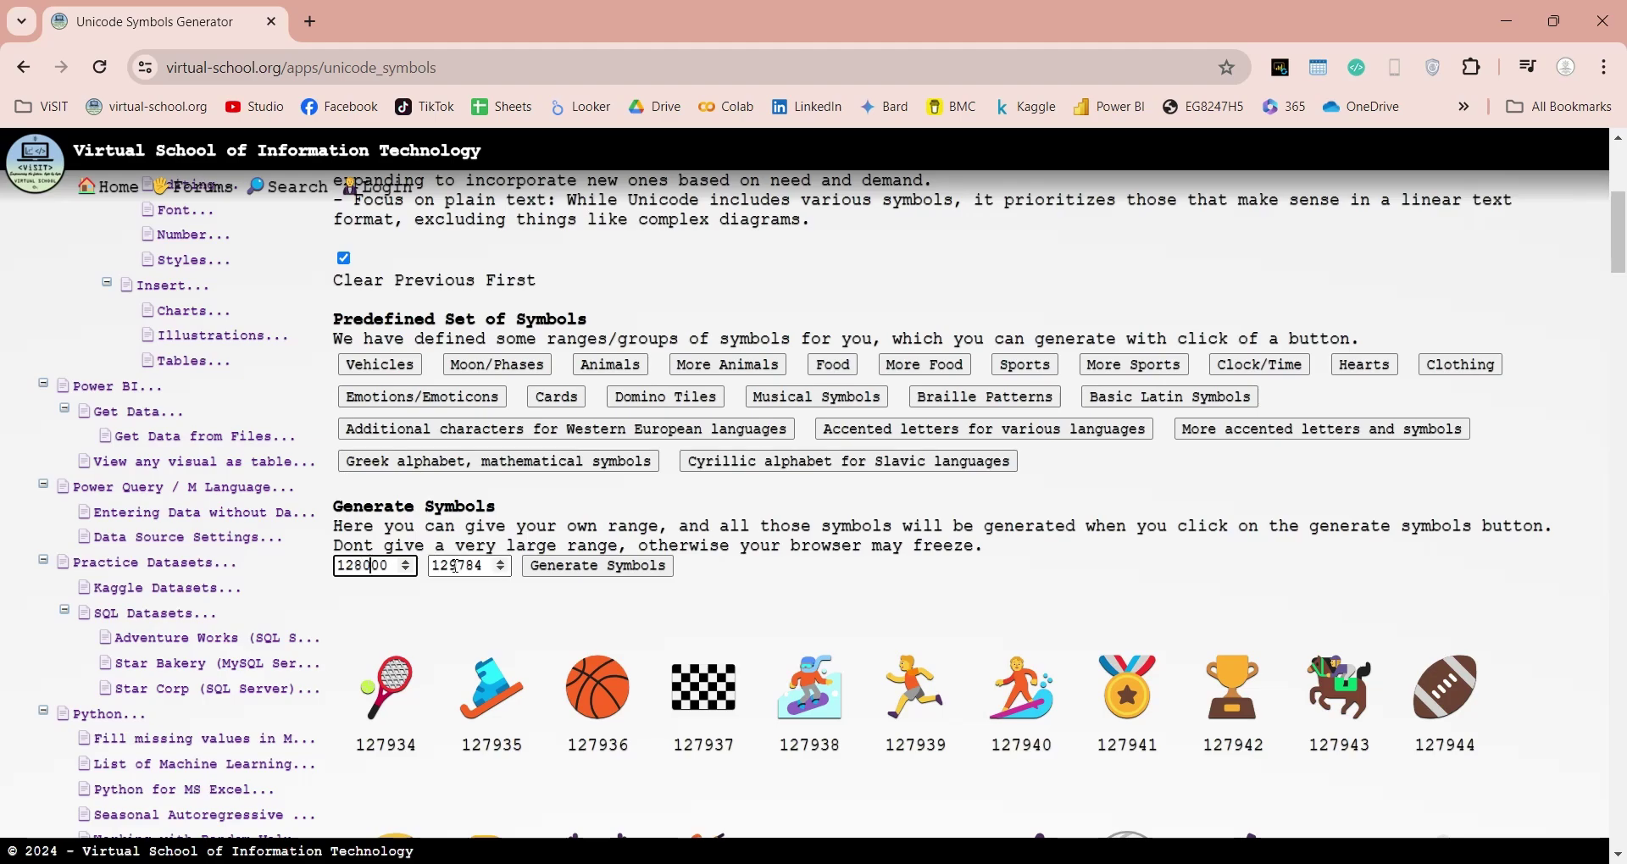
{"action": "left_click_drag", "start_coordinate": [456, 566], "coordinate": [485, 566]}
{"action": "type", "text": "000"}
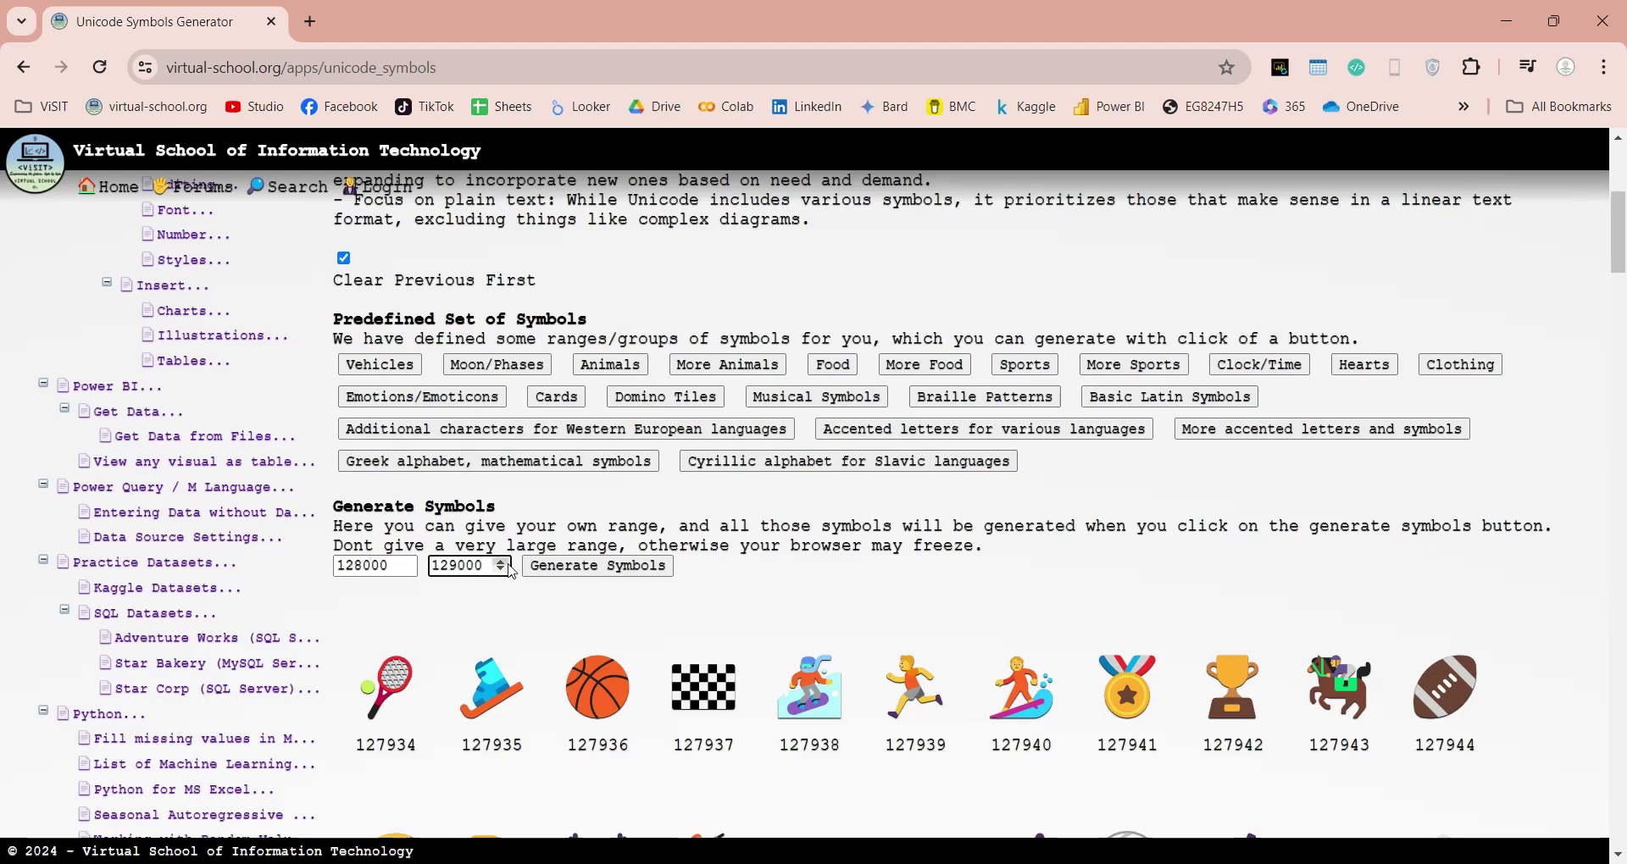
{"action": "left_click", "coordinate": [594, 566]}
Locate the red, yellow and green circle symbols, codes 128992 to 128994, in the generated list.
{"action": "scroll", "coordinate": [1528, 760], "scroll_direction": "down", "scroll_amount": 20}
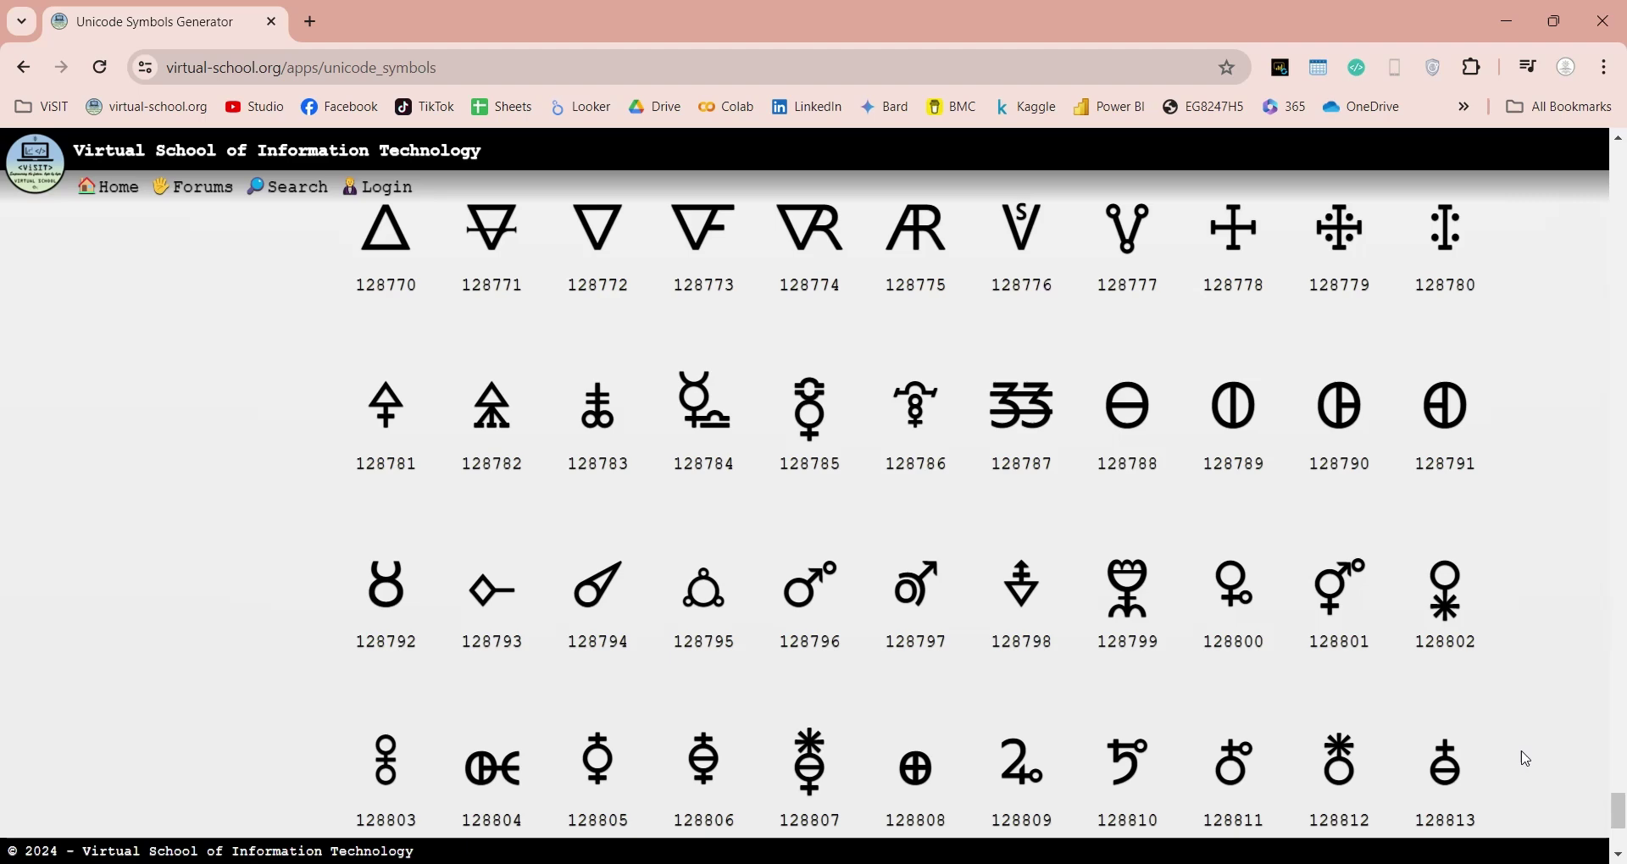
{"action": "scroll", "coordinate": [1528, 760], "scroll_direction": "down", "scroll_amount": 20}
{"action": "left_click_drag", "start_coordinate": [567, 826], "coordinate": [835, 815]}
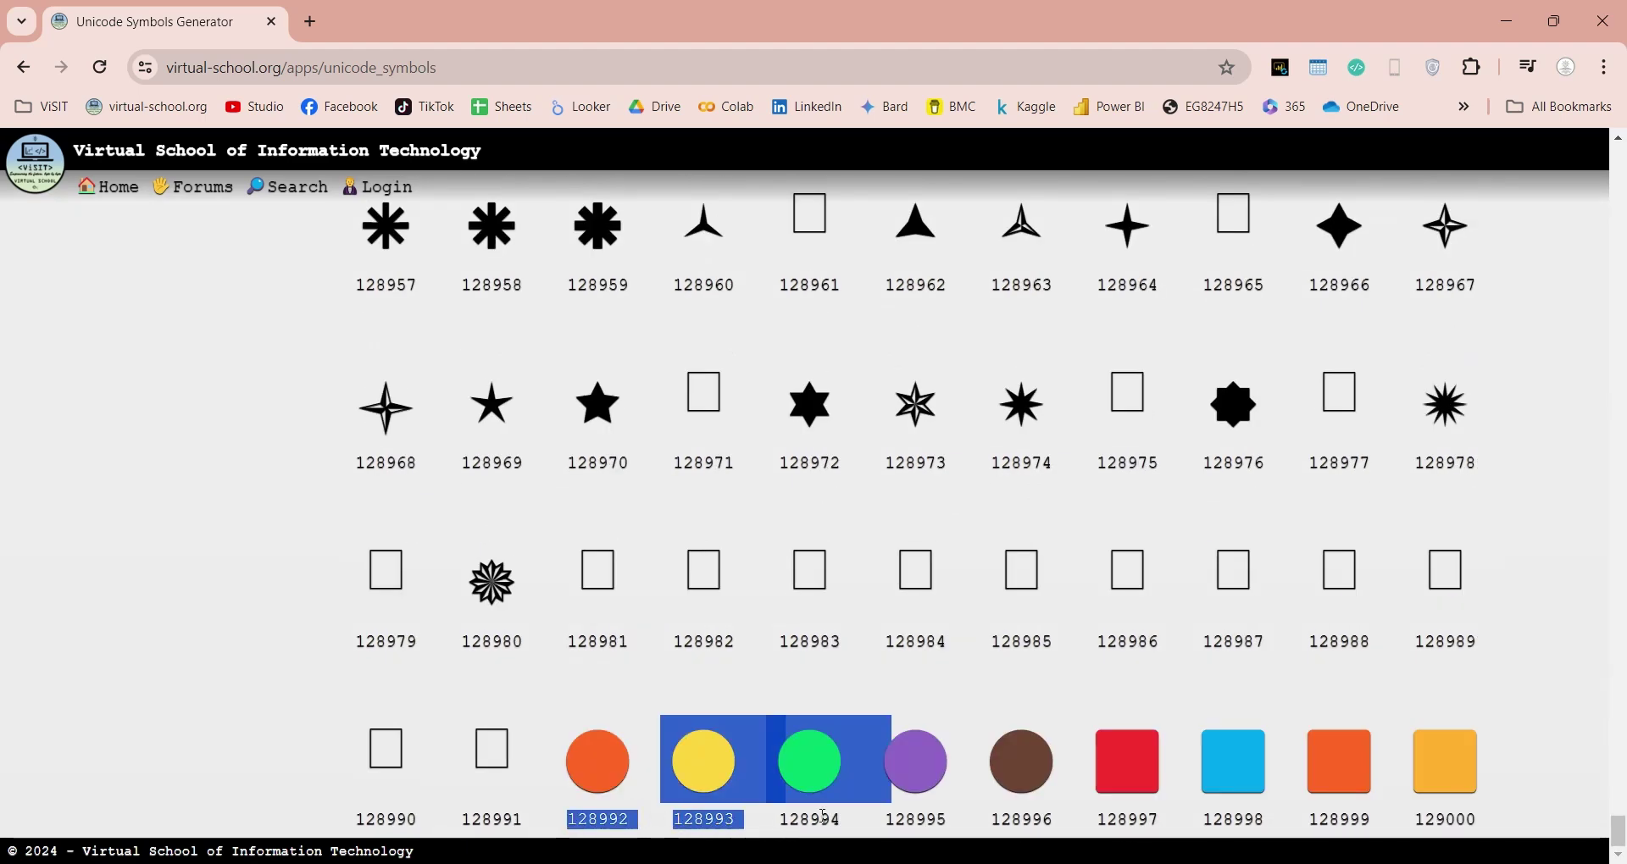
{"action": "left_click", "coordinate": [835, 815]}
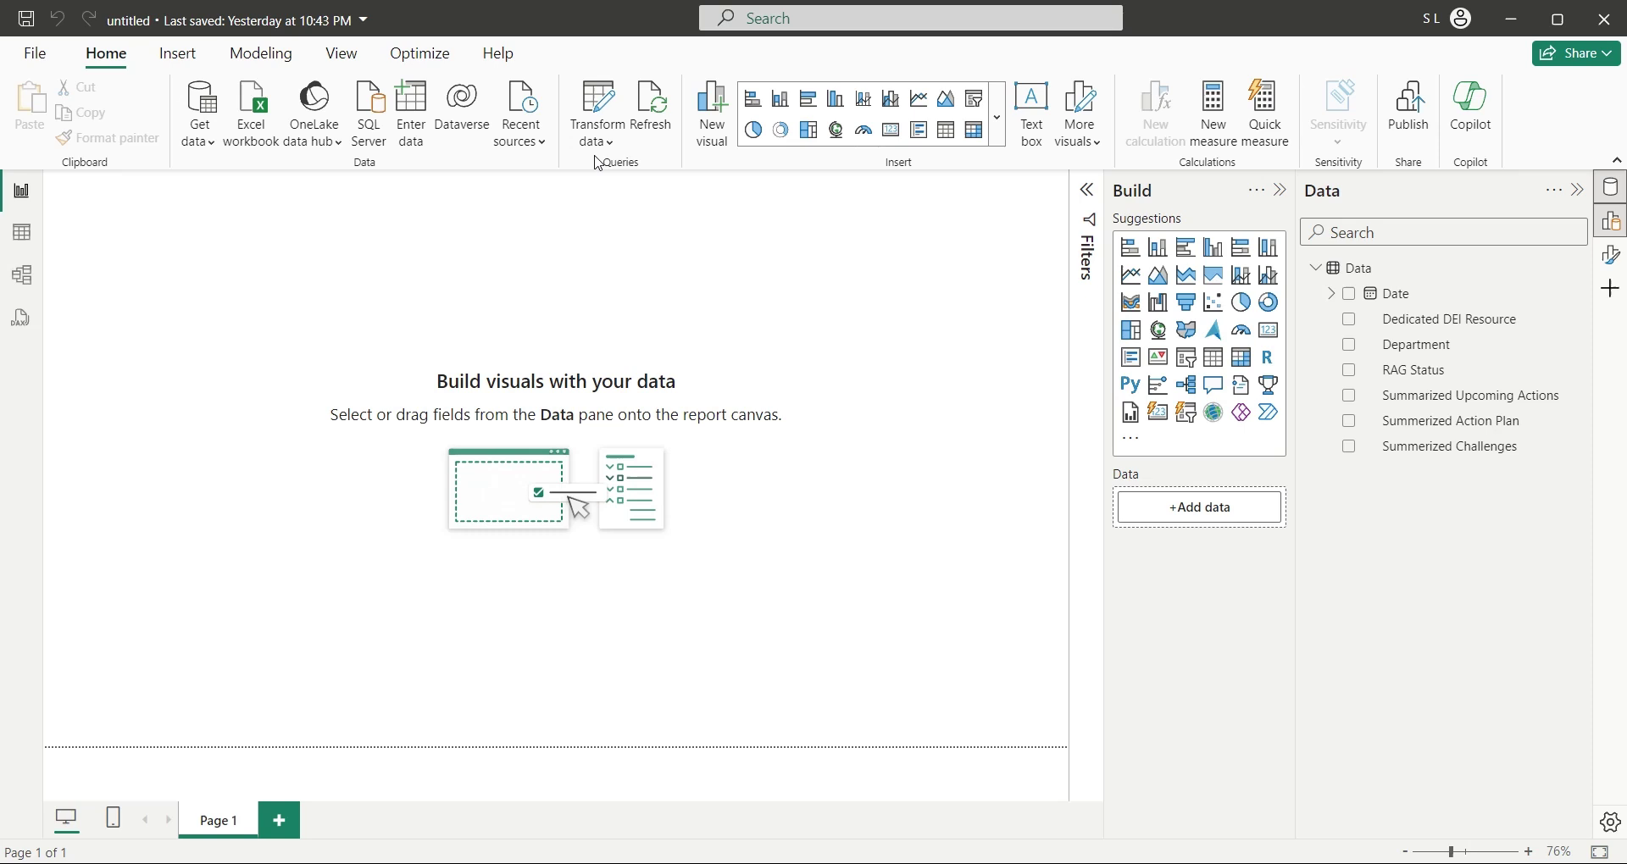
Switch to Power BI Desktop and start a manually entered table named RAG.
{"action": "left_click", "coordinate": [603, 146]}
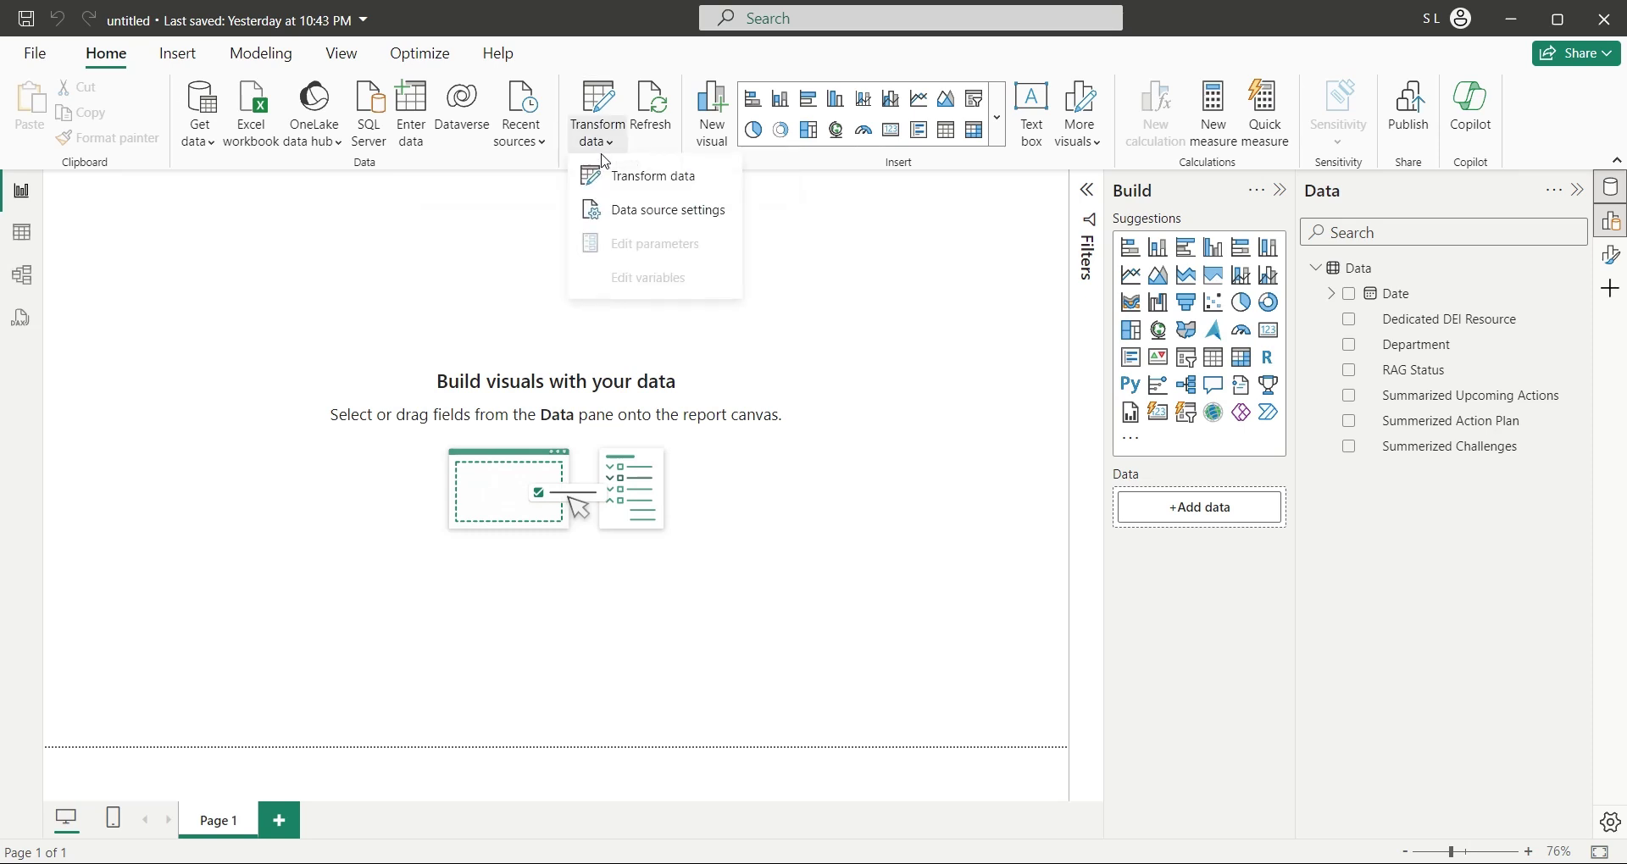
{"action": "left_click", "coordinate": [405, 139]}
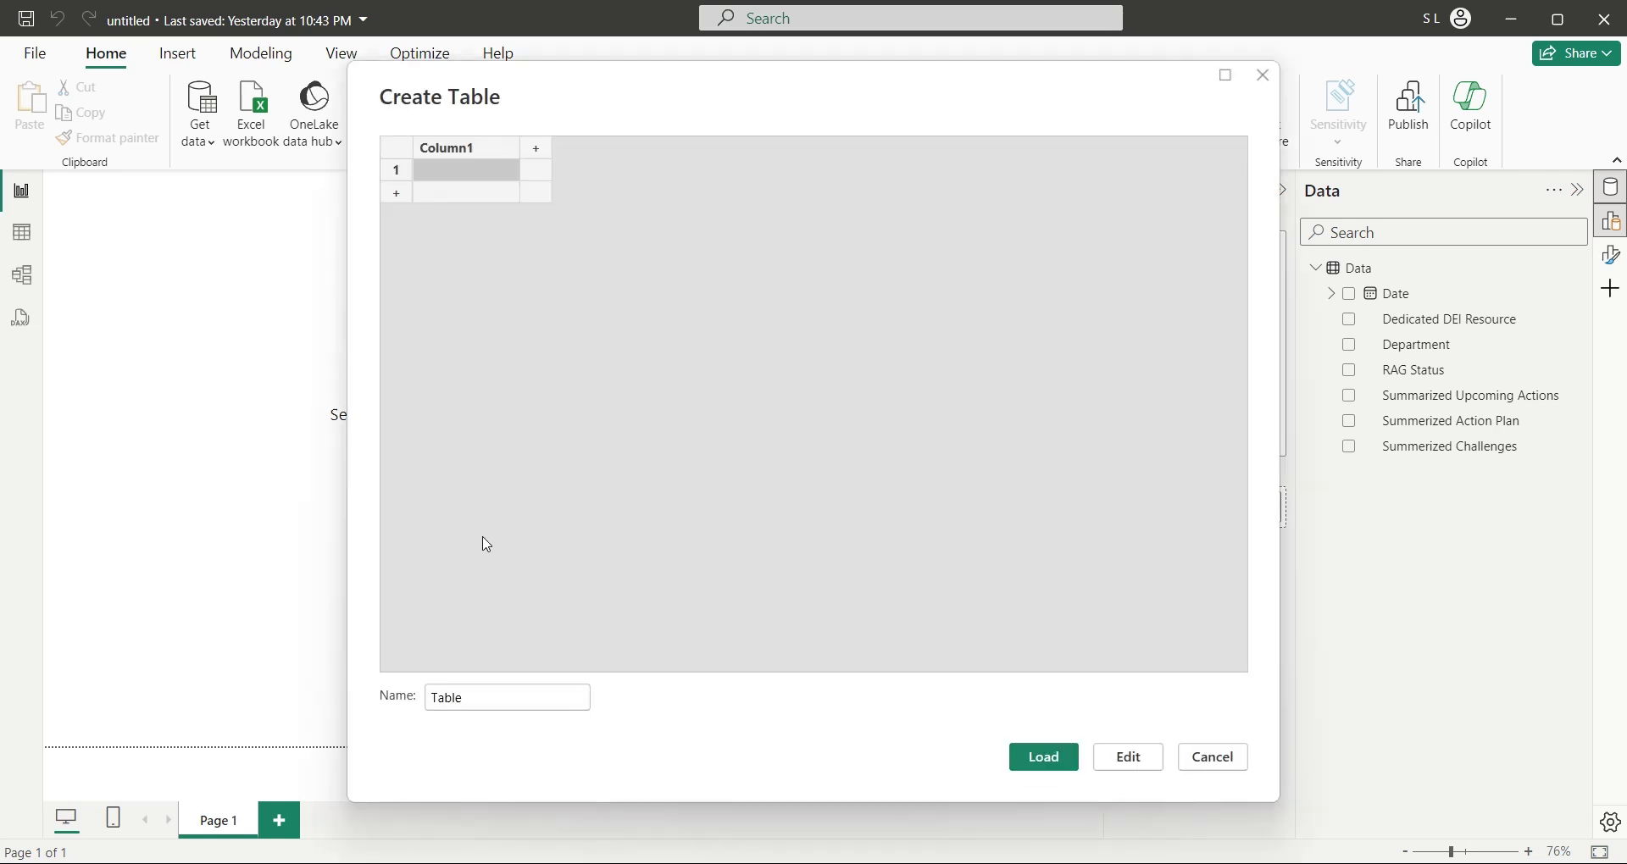
{"action": "double_click", "coordinate": [449, 699]}
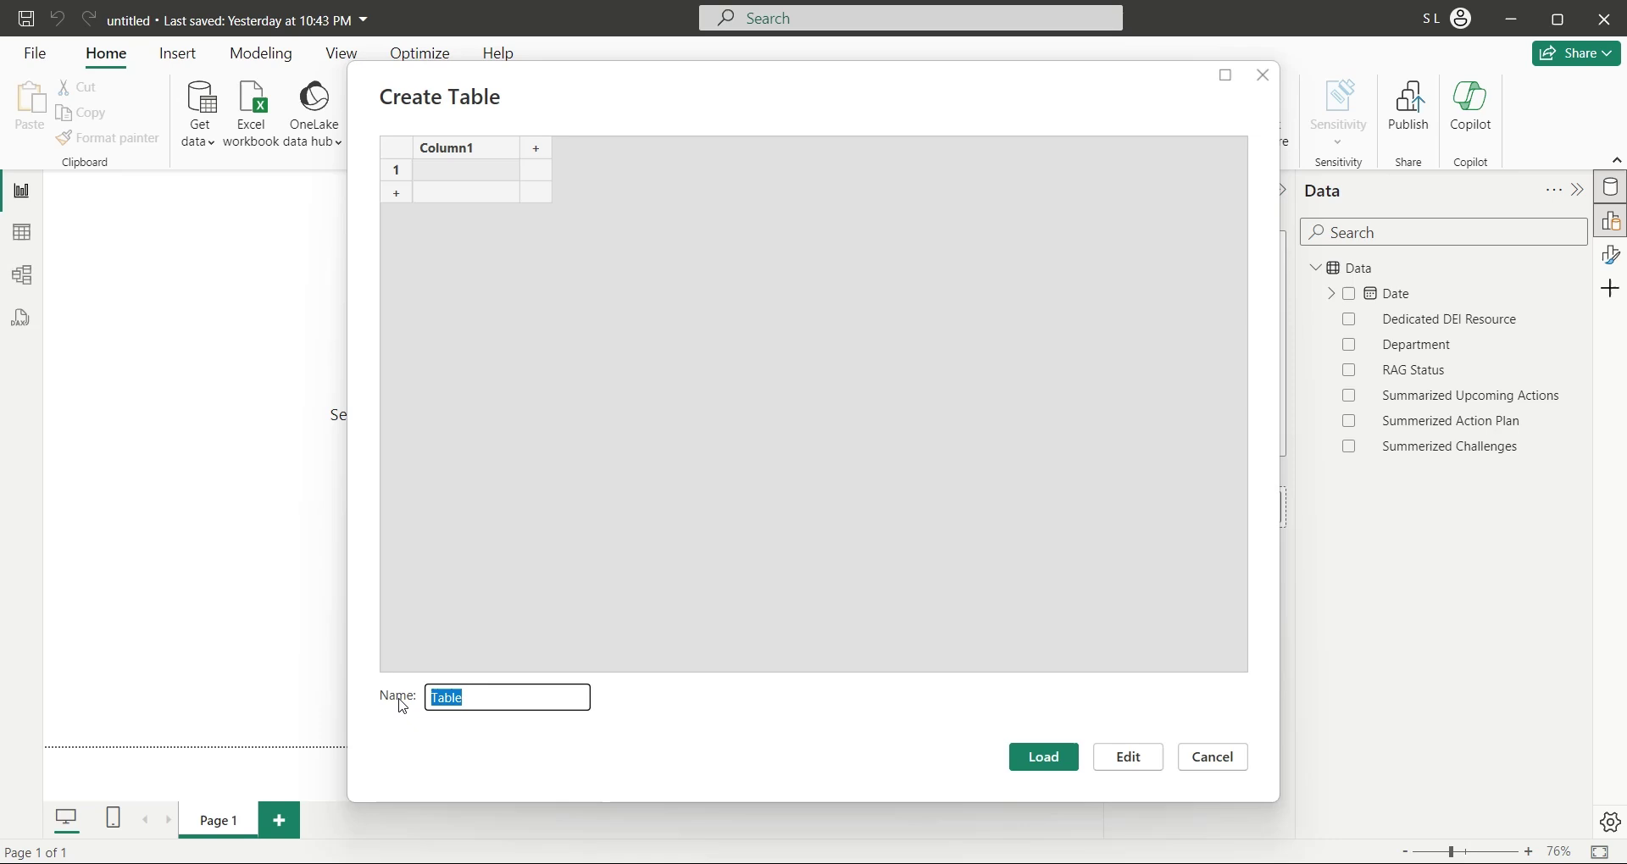
{"action": "type", "text": "RAG"}
Give the RAG table two columns named Status and Symbol.
{"action": "double_click", "coordinate": [461, 152]}
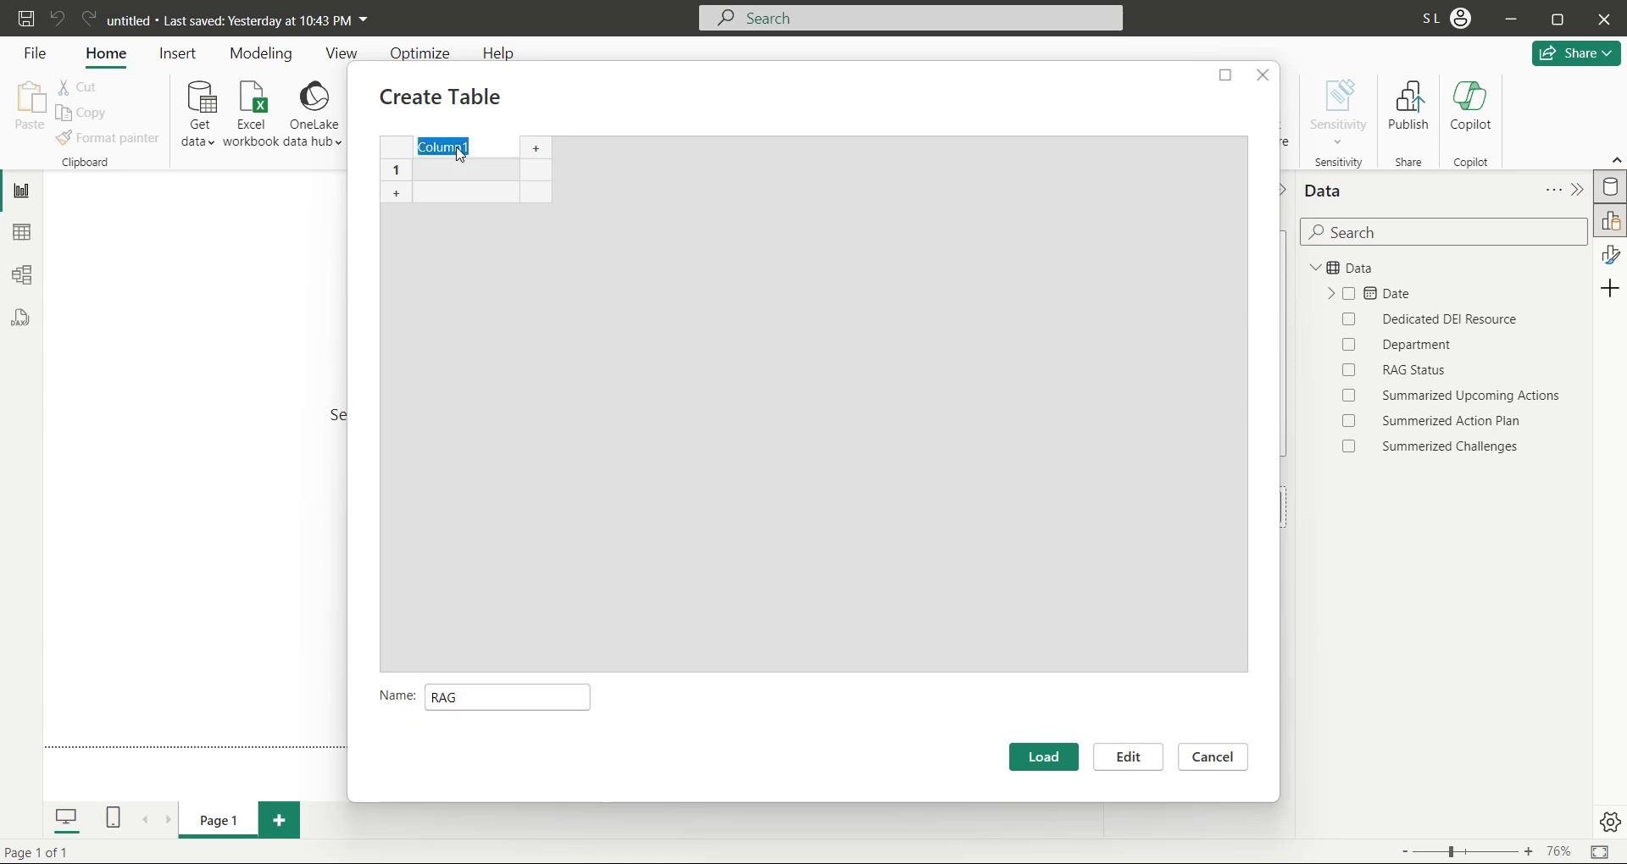
{"action": "type", "text": "Status"}
{"action": "left_click", "coordinate": [537, 149]}
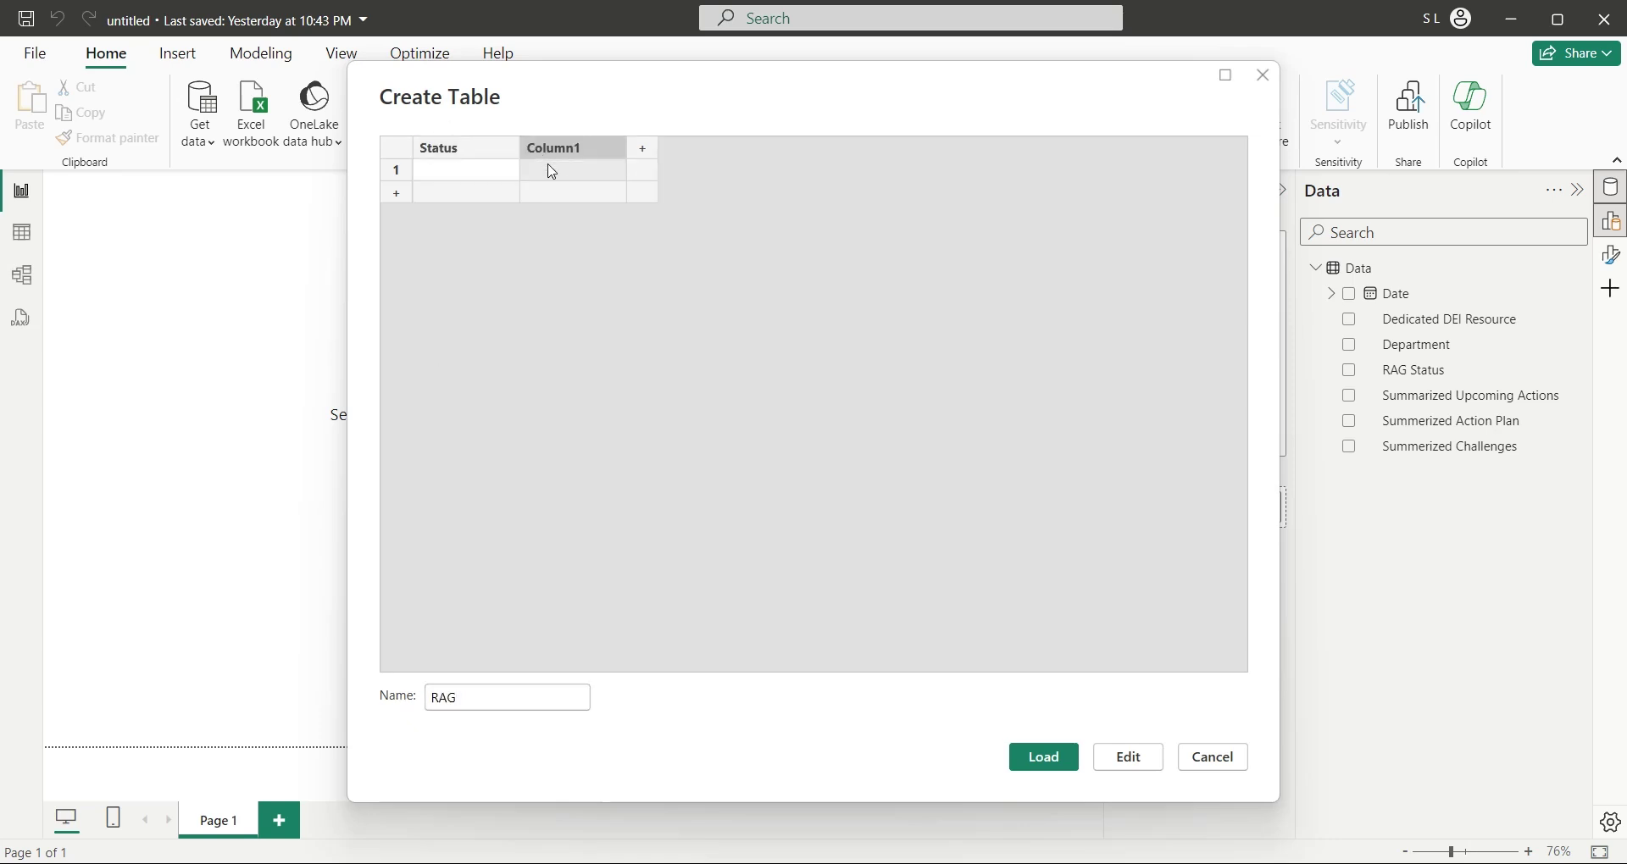
{"action": "double_click", "coordinate": [555, 153]}
{"action": "type", "text": "S"}
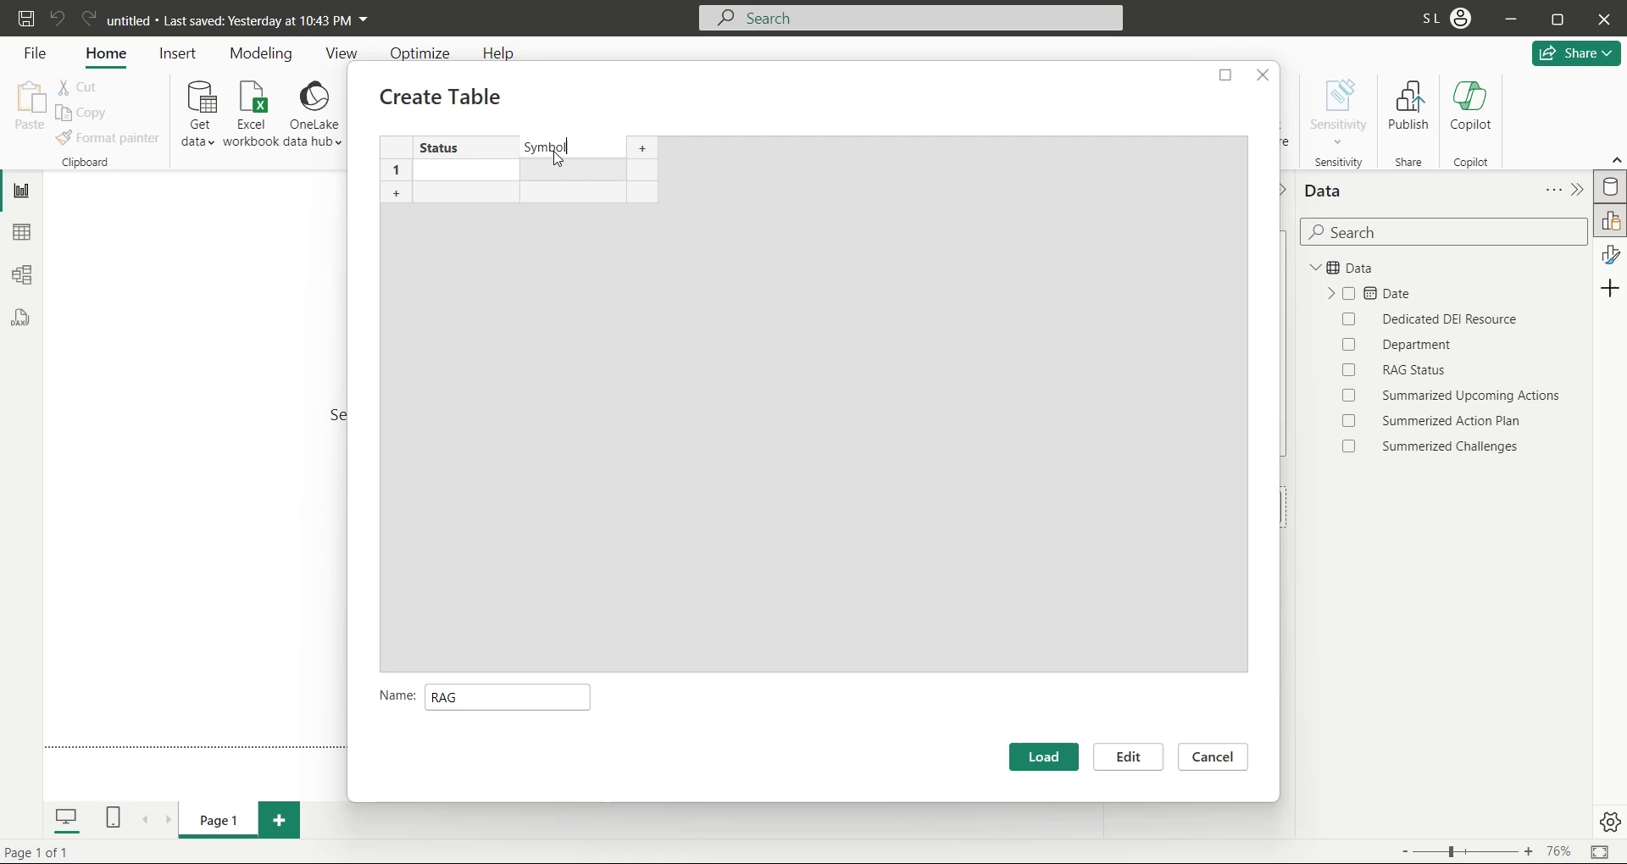
{"action": "type", "text": "ymbol"}
Enter Red, Amber and Green as three rows in the Status column.
{"action": "left_click", "coordinate": [471, 176]}
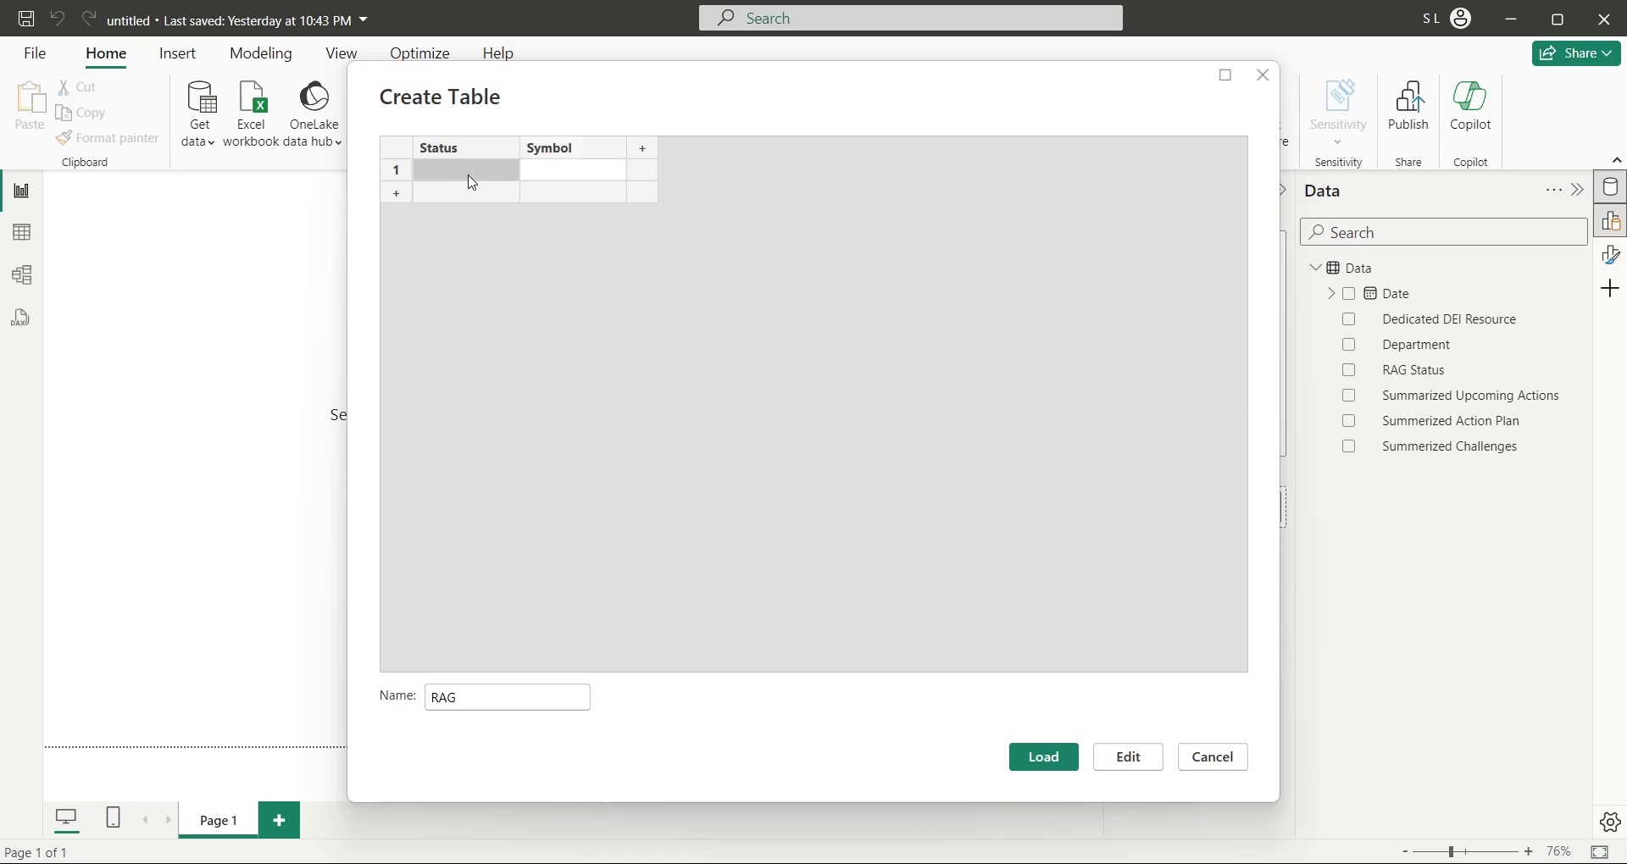
{"action": "type", "text": "Red"}
{"action": "key", "text": "Return"}
{"action": "type", "text": "Amber"}
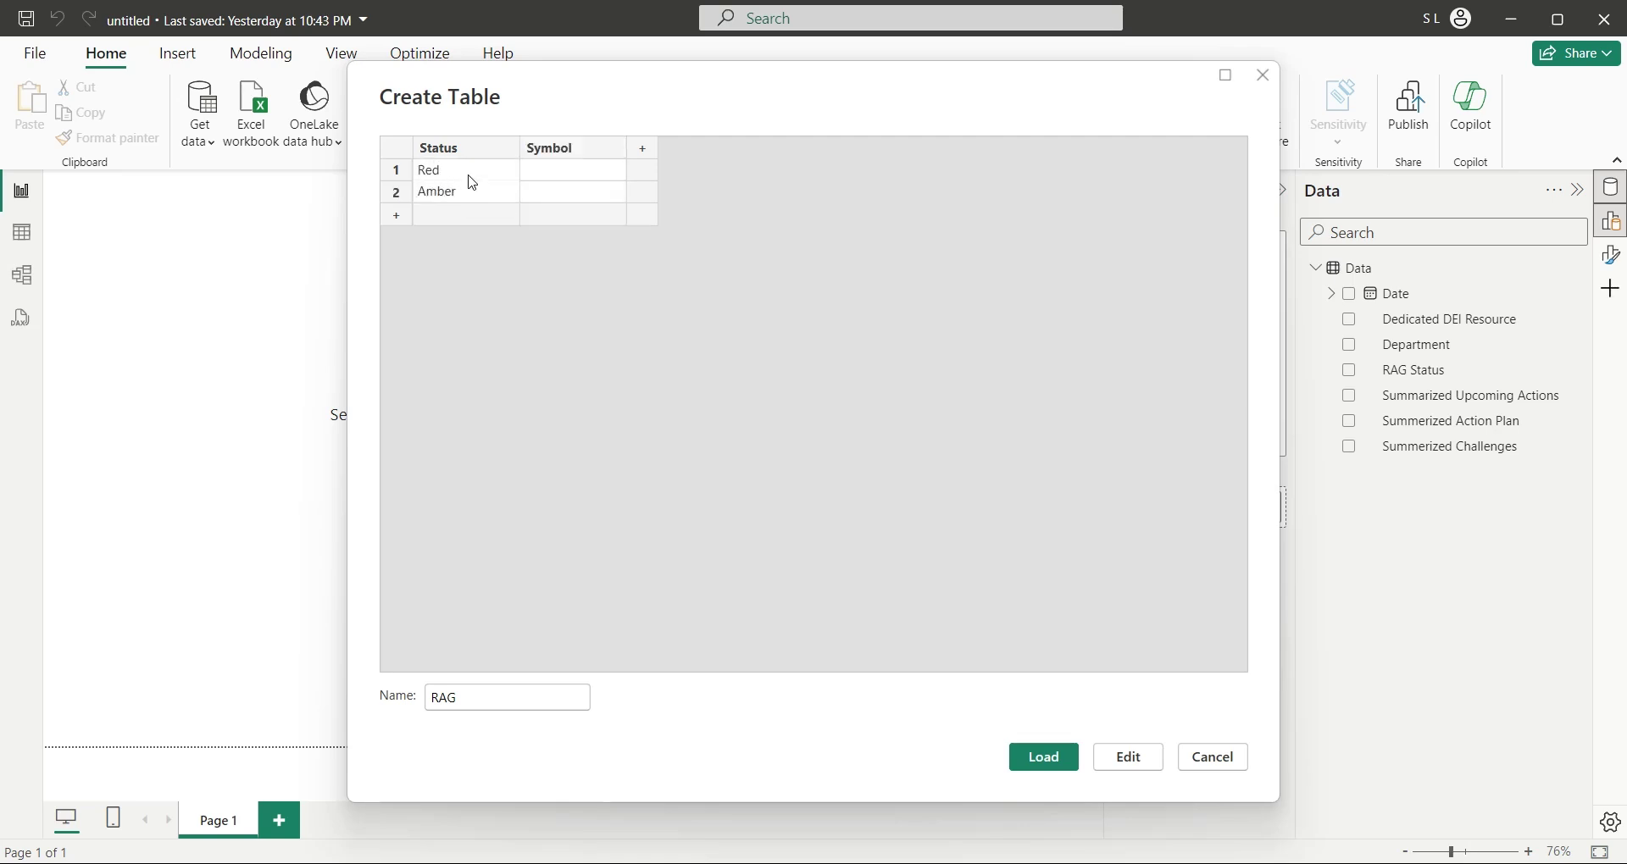
{"action": "key", "text": "Return"}
{"action": "type", "text": "Green"}
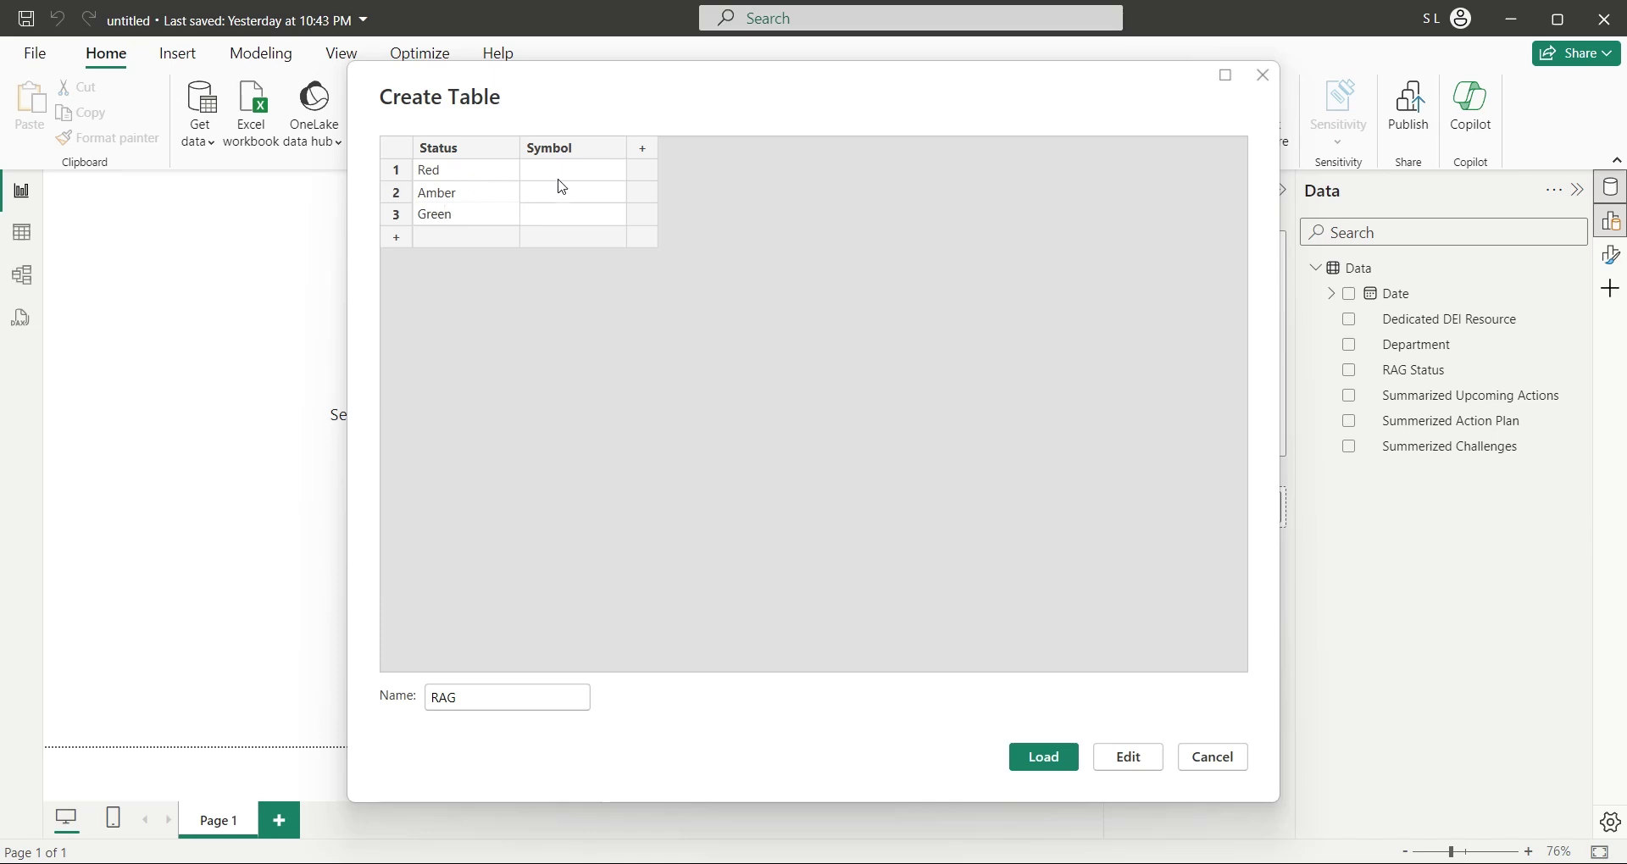
Copy the red circle symbol 128992 from the Unicode page into the Symbol cell of the Red row.
{"action": "left_click", "coordinate": [562, 179]}
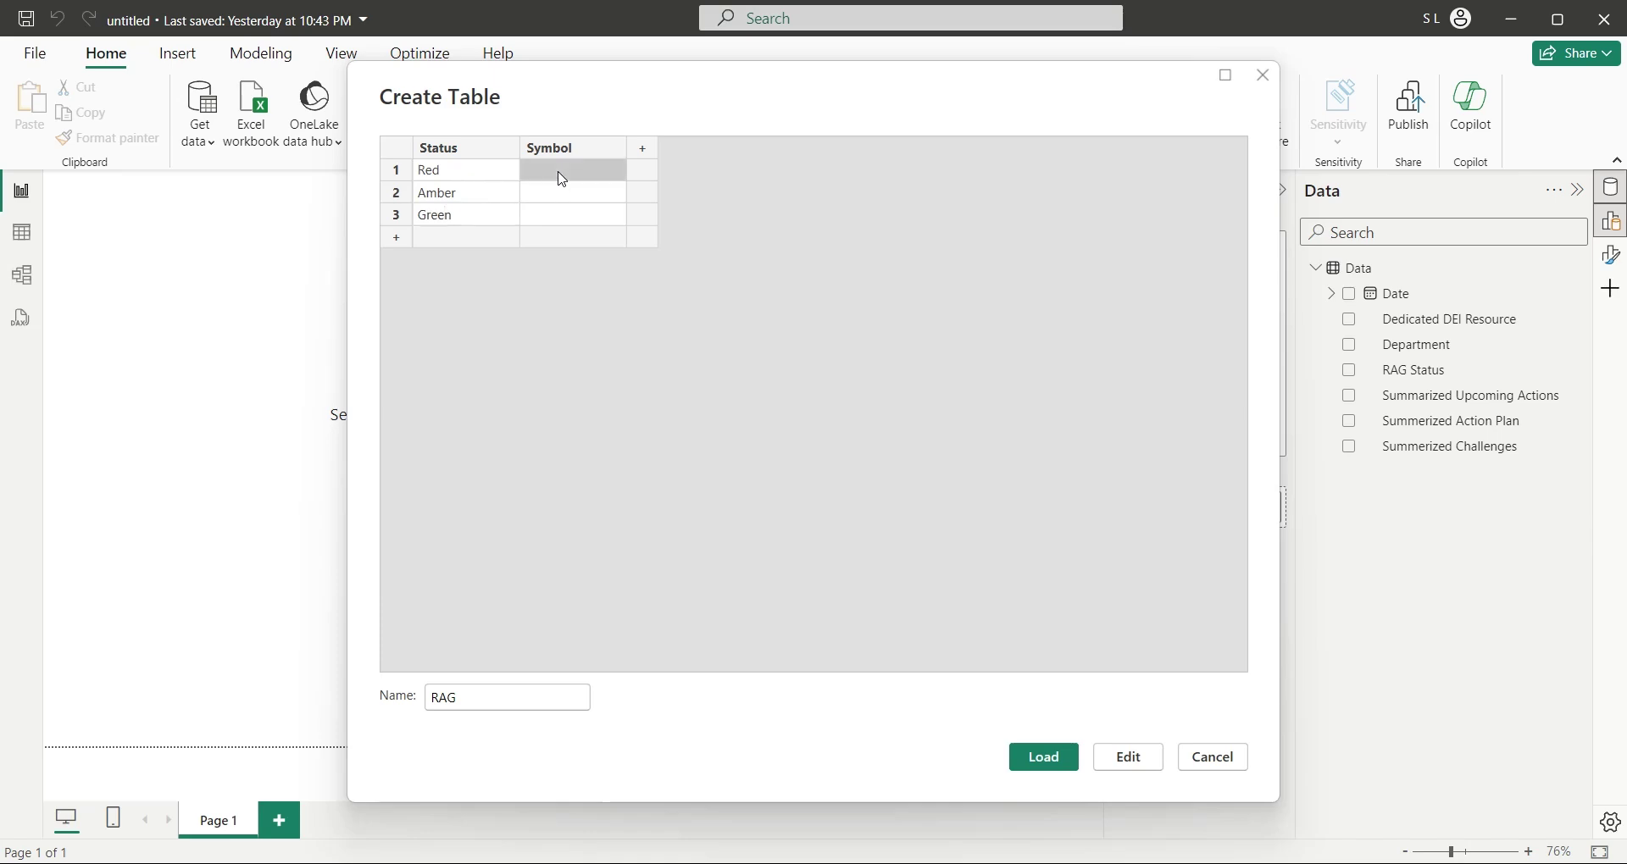
{"action": "key", "text": "alt+Tab"}
{"action": "left_click_drag", "start_coordinate": [635, 771], "coordinate": [580, 761]}
{"action": "key", "text": "alt+Tab"}
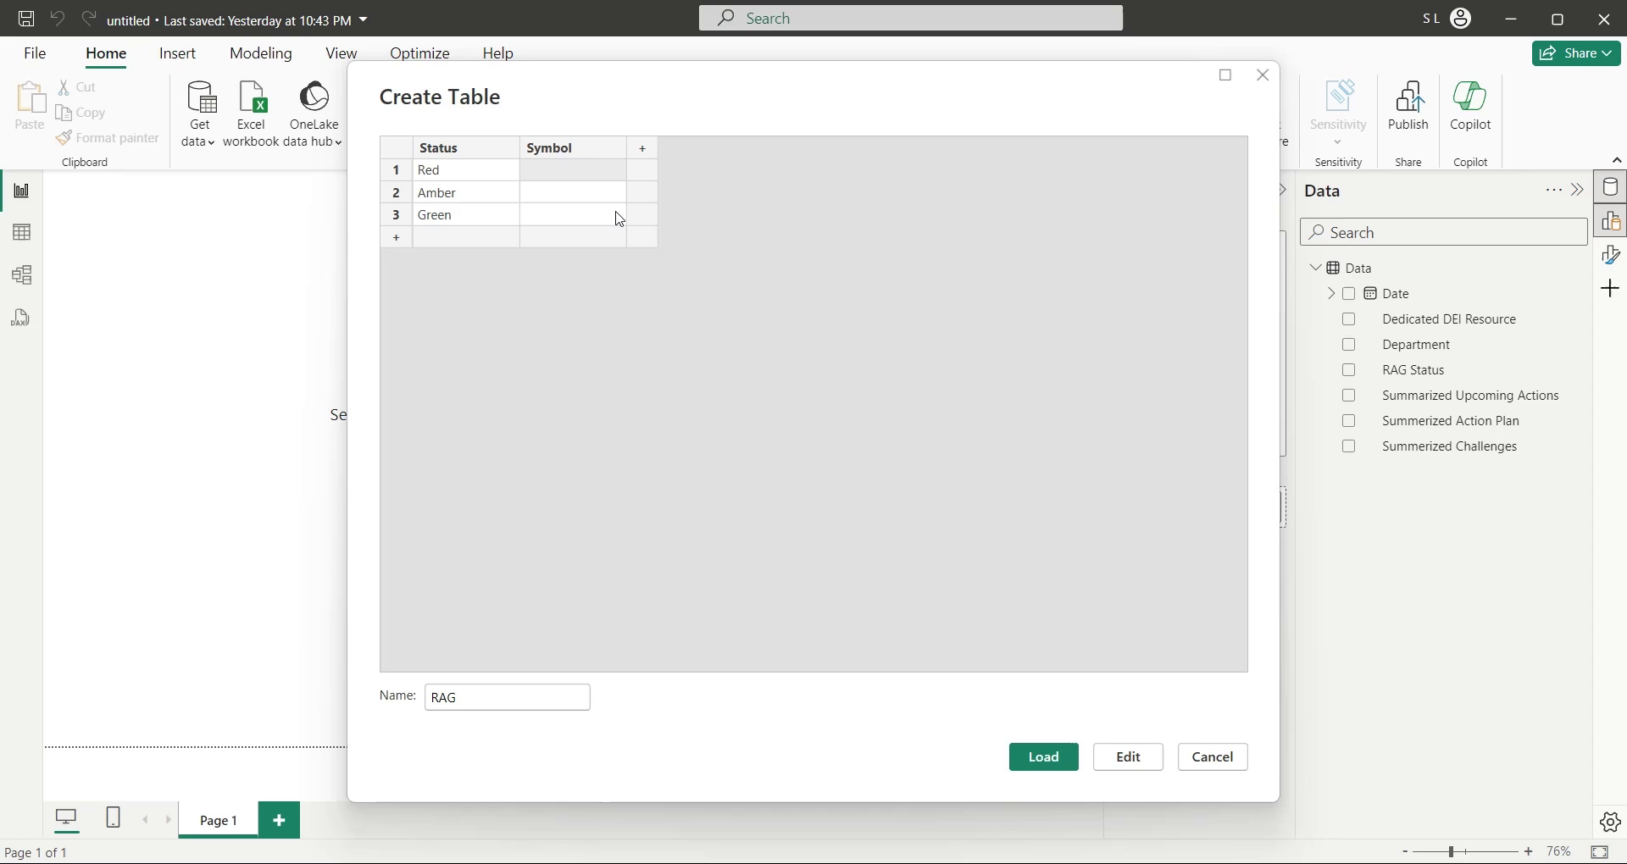
{"action": "double_click", "coordinate": [578, 176]}
Copy the yellow circle symbol 128993 from the Unicode page into the Symbol cell of the Amber row.
{"action": "left_click", "coordinate": [556, 196]}
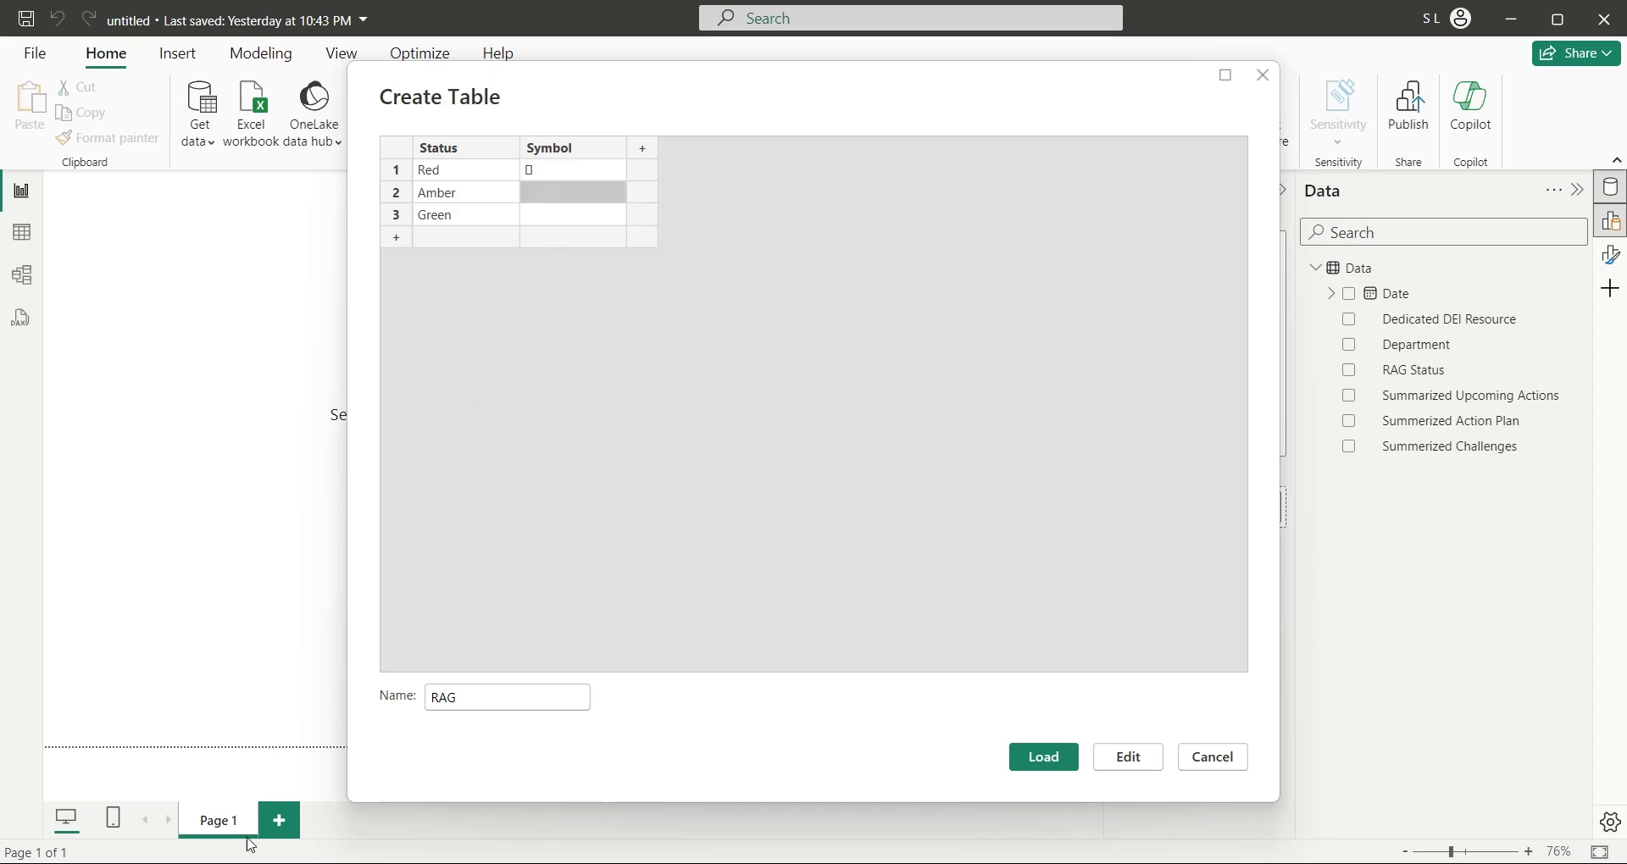
{"action": "key", "text": "alt+Tab"}
{"action": "left_click", "coordinate": [691, 776]}
{"action": "left_click_drag", "start_coordinate": [691, 777], "coordinate": [712, 774]}
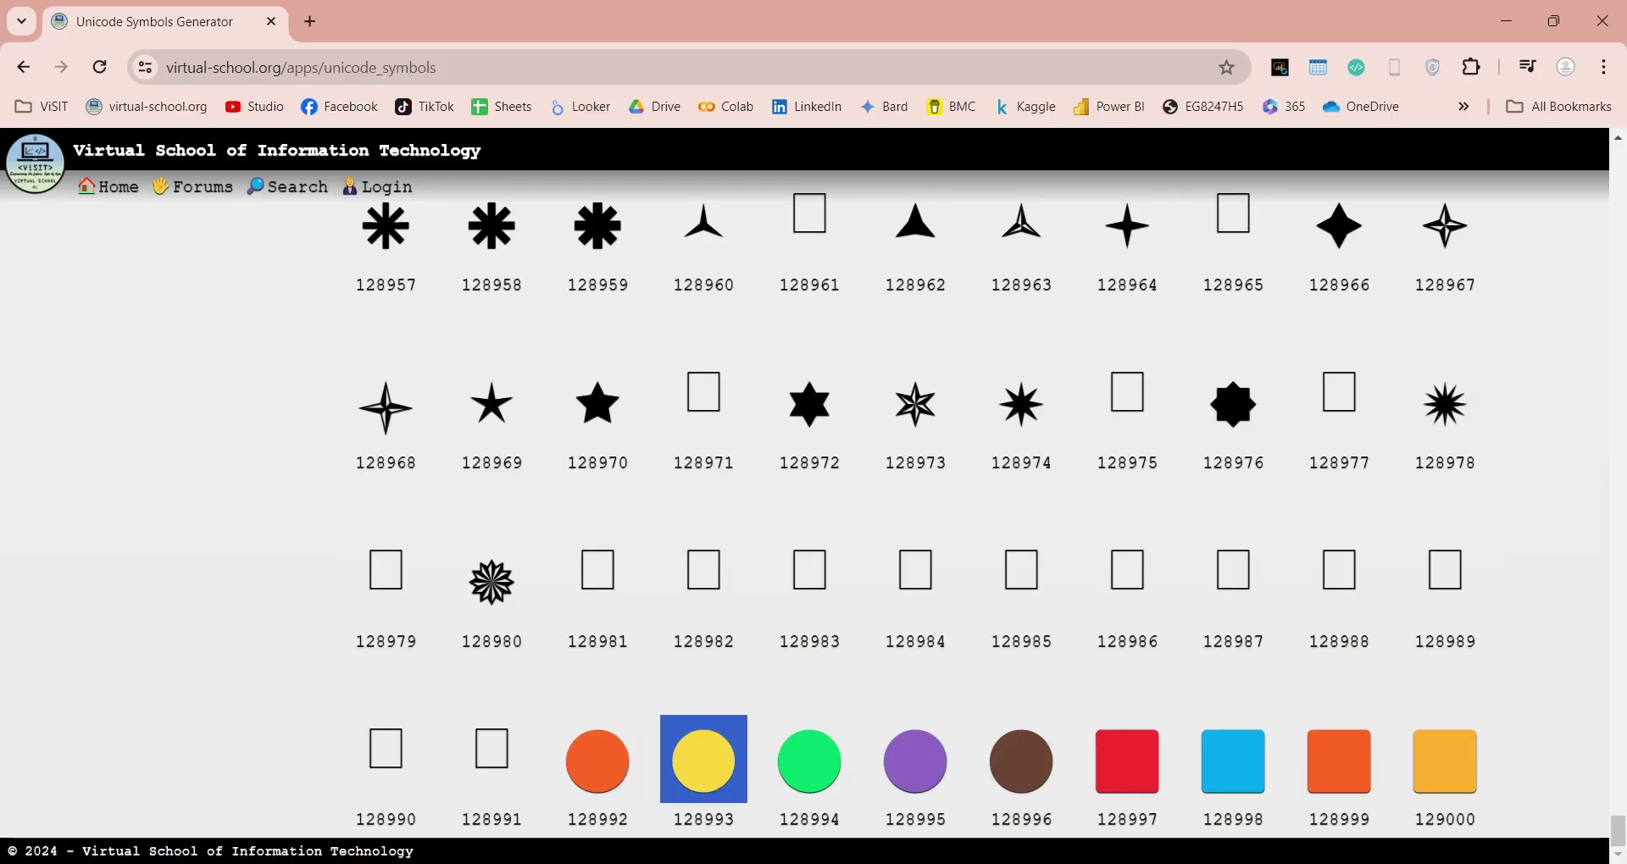
{"action": "key", "text": "alt+Tab"}
Copy the green circle symbol 128994 into the Symbol cell of the Green row and load the RAG table.
{"action": "left_click", "coordinate": [551, 219]}
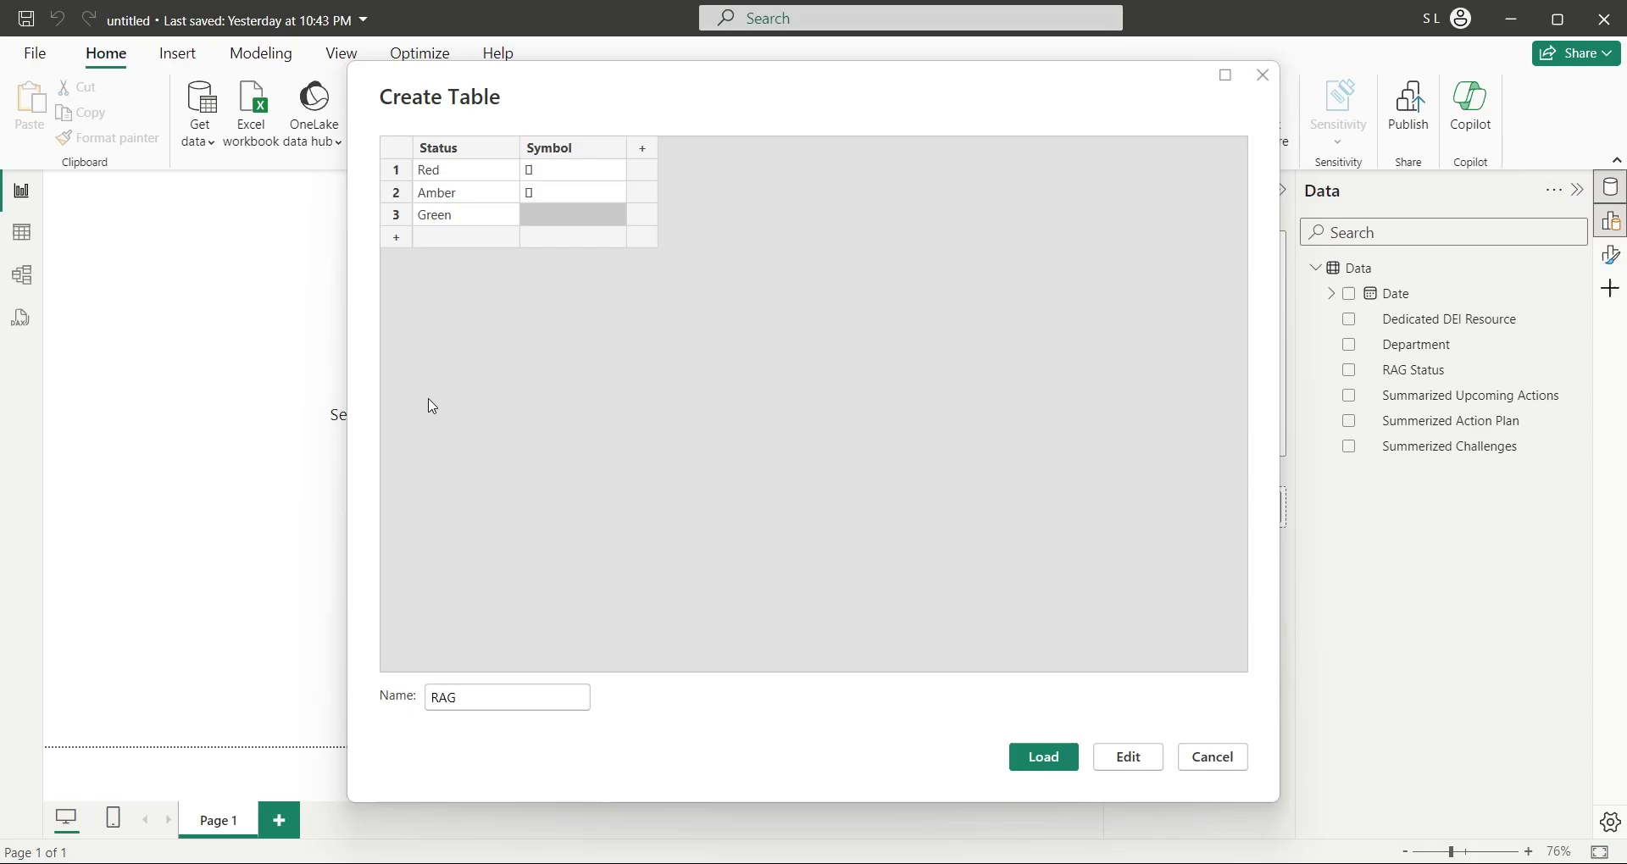
{"action": "key", "text": "alt+Tab"}
{"action": "left_click_drag", "start_coordinate": [789, 767], "coordinate": [830, 767]}
{"action": "key", "text": "ctrl+c"}
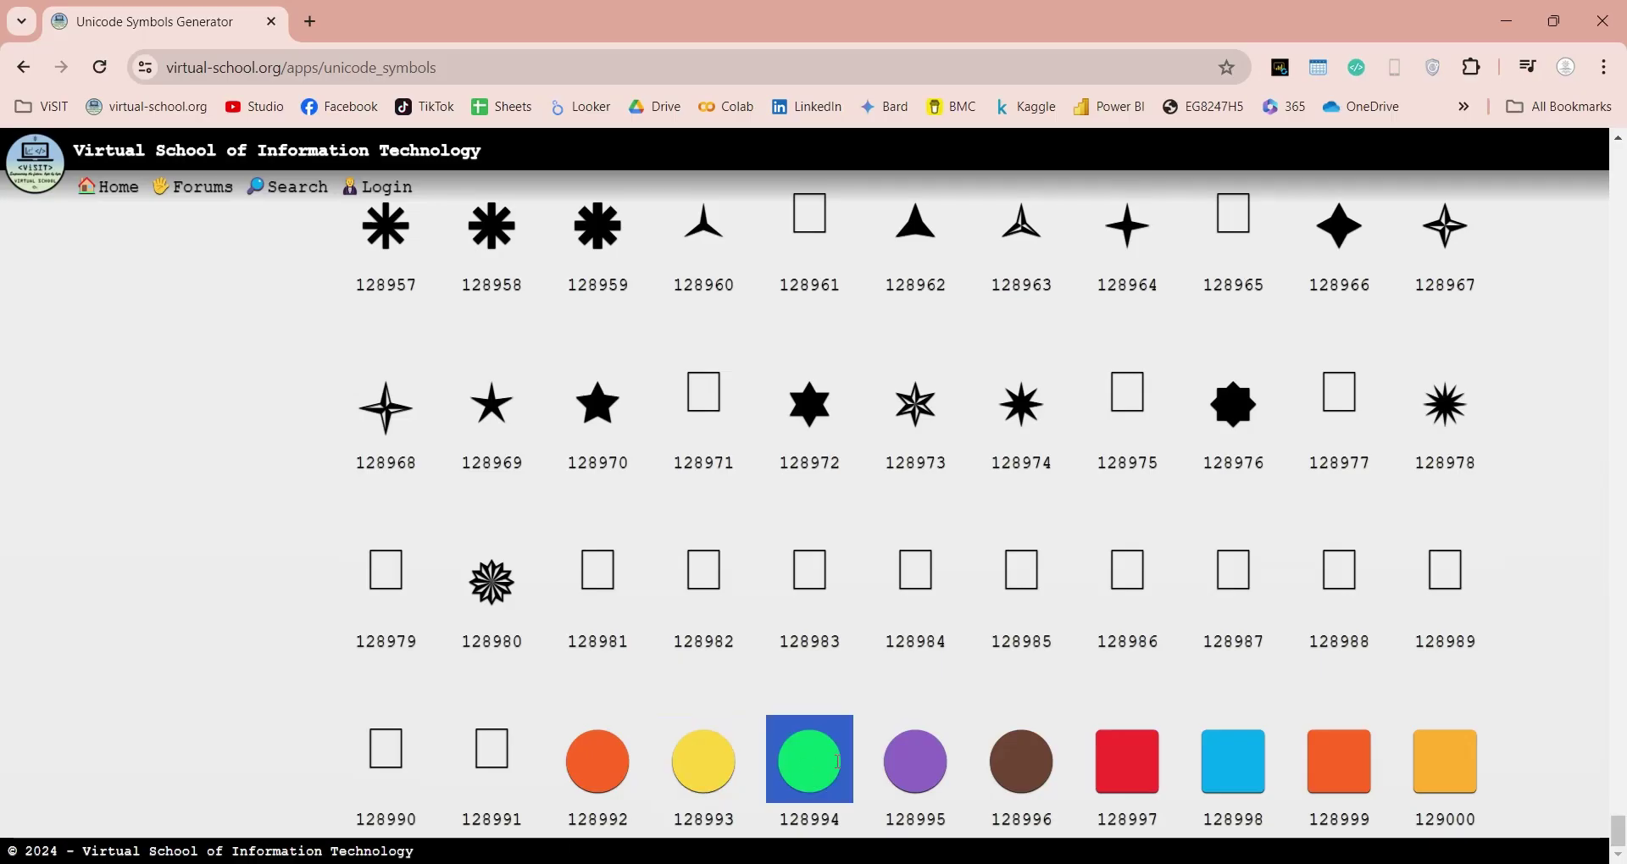
{"action": "key", "text": "alt+Tab"}
{"action": "key", "text": "ctrl+v"}
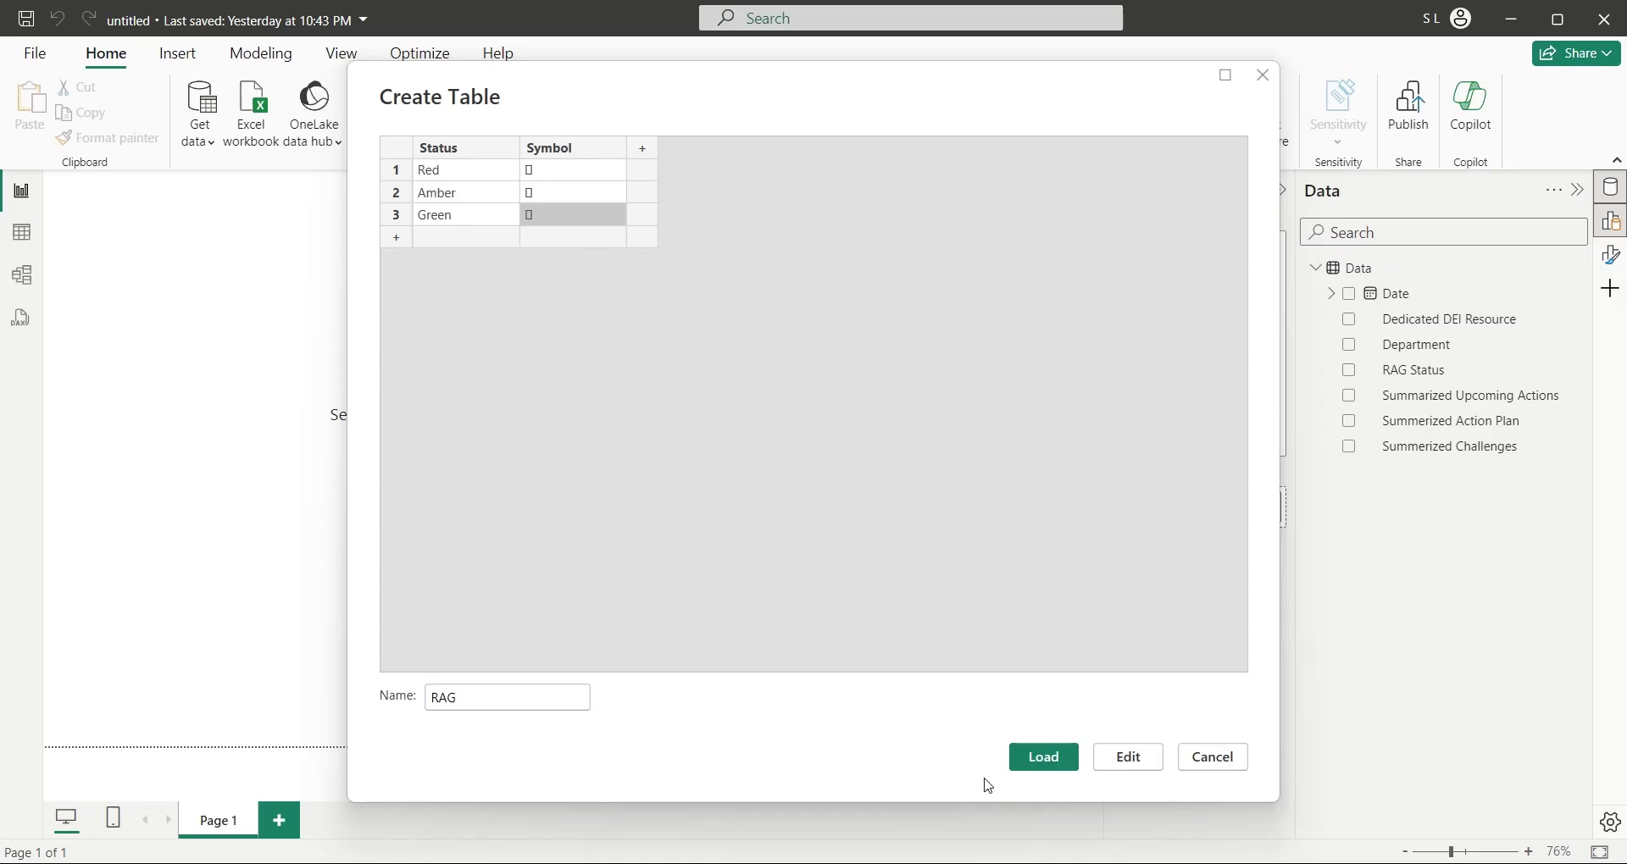
{"action": "left_click", "coordinate": [1047, 762]}
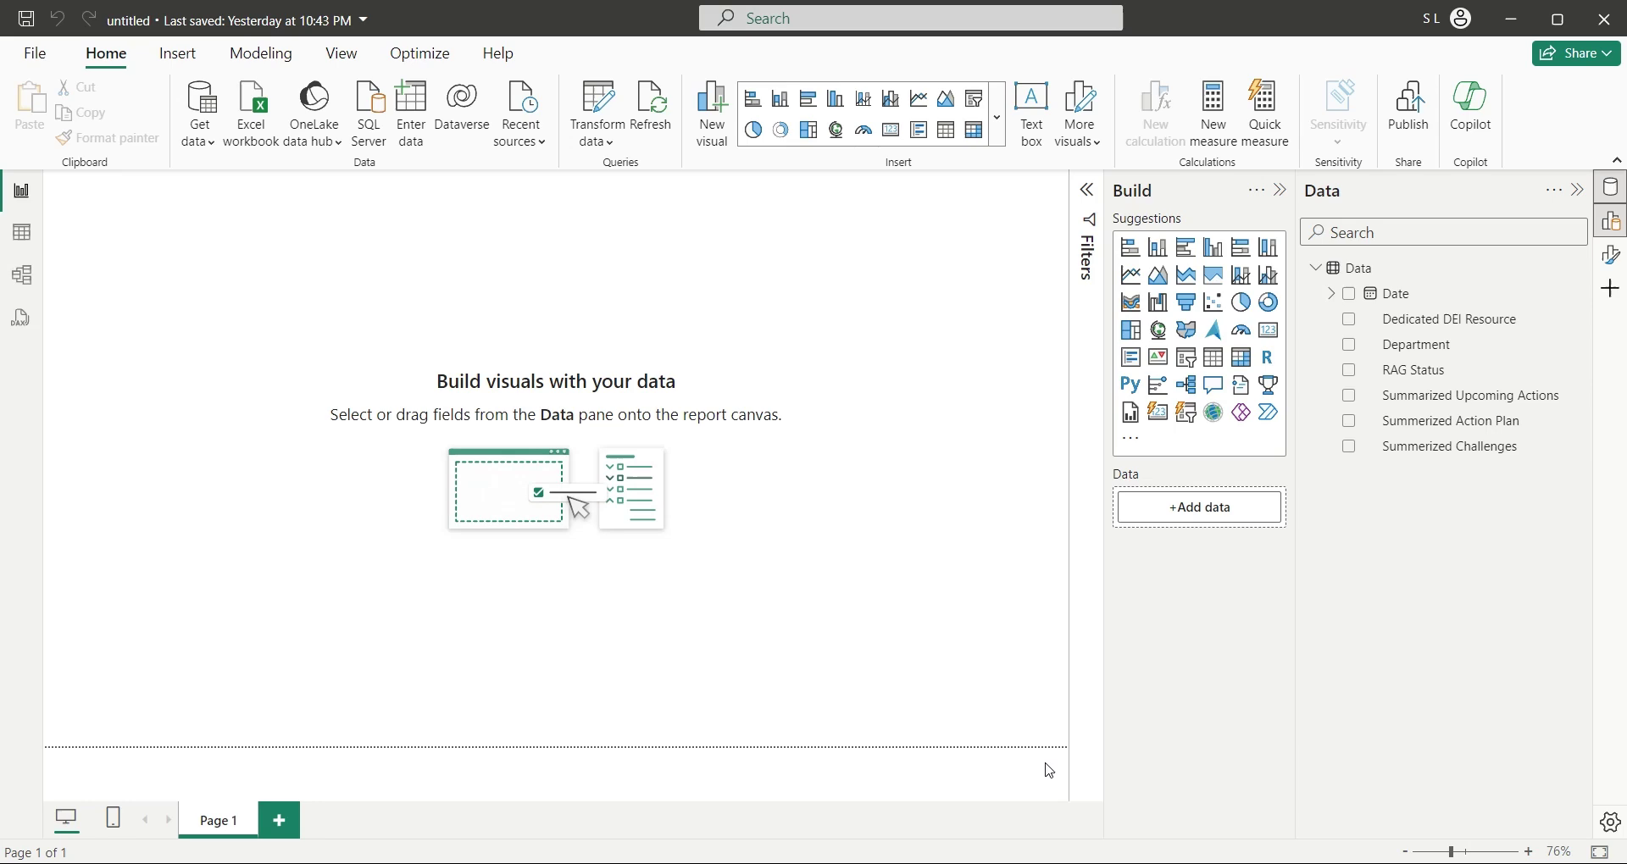
Review the loaded RAG table, and move it further away from the Data table in the model diagram.
{"action": "left_click", "coordinate": [24, 233]}
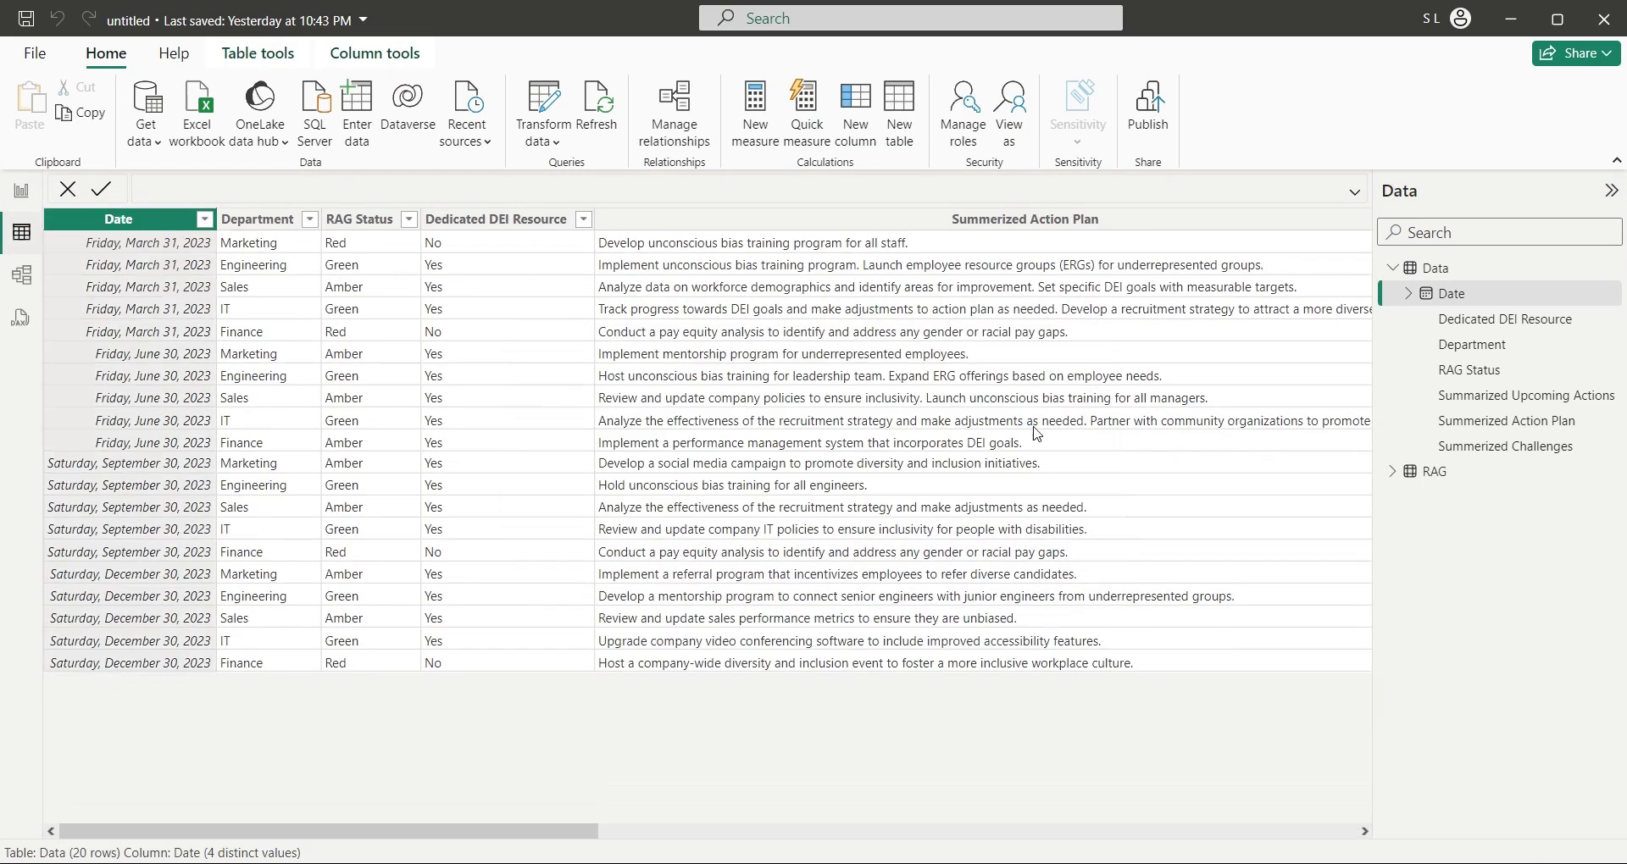
{"action": "left_click", "coordinate": [1413, 472]}
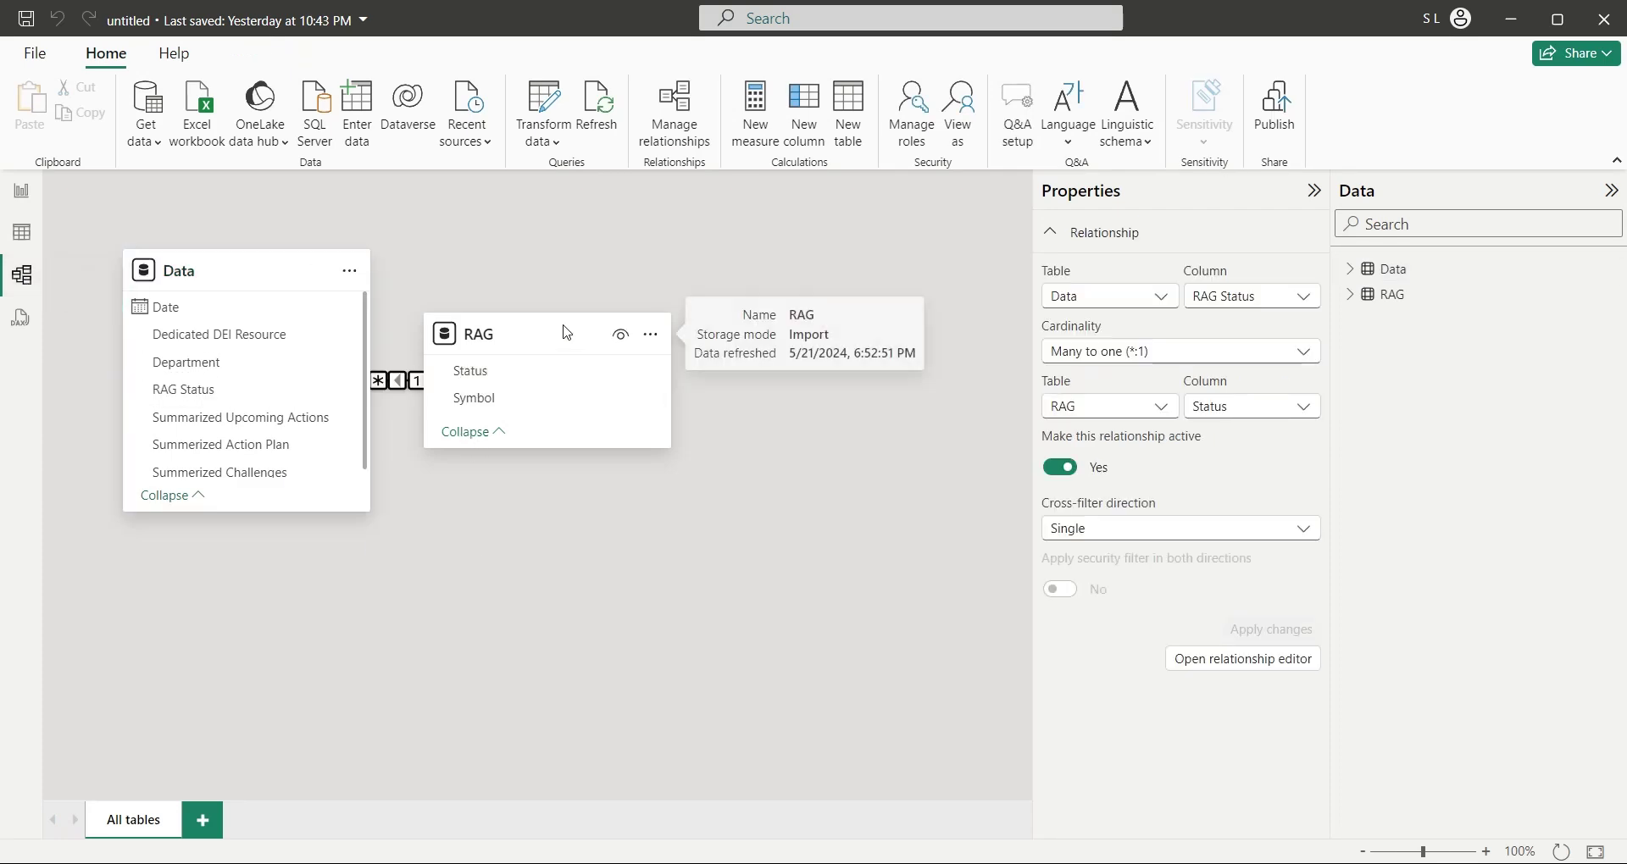
{"action": "left_click_drag", "start_coordinate": [563, 333], "coordinate": [673, 320]}
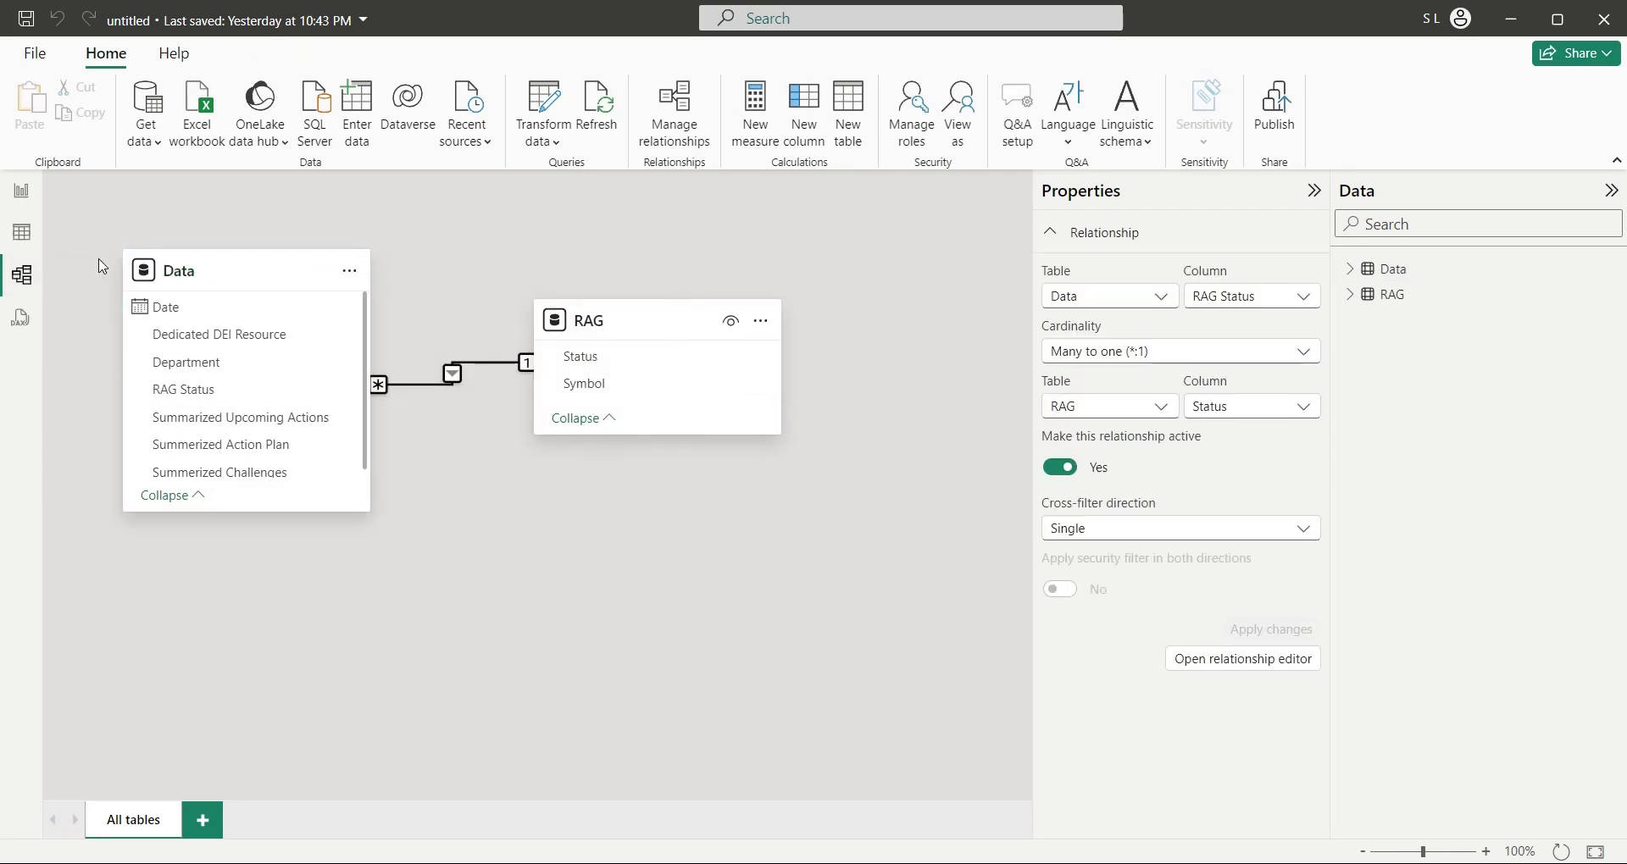
Add a calculated column to the Data table with the formula RAG Symbol = related(RAG[Symbol]).
{"action": "left_click", "coordinate": [23, 234]}
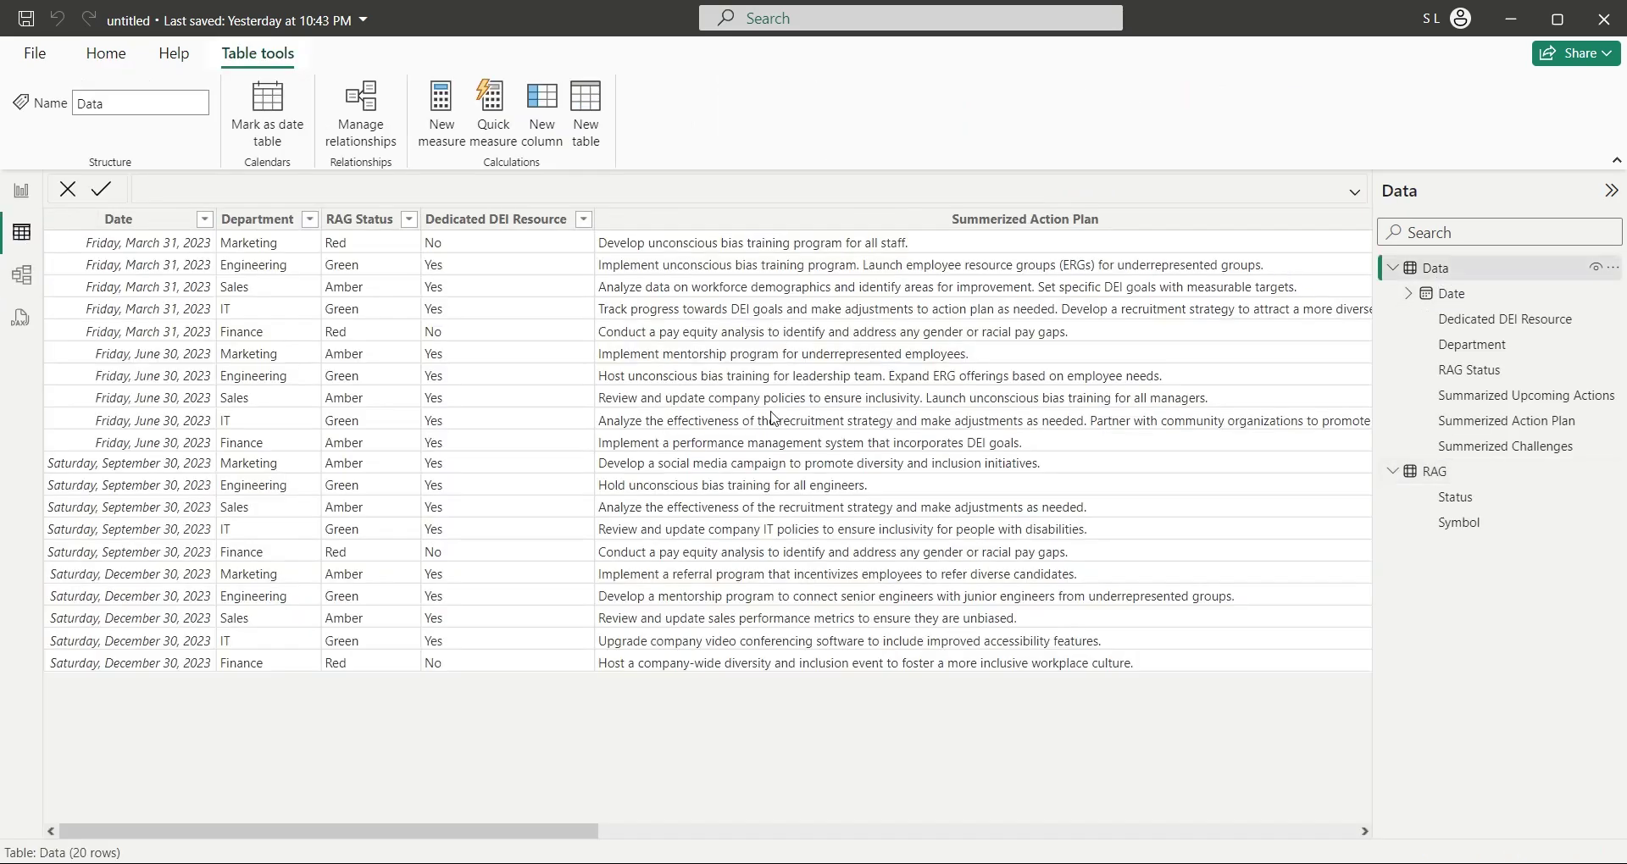
{"action": "left_click", "coordinate": [553, 138]}
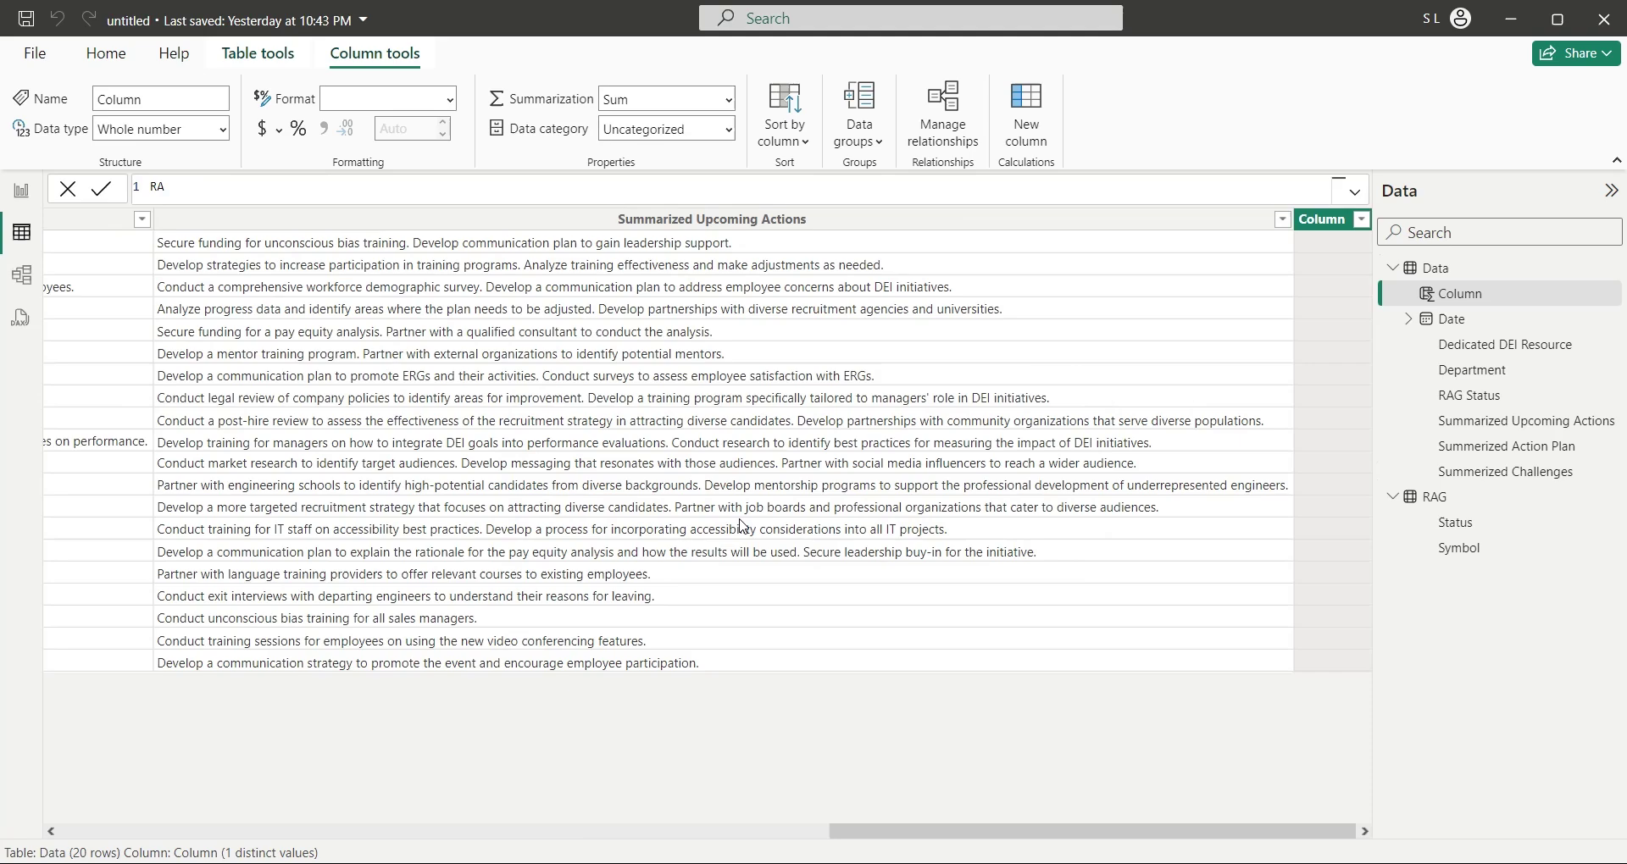
{"action": "type", "text": "related("}
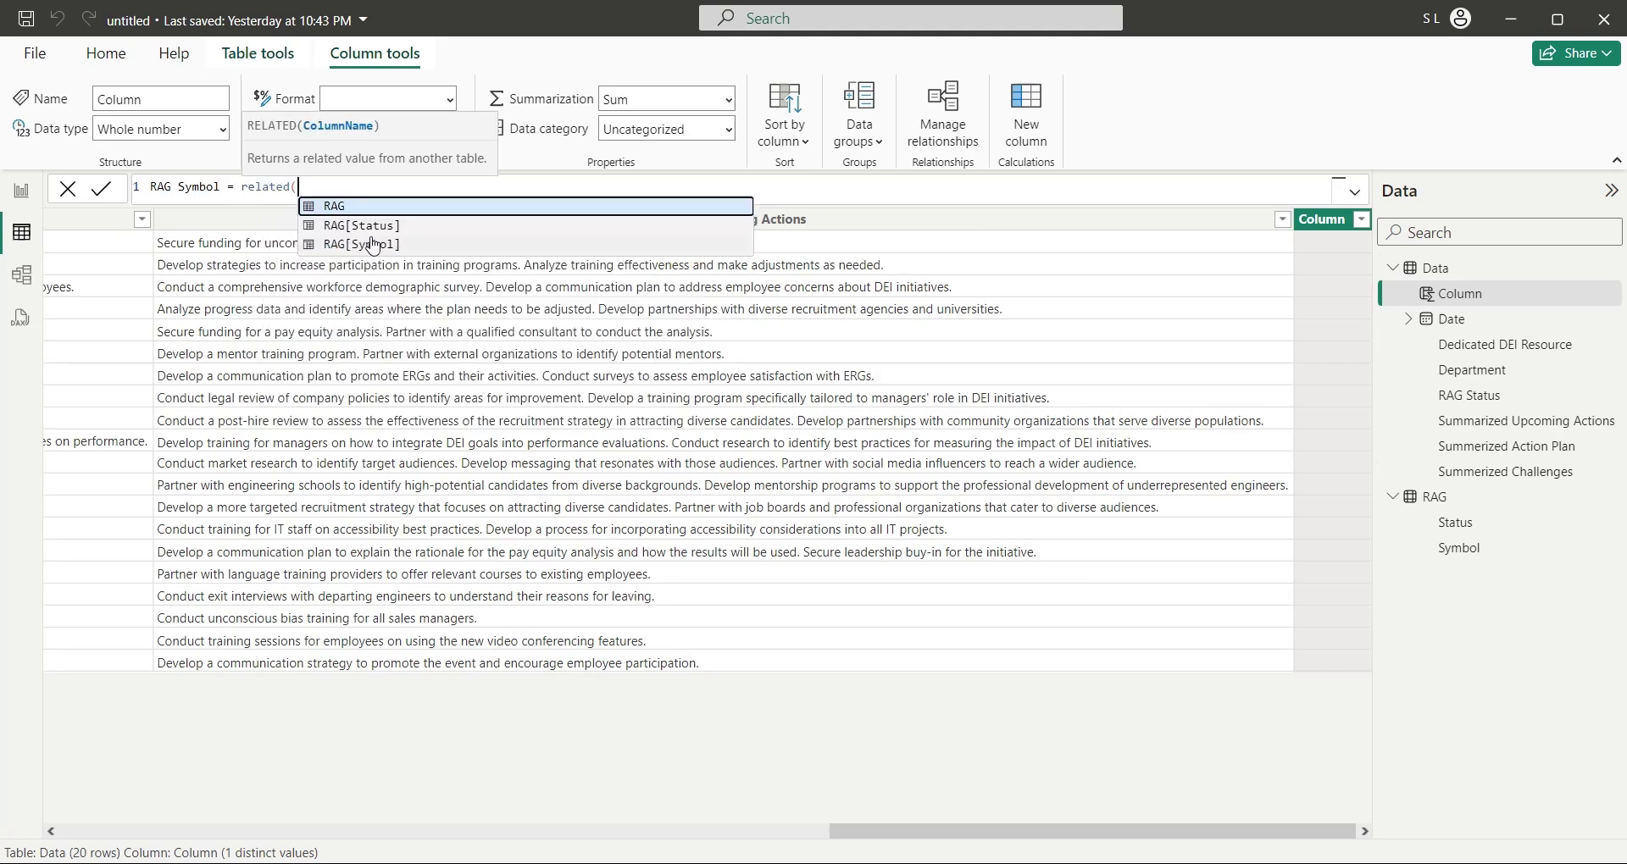
{"action": "left_click", "coordinate": [373, 245]}
{"action": "type", "text": ")"}
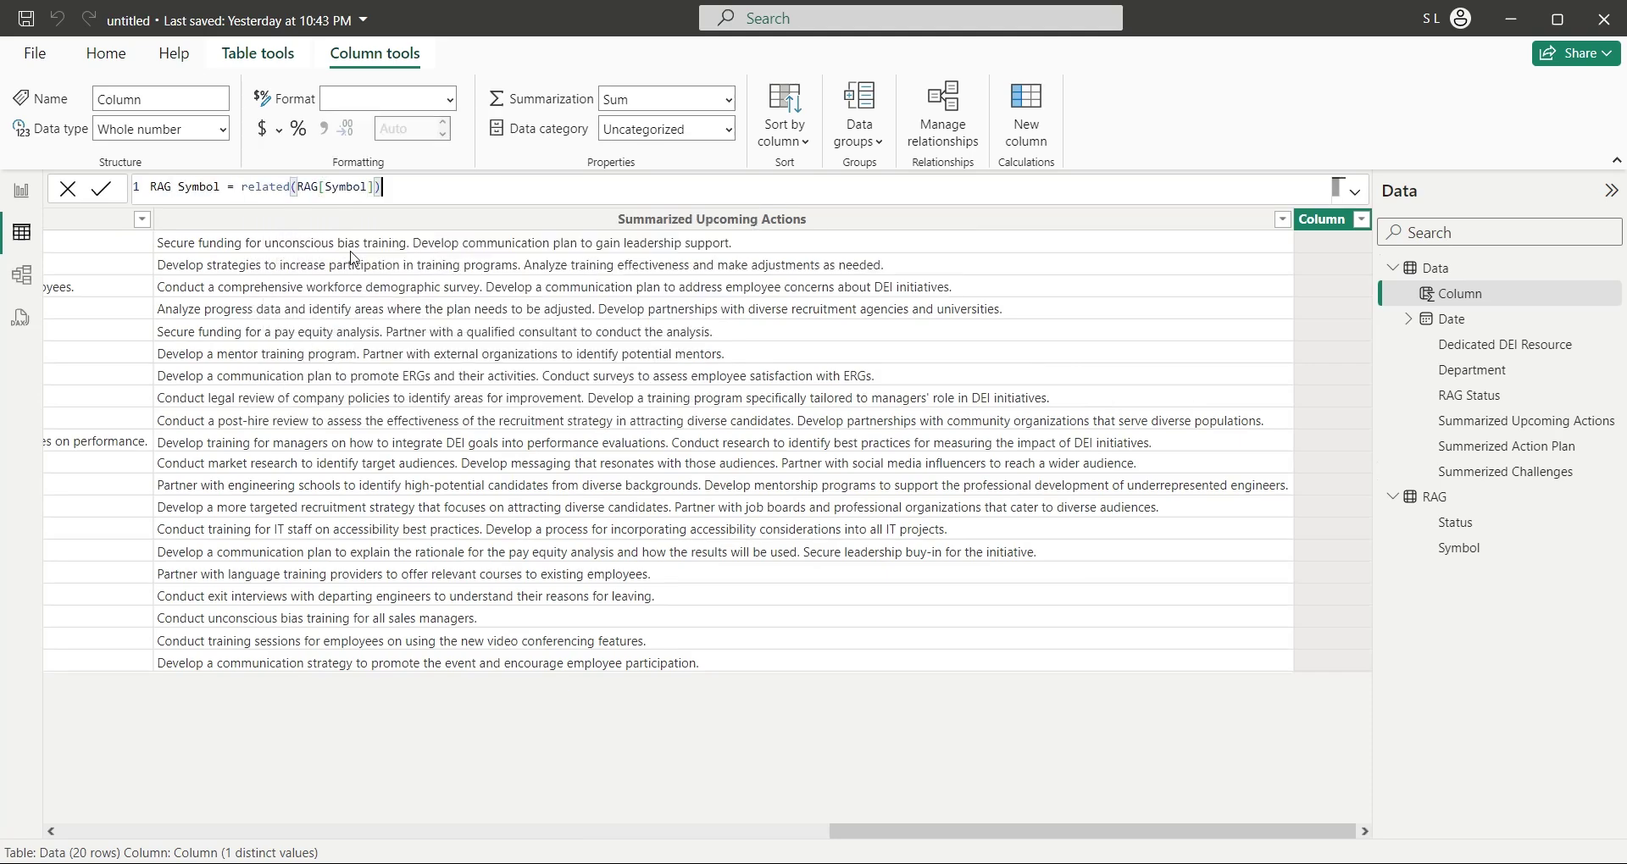
{"action": "key", "text": "Return"}
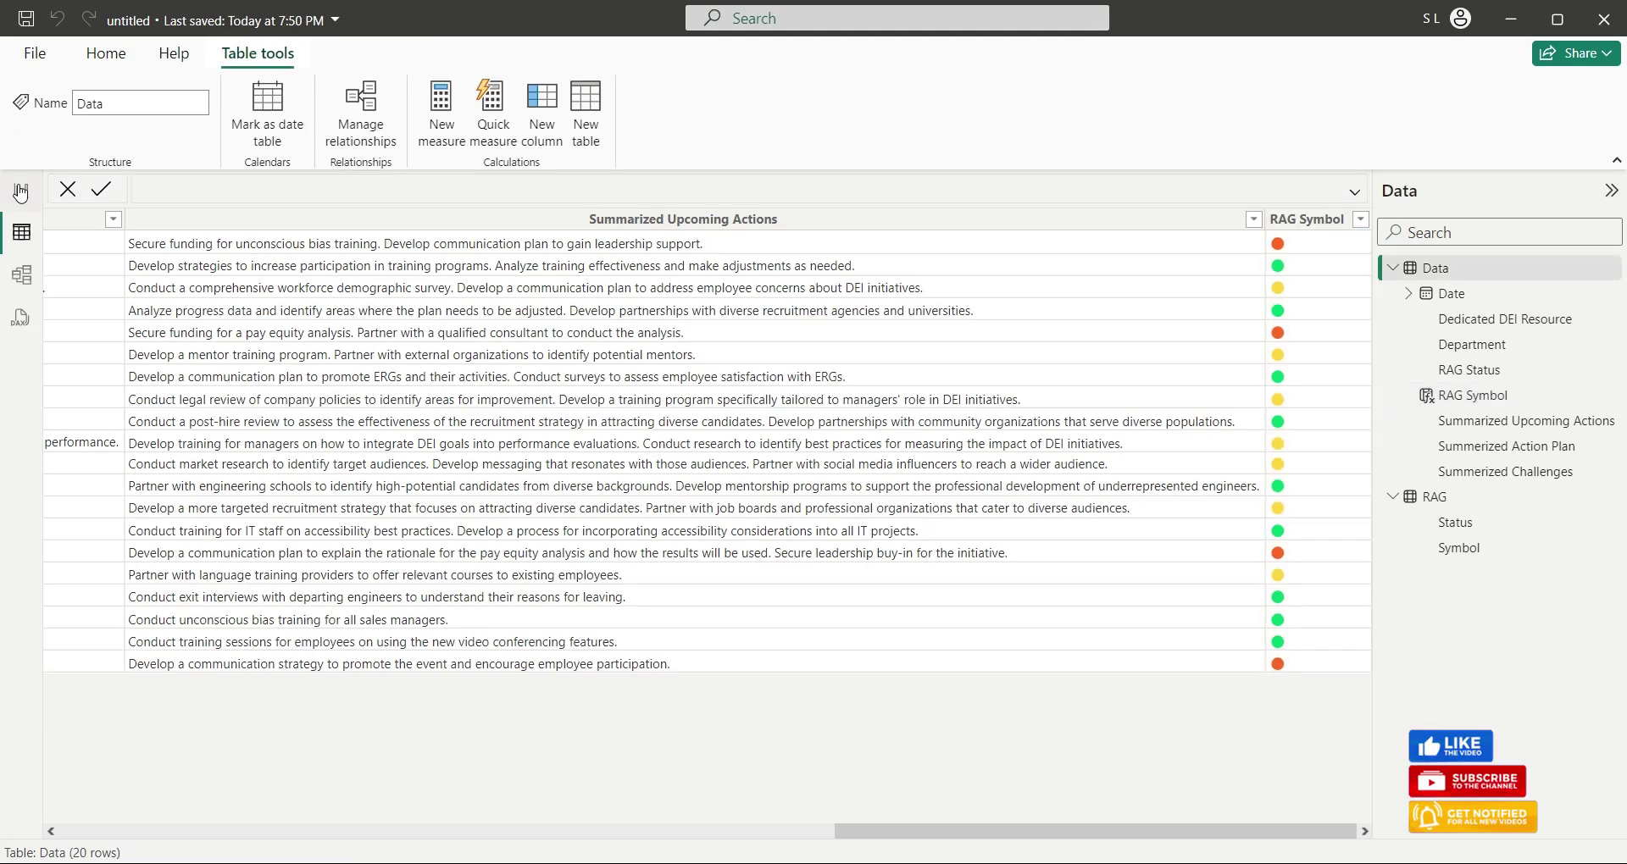
Add a text box across the top of the report page reading "Diversity Equity and Inclusion (DEI) Initiative Tracker".
{"action": "left_click", "coordinate": [21, 189]}
{"action": "left_click", "coordinate": [1032, 114]}
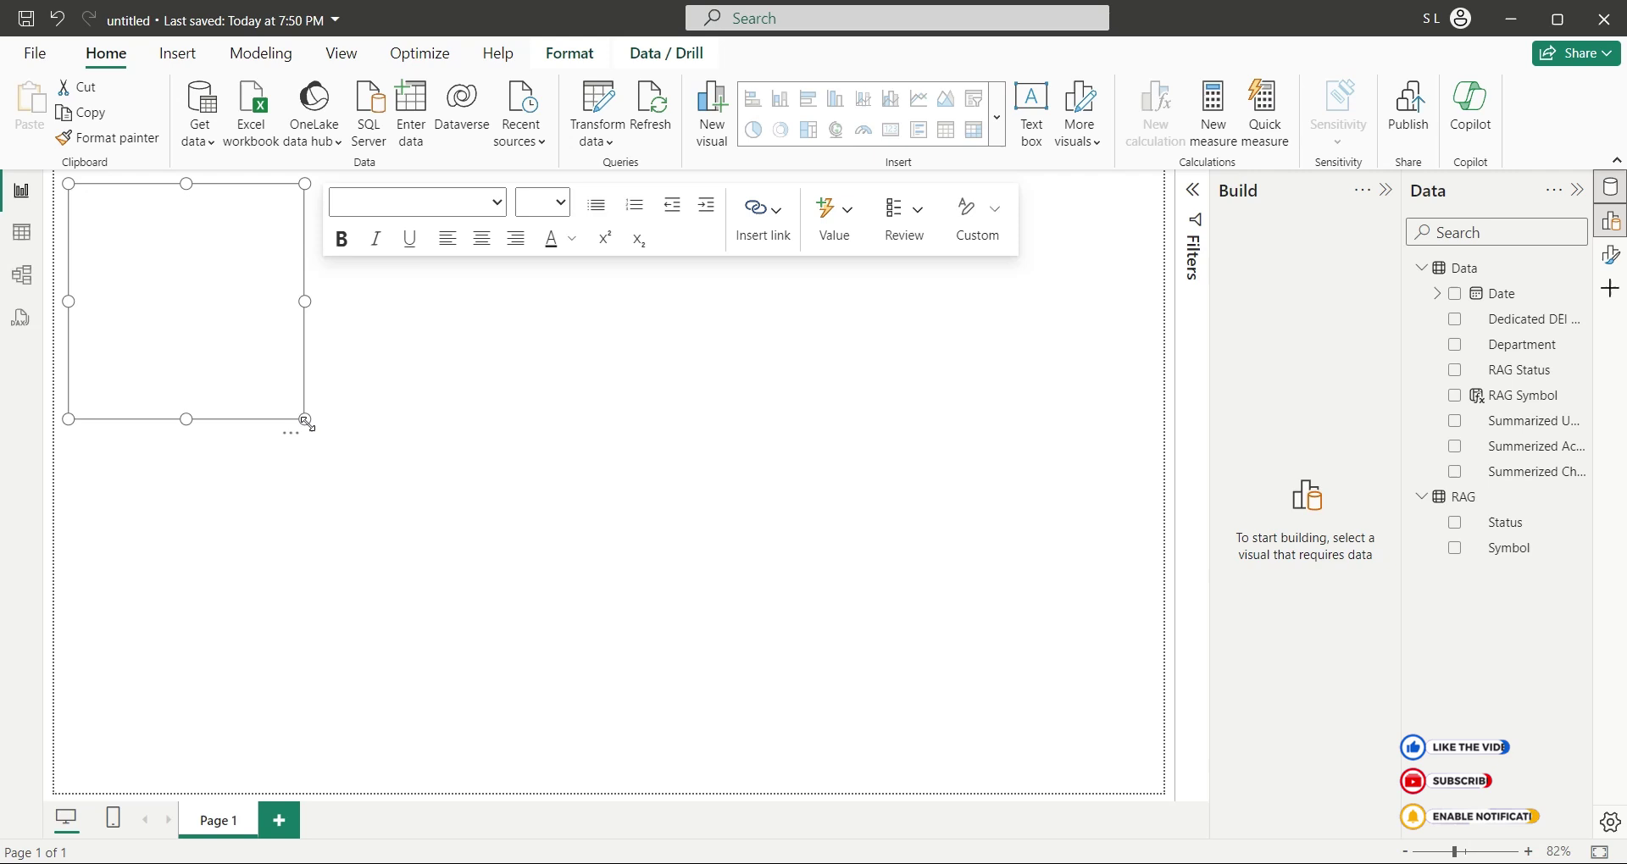
{"action": "left_click_drag", "start_coordinate": [303, 418], "coordinate": [1151, 239]}
{"action": "type", "text": "Diversity Equity and Inclusion (DEI) Initiative Tracker"}
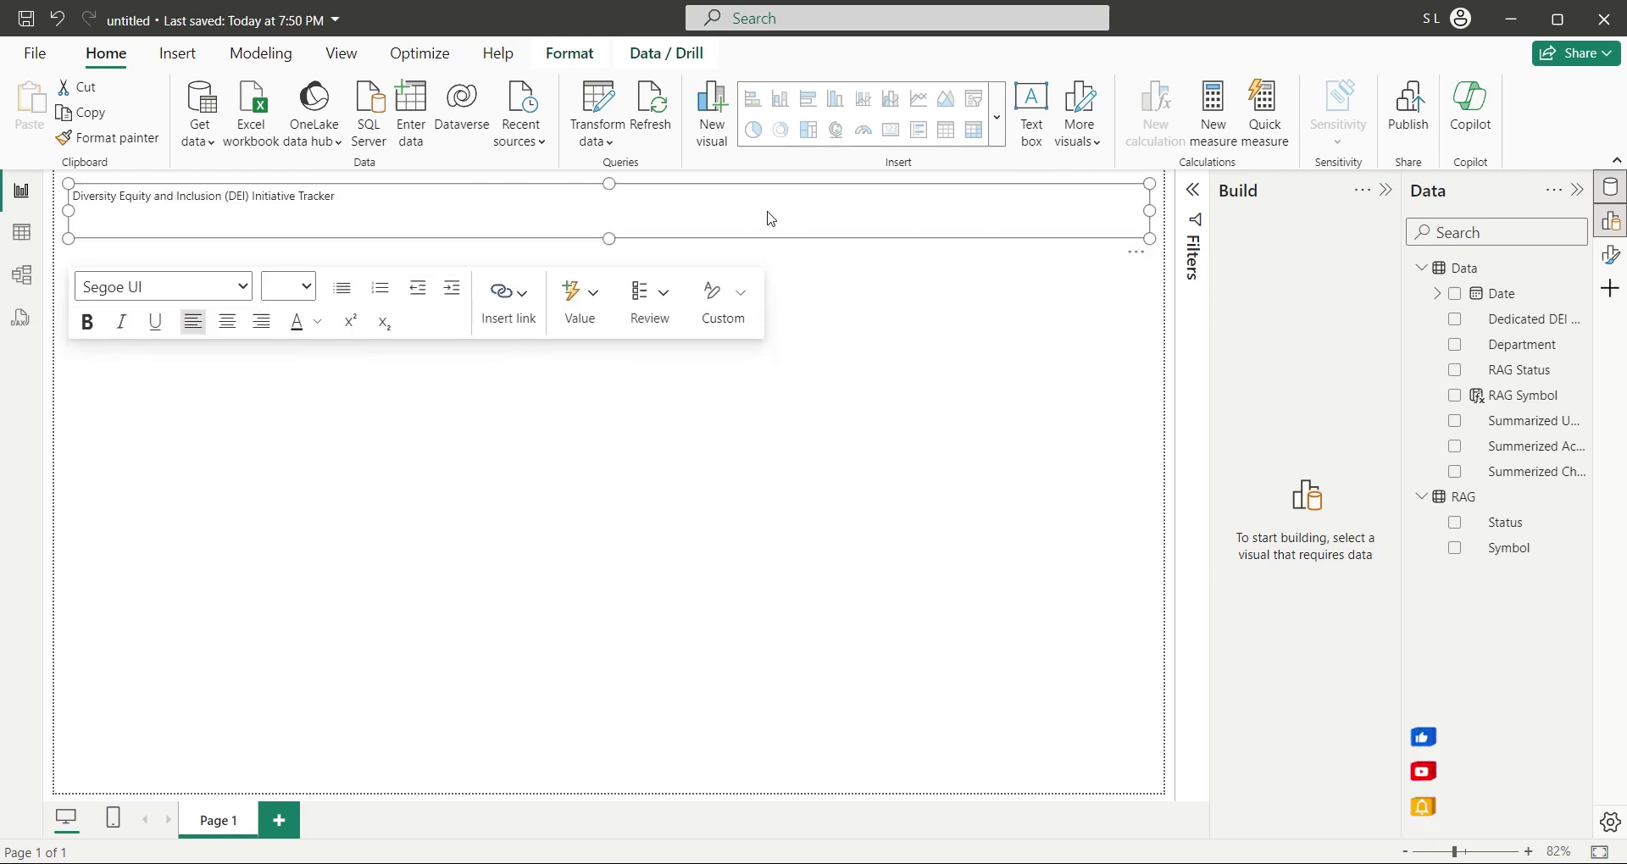
Format the report title text as bold at font size 20.
{"action": "key", "text": "ctrl+a"}
{"action": "left_click", "coordinate": [87, 322]}
{"action": "left_click", "coordinate": [289, 287]}
{"action": "left_click", "coordinate": [286, 508]}
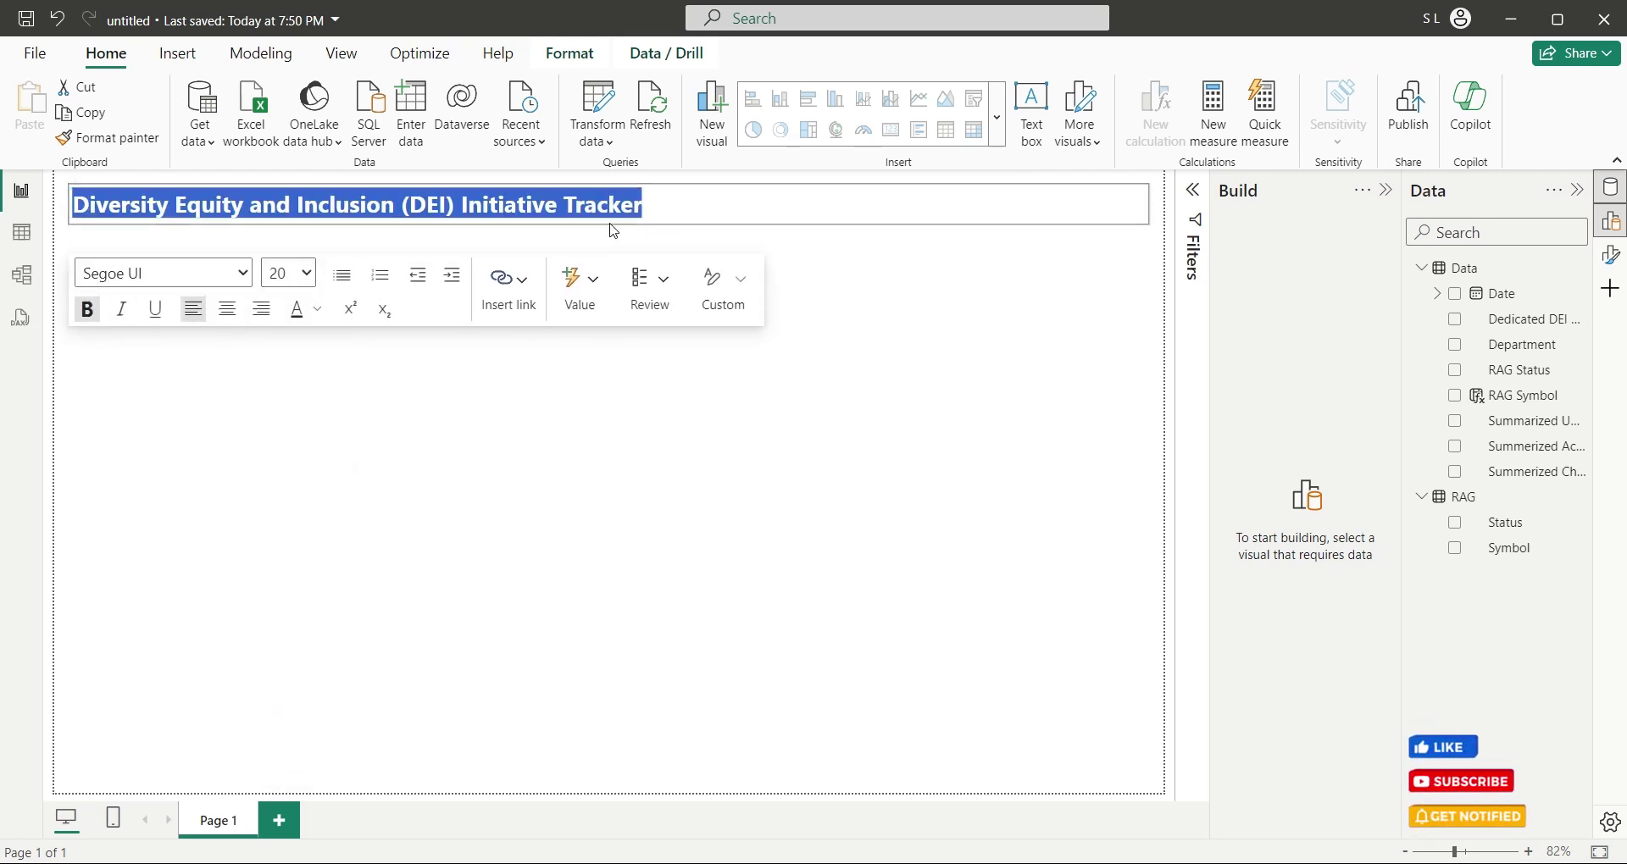
Add a narrow Dedicated DEI Resource slicer below the title at the report page's right edge.
{"action": "left_click", "coordinate": [901, 341]}
{"action": "left_click_drag", "start_coordinate": [1539, 319], "coordinate": [1110, 322]}
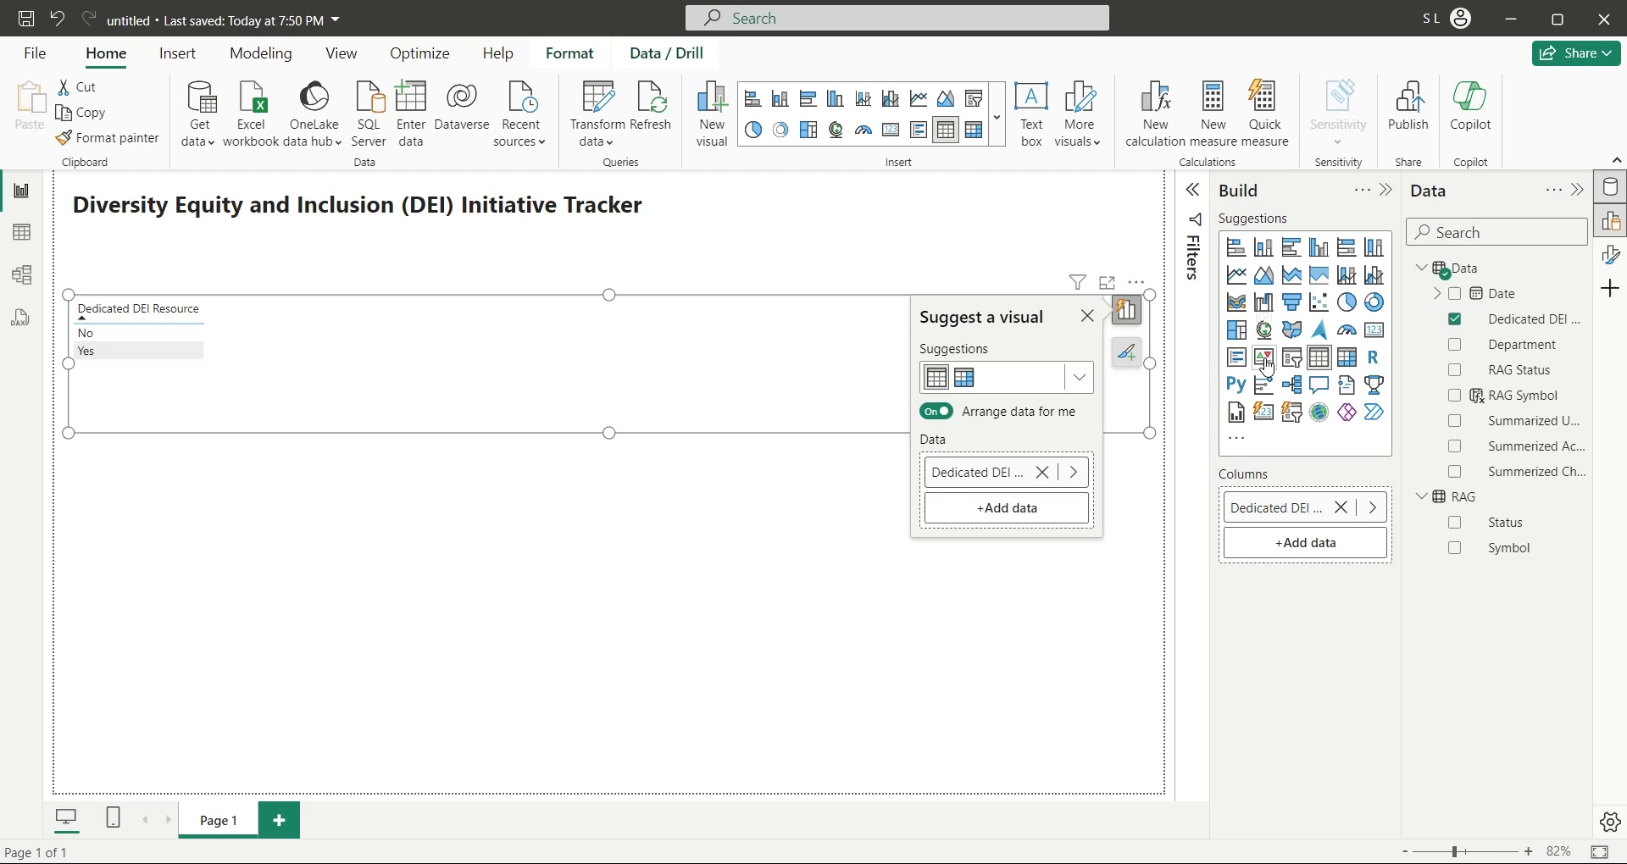
{"action": "left_click_drag", "start_coordinate": [66, 366], "coordinate": [1105, 337]}
{"action": "left_click", "coordinate": [1099, 467]}
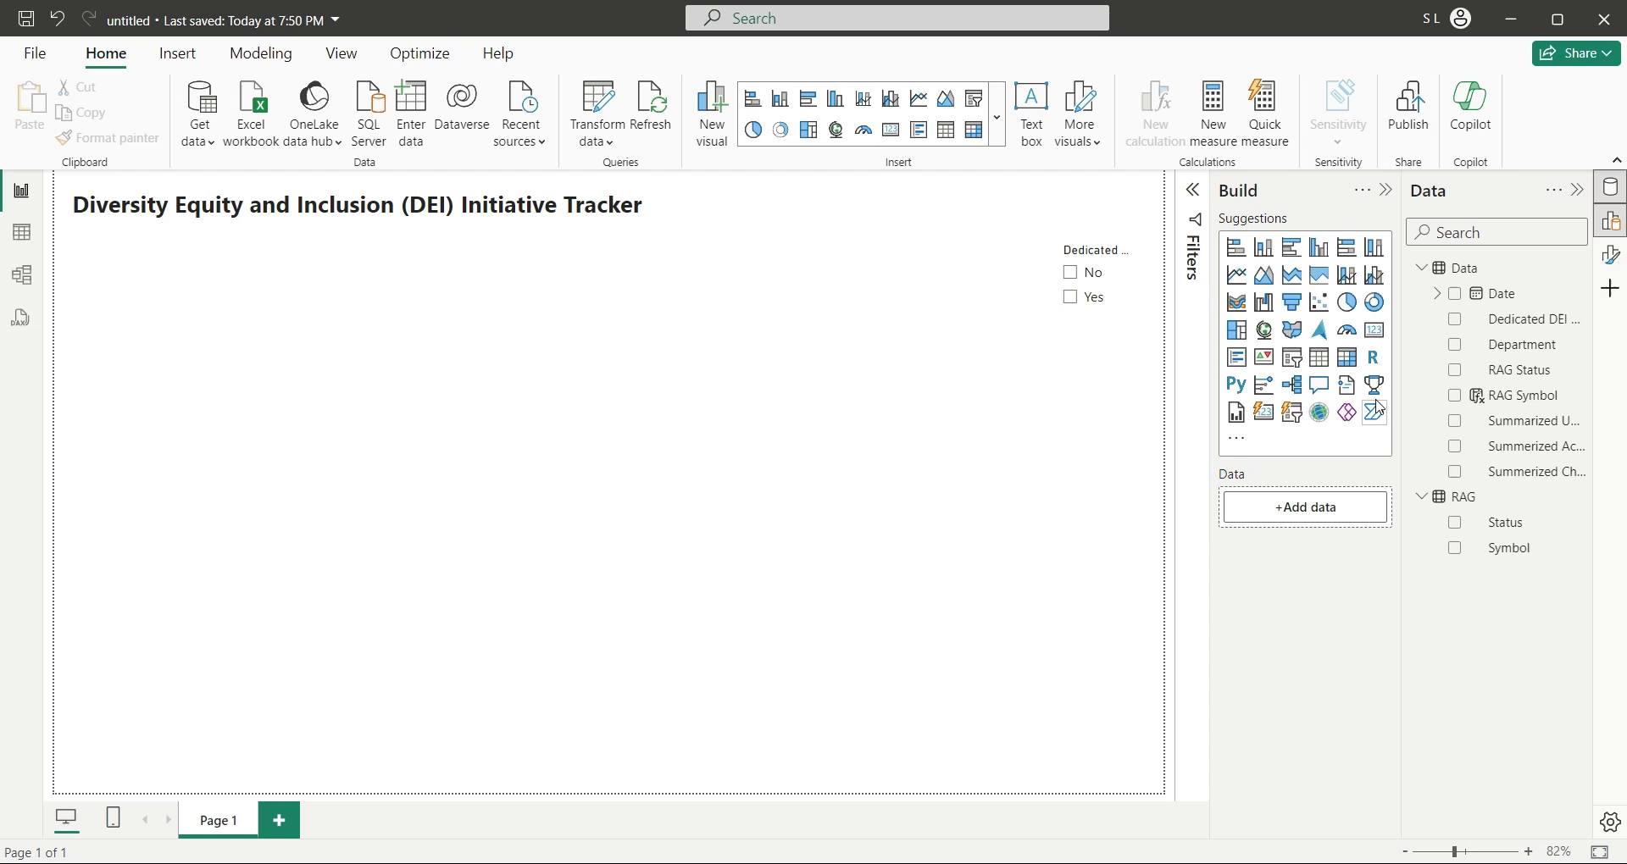
Add a Department slicer beside the Dedicated DEI Resource slicer, sized to fit all five departments.
{"action": "left_click_drag", "start_coordinate": [1523, 346], "coordinate": [1015, 341]}
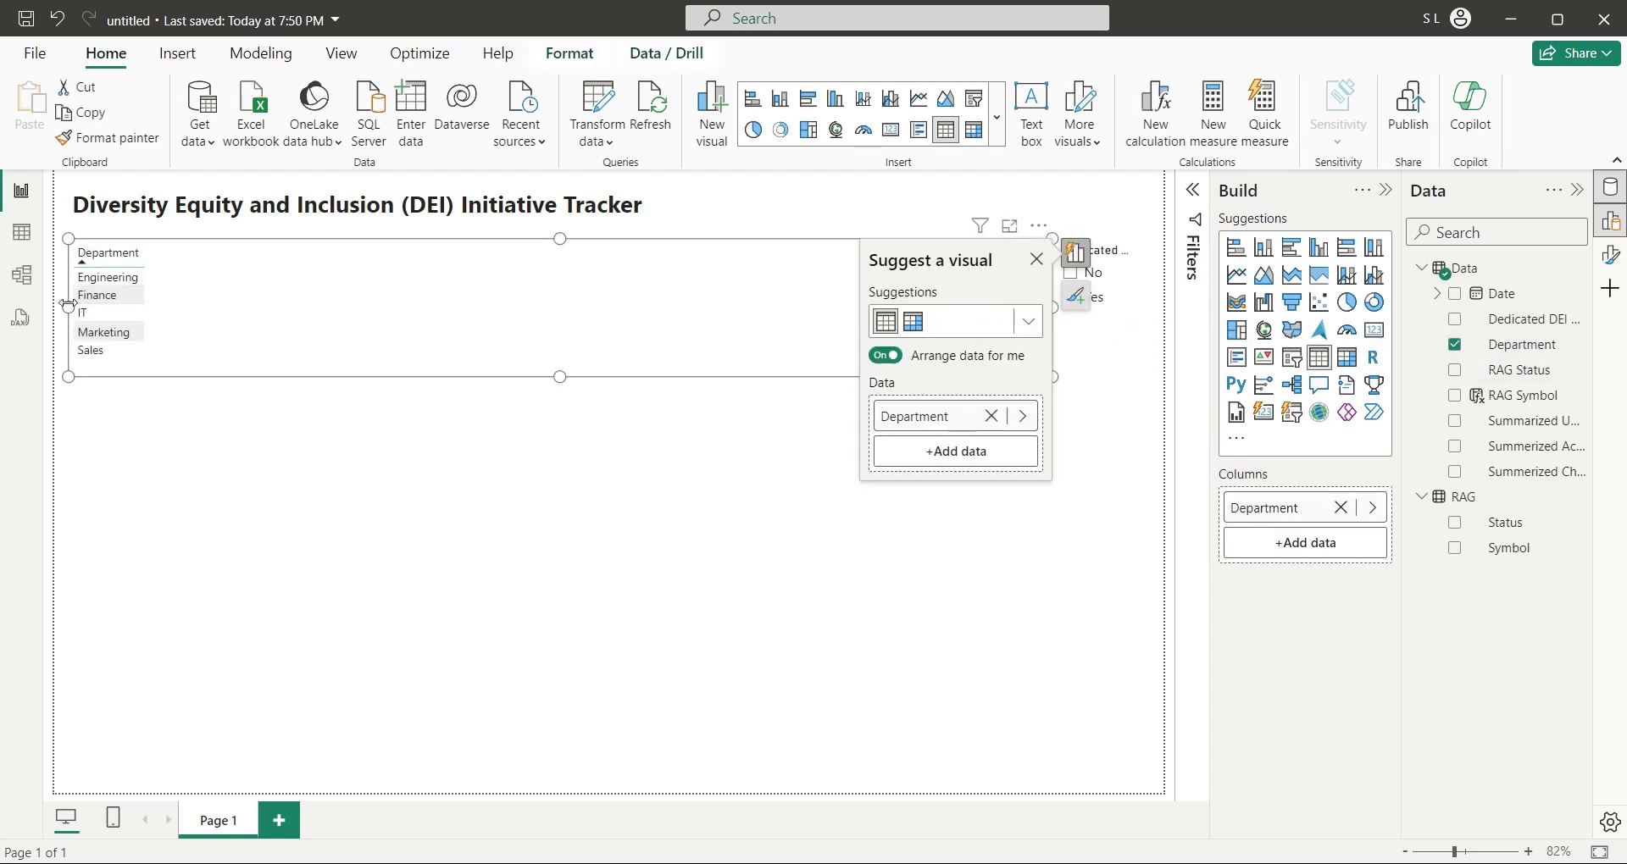
{"action": "left_click_drag", "start_coordinate": [68, 303], "coordinate": [900, 307]}
{"action": "left_click", "coordinate": [1291, 358]}
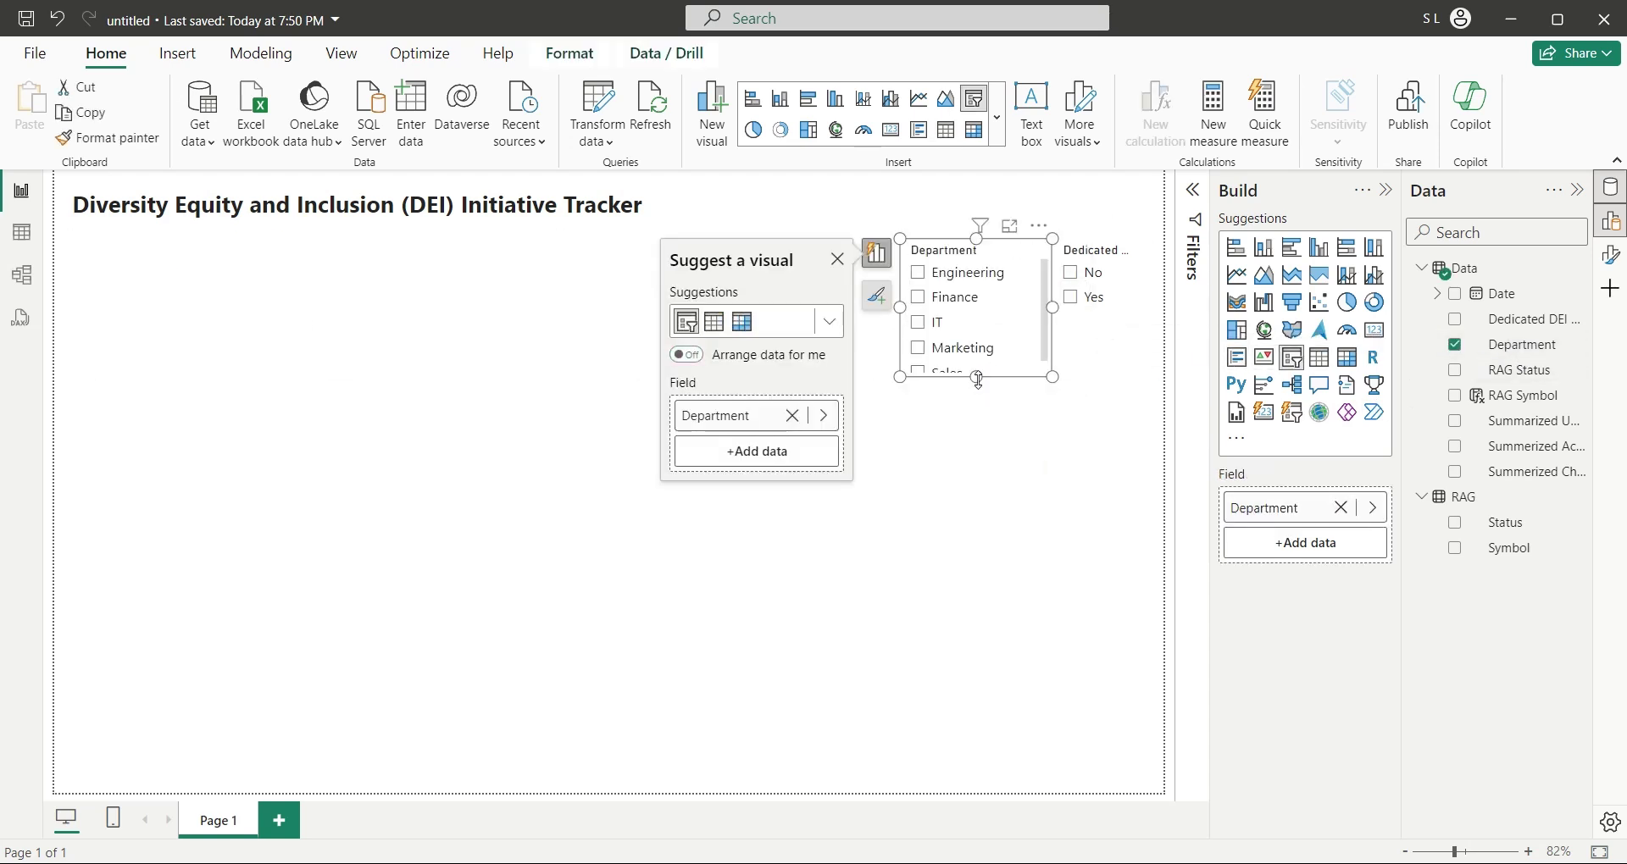
{"action": "mouse_move", "coordinate": [978, 379]}
{"action": "left_mouse_down"}
{"action": "mouse_move", "coordinate": [976, 410]}
{"action": "mouse_move", "coordinate": [976, 390]}
{"action": "left_mouse_up"}
{"action": "left_click_drag", "start_coordinate": [903, 336], "coordinate": [932, 320]}
{"action": "key", "text": "ctrl+z"}
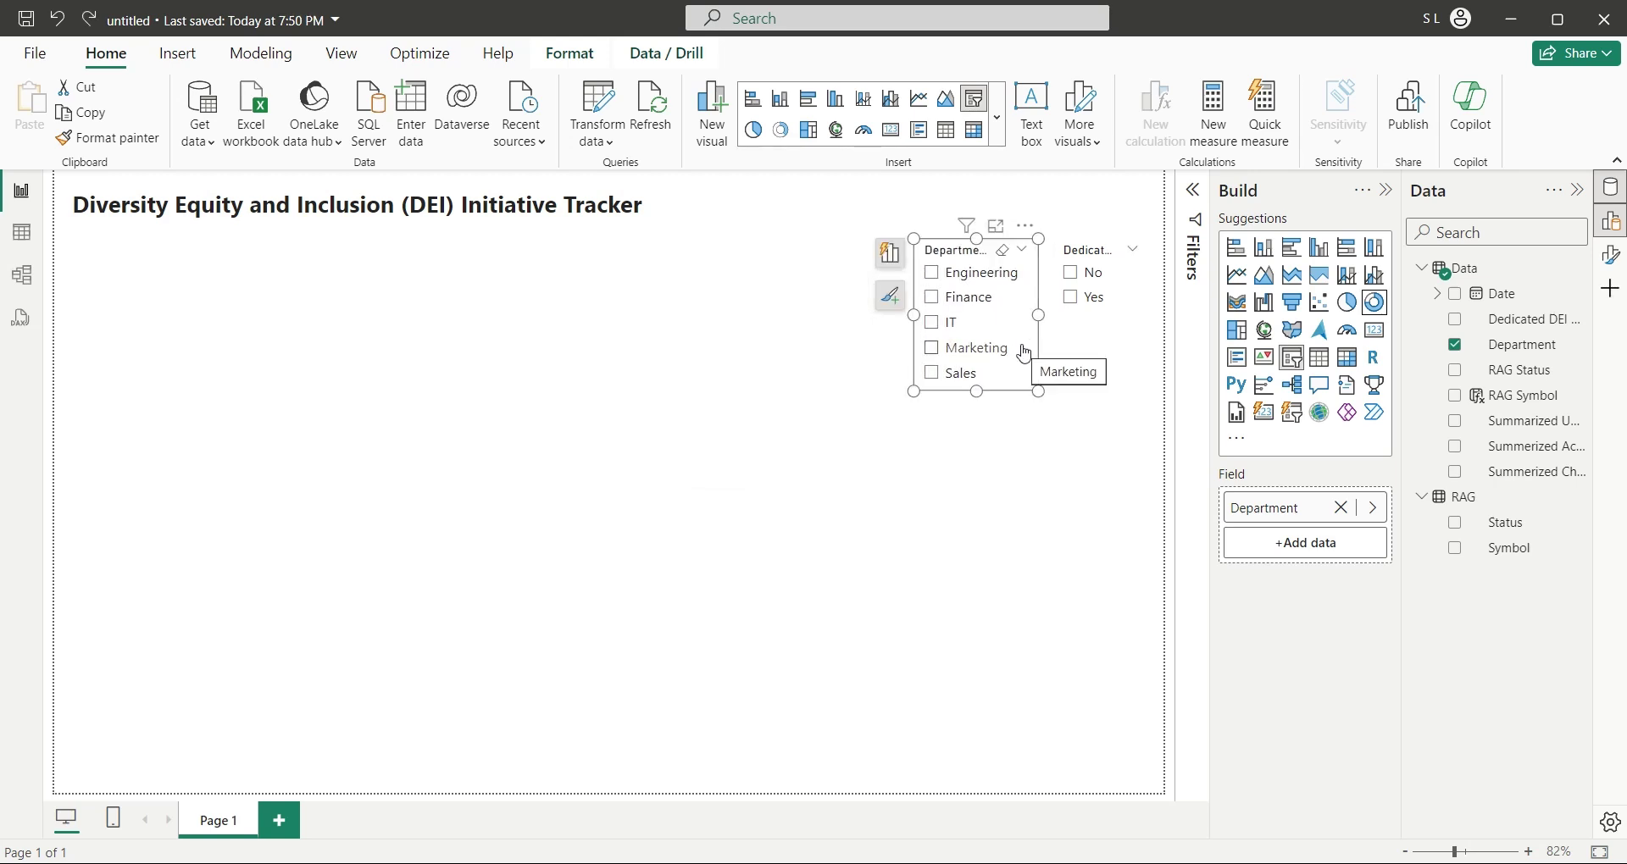
Insert a donut chart with RAG Status as both legend and values, naming the value field RAG Status.
{"action": "left_click", "coordinate": [1100, 483]}
{"action": "left_click", "coordinate": [1374, 302]}
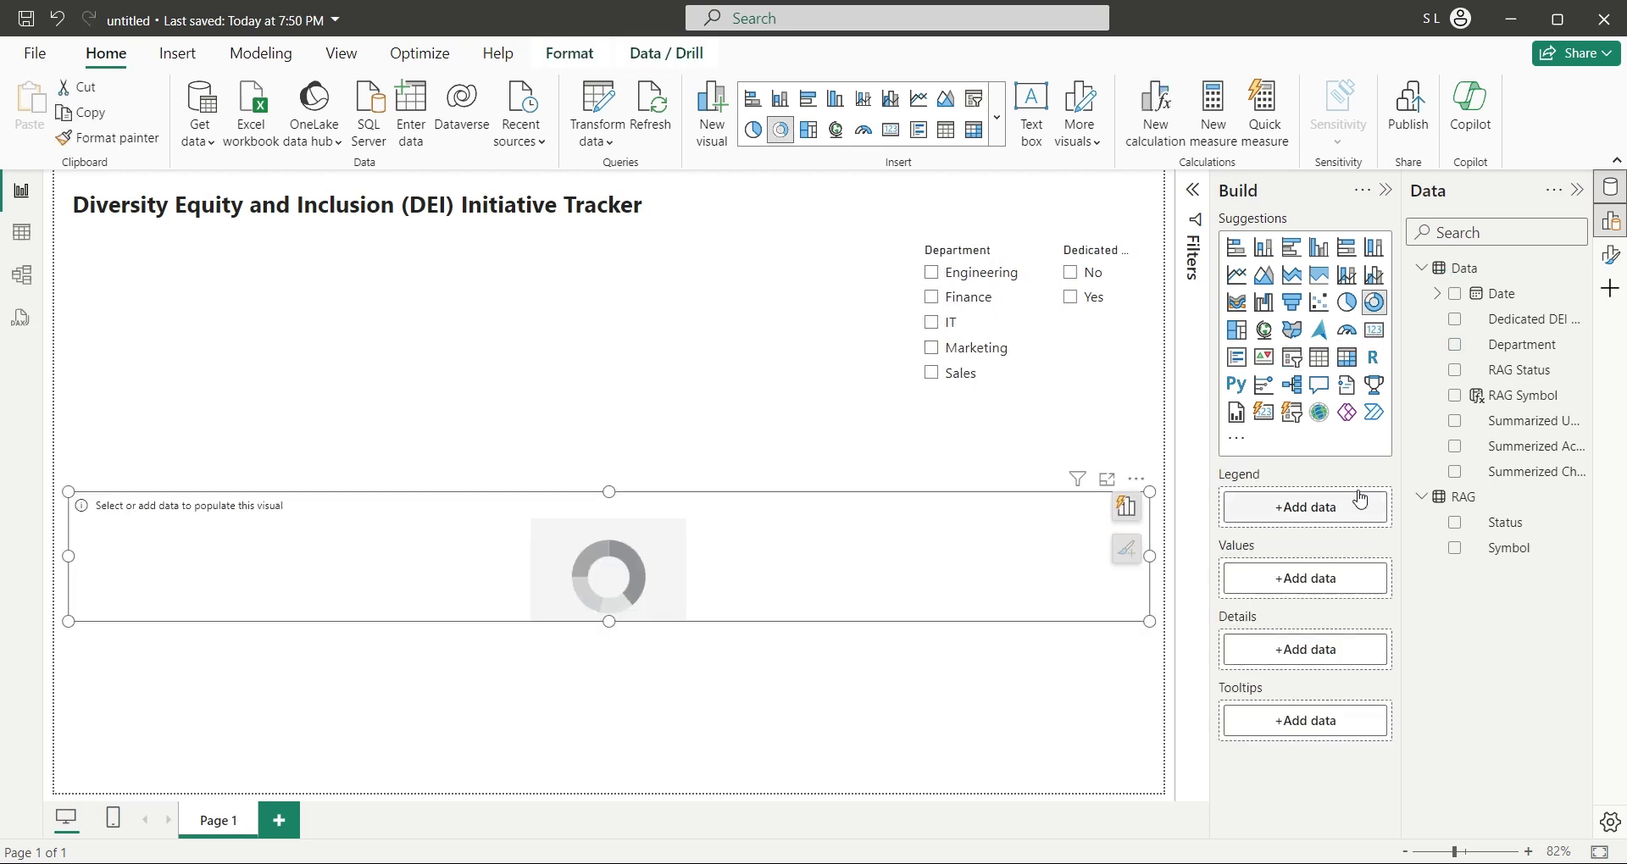
{"action": "left_click_drag", "start_coordinate": [1519, 373], "coordinate": [1347, 508]}
{"action": "left_click_drag", "start_coordinate": [1529, 383], "coordinate": [1305, 617]}
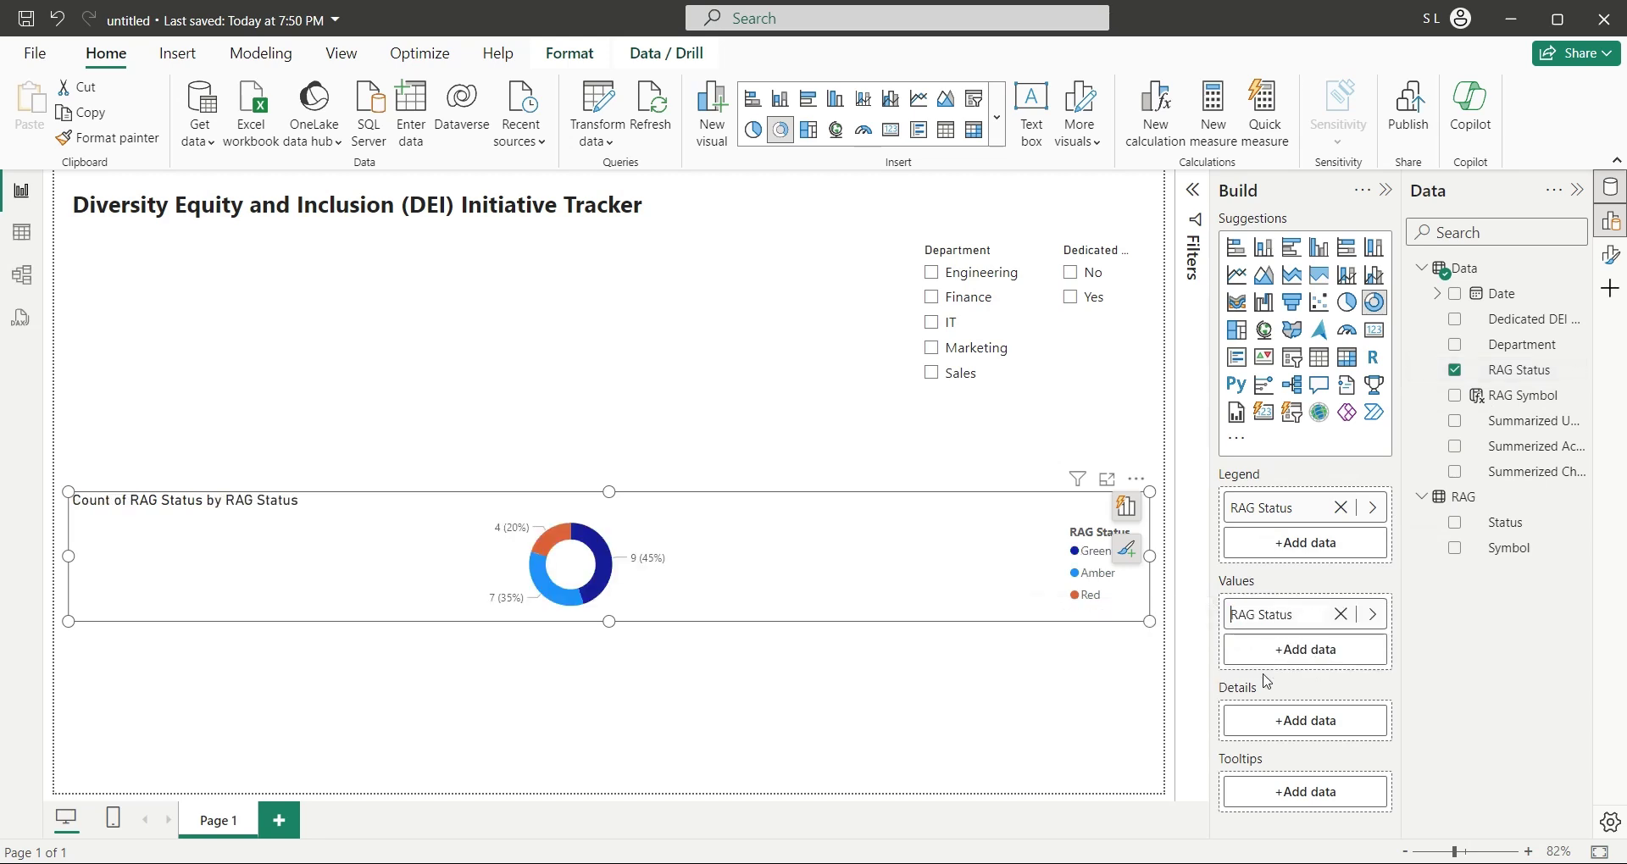
{"action": "key", "text": "Return"}
Place the donut chart directly left of the Department slicer and enlarge it below the report title.
{"action": "left_click_drag", "start_coordinate": [69, 493], "coordinate": [428, 238]}
{"action": "left_click_drag", "start_coordinate": [1148, 621], "coordinate": [899, 391]}
{"action": "left_click_drag", "start_coordinate": [429, 314], "coordinate": [581, 314]}
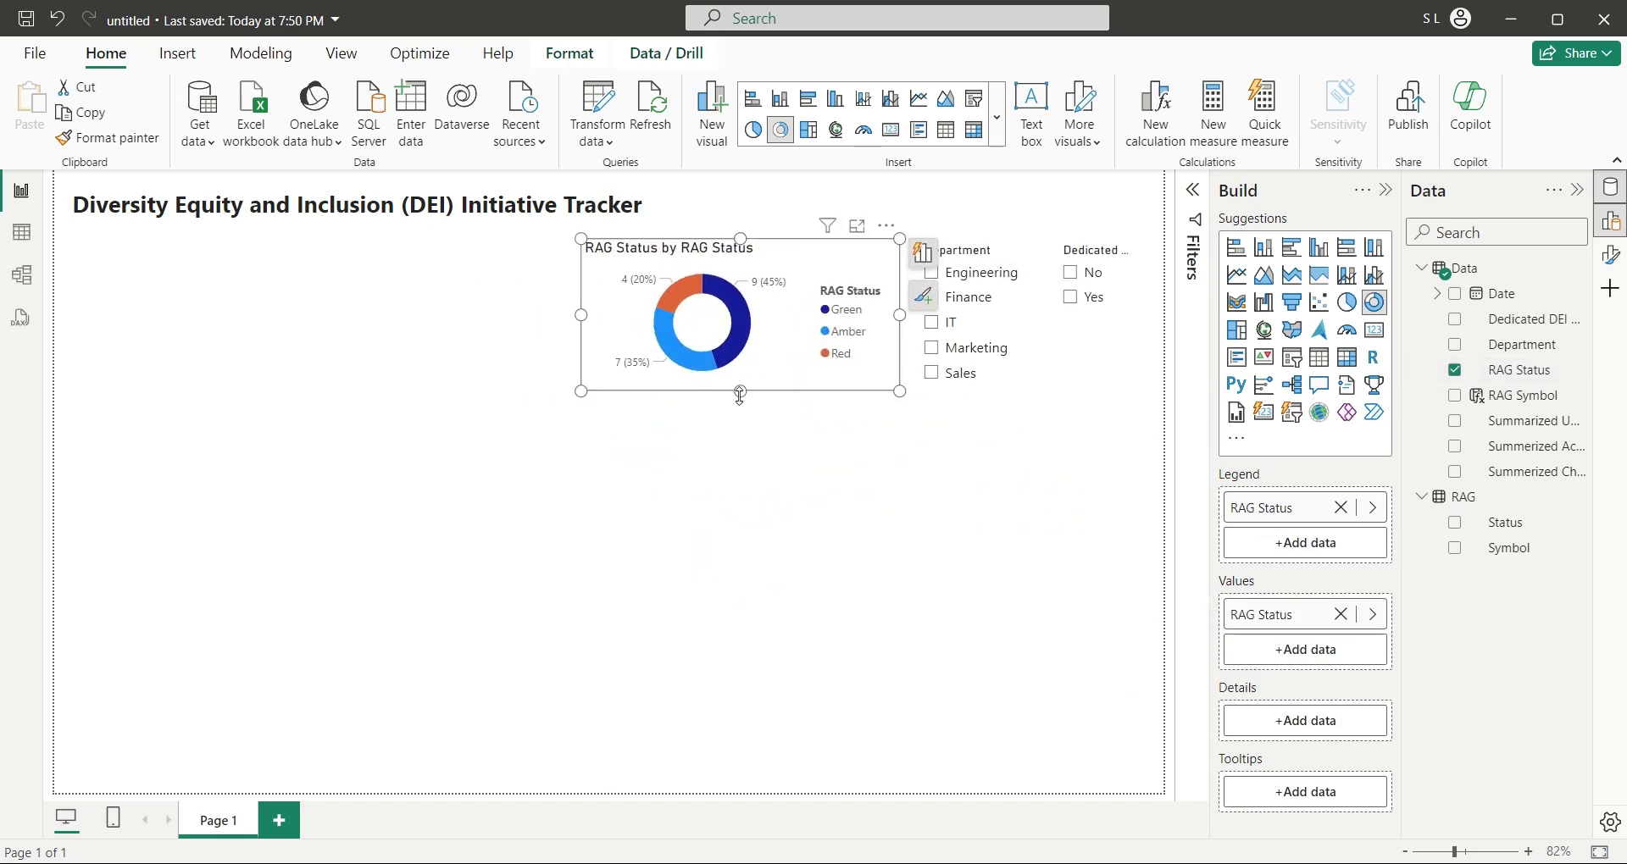
{"action": "left_click_drag", "start_coordinate": [740, 395], "coordinate": [726, 508]}
{"action": "left_click_drag", "start_coordinate": [581, 364], "coordinate": [490, 362]}
Insert a ribbon chart with RAG Status on the Y-axis renamed Count, and RAG Status as the legend.
{"action": "left_click", "coordinate": [575, 610]}
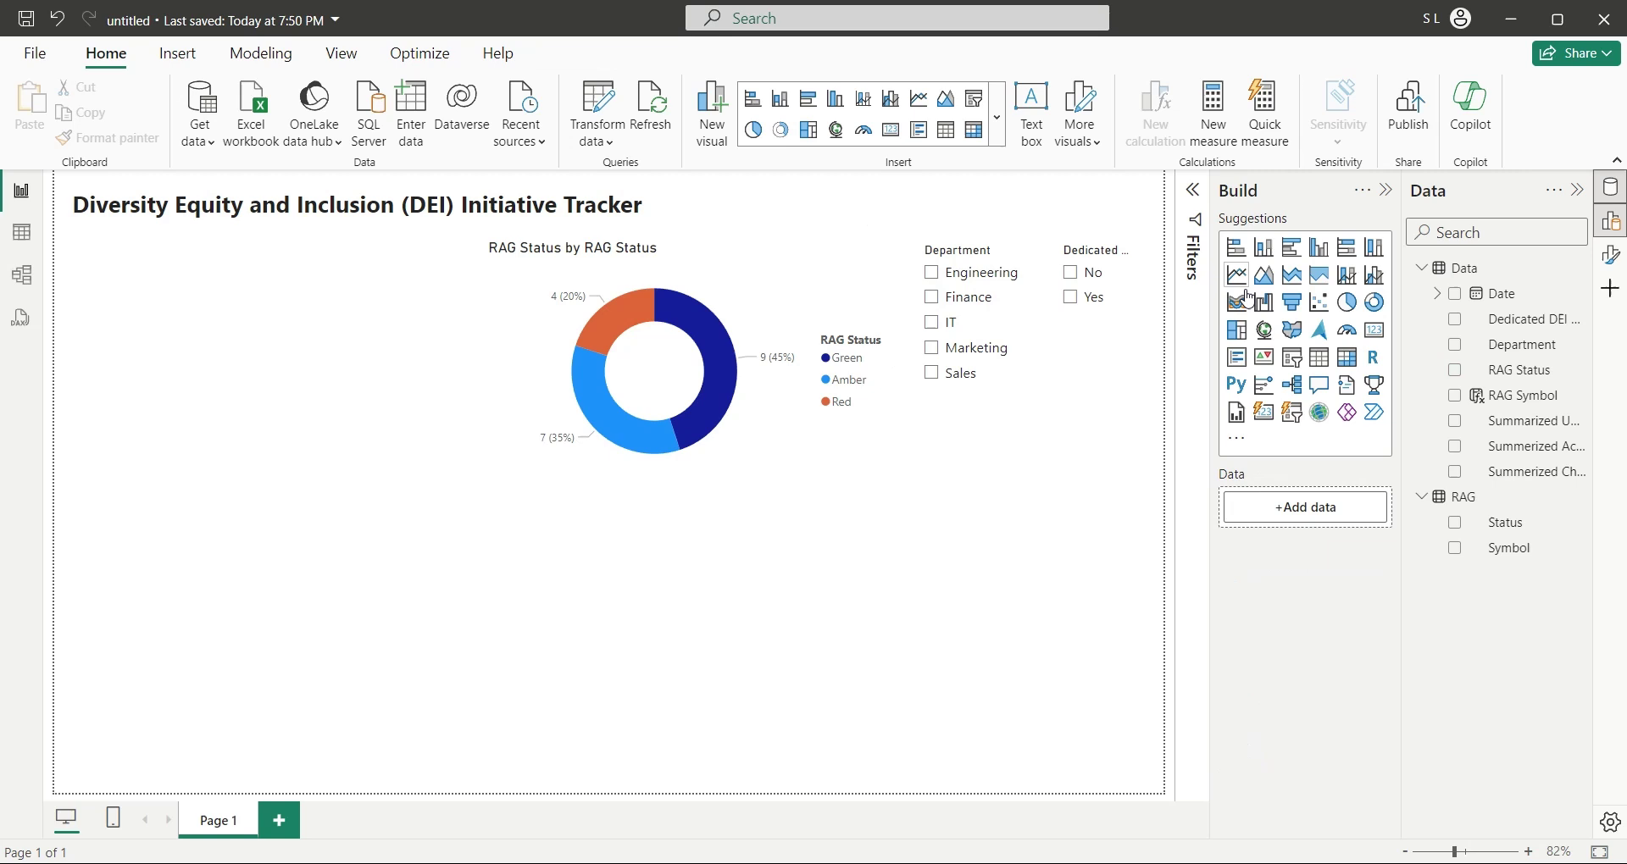
{"action": "left_click", "coordinate": [1245, 296]}
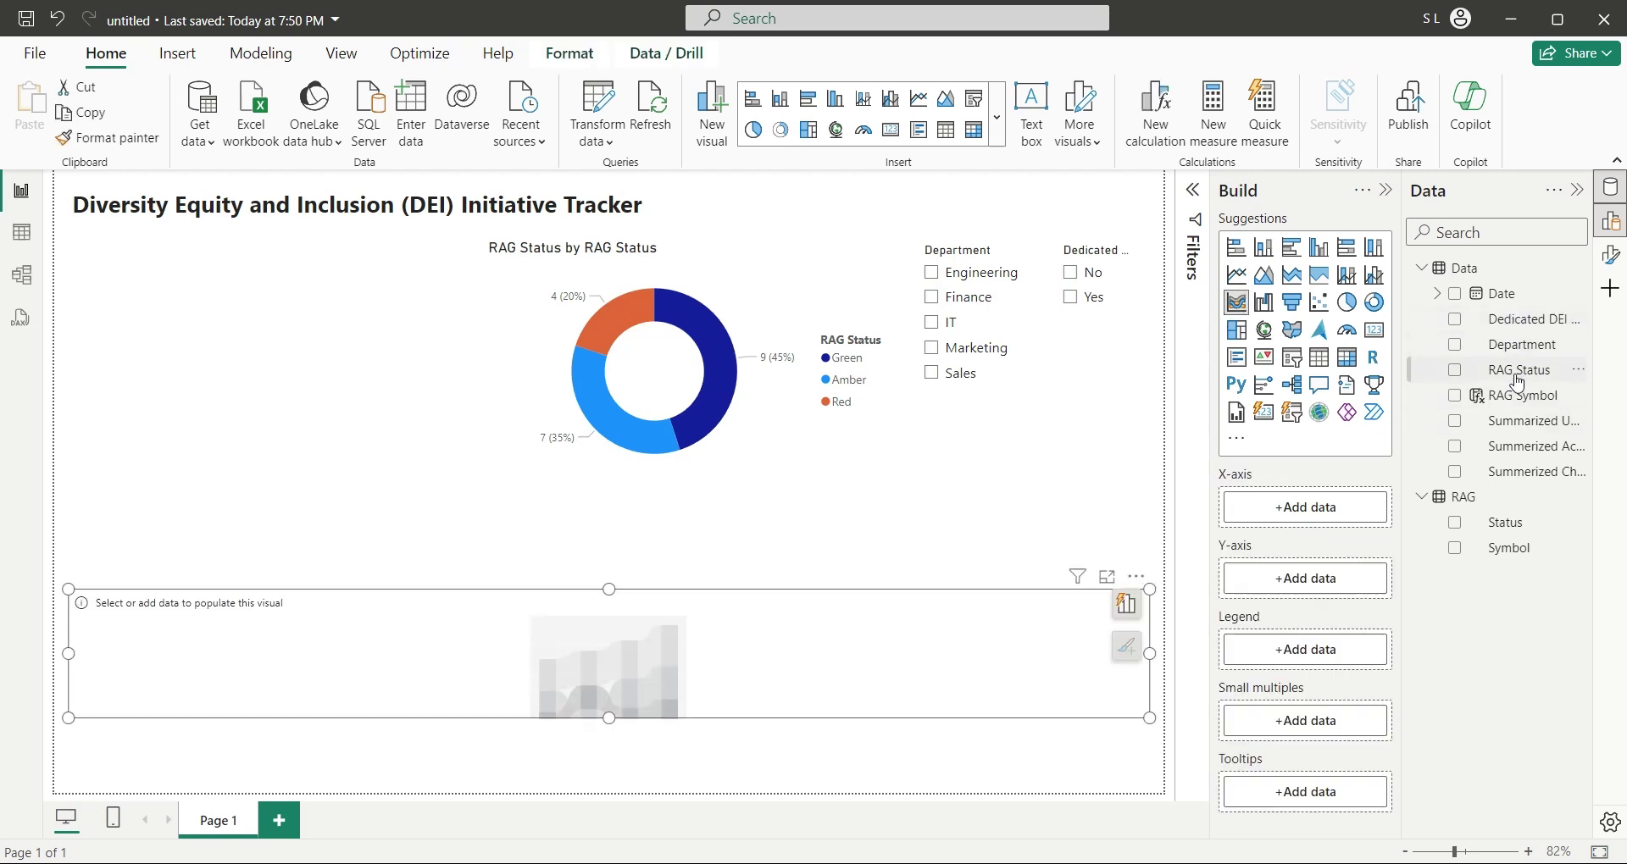
{"action": "left_click_drag", "start_coordinate": [1516, 383], "coordinate": [1307, 589]}
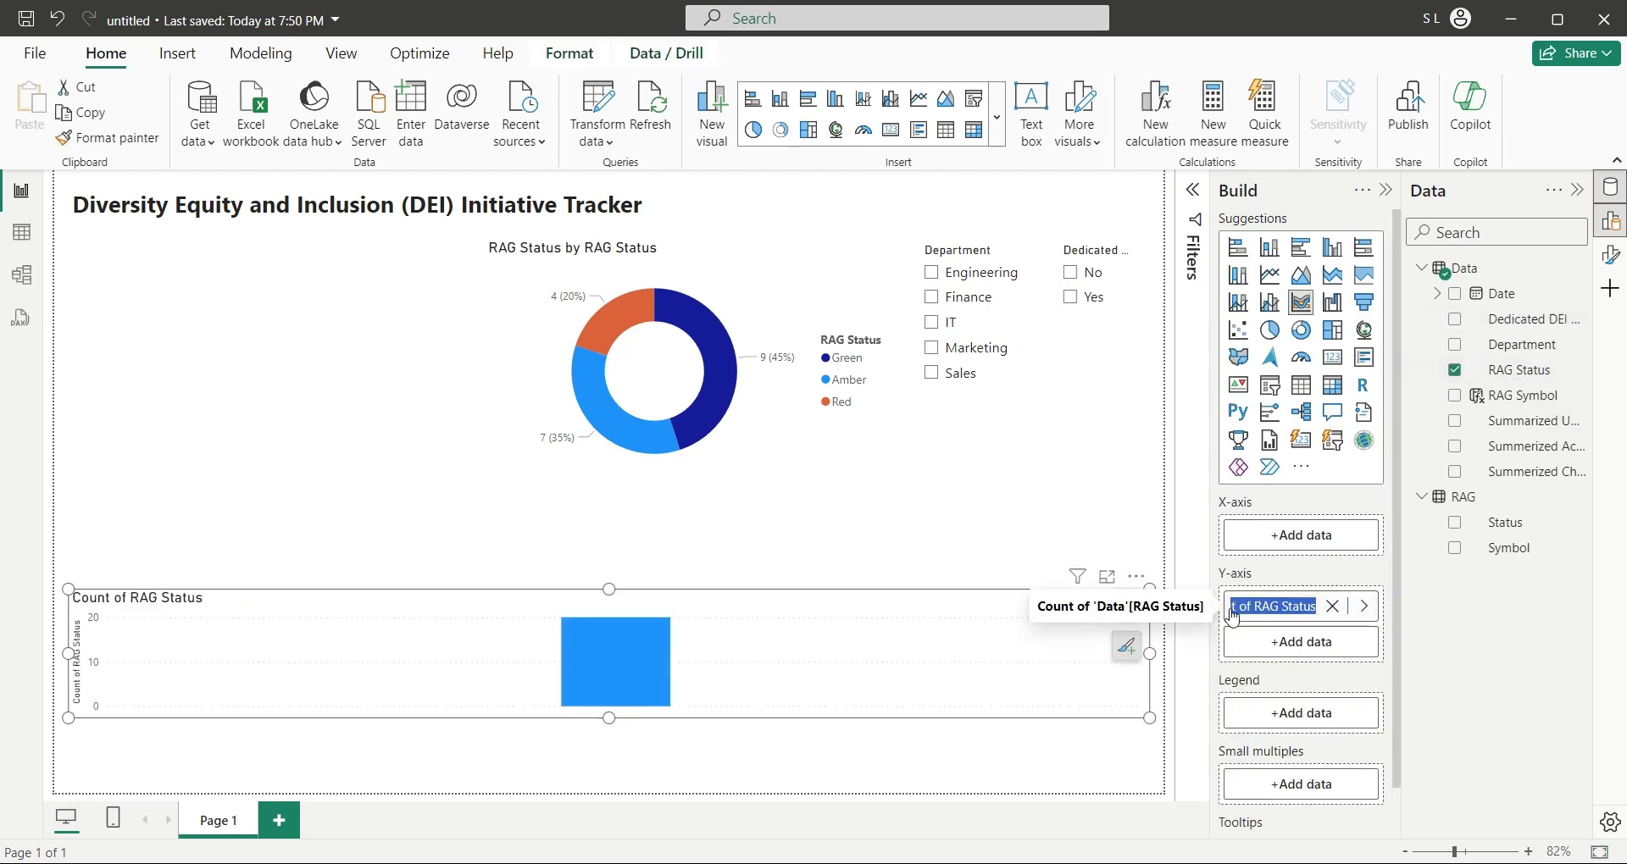
{"action": "key", "text": "ctrl+a"}
{"action": "type", "text": "Count"}
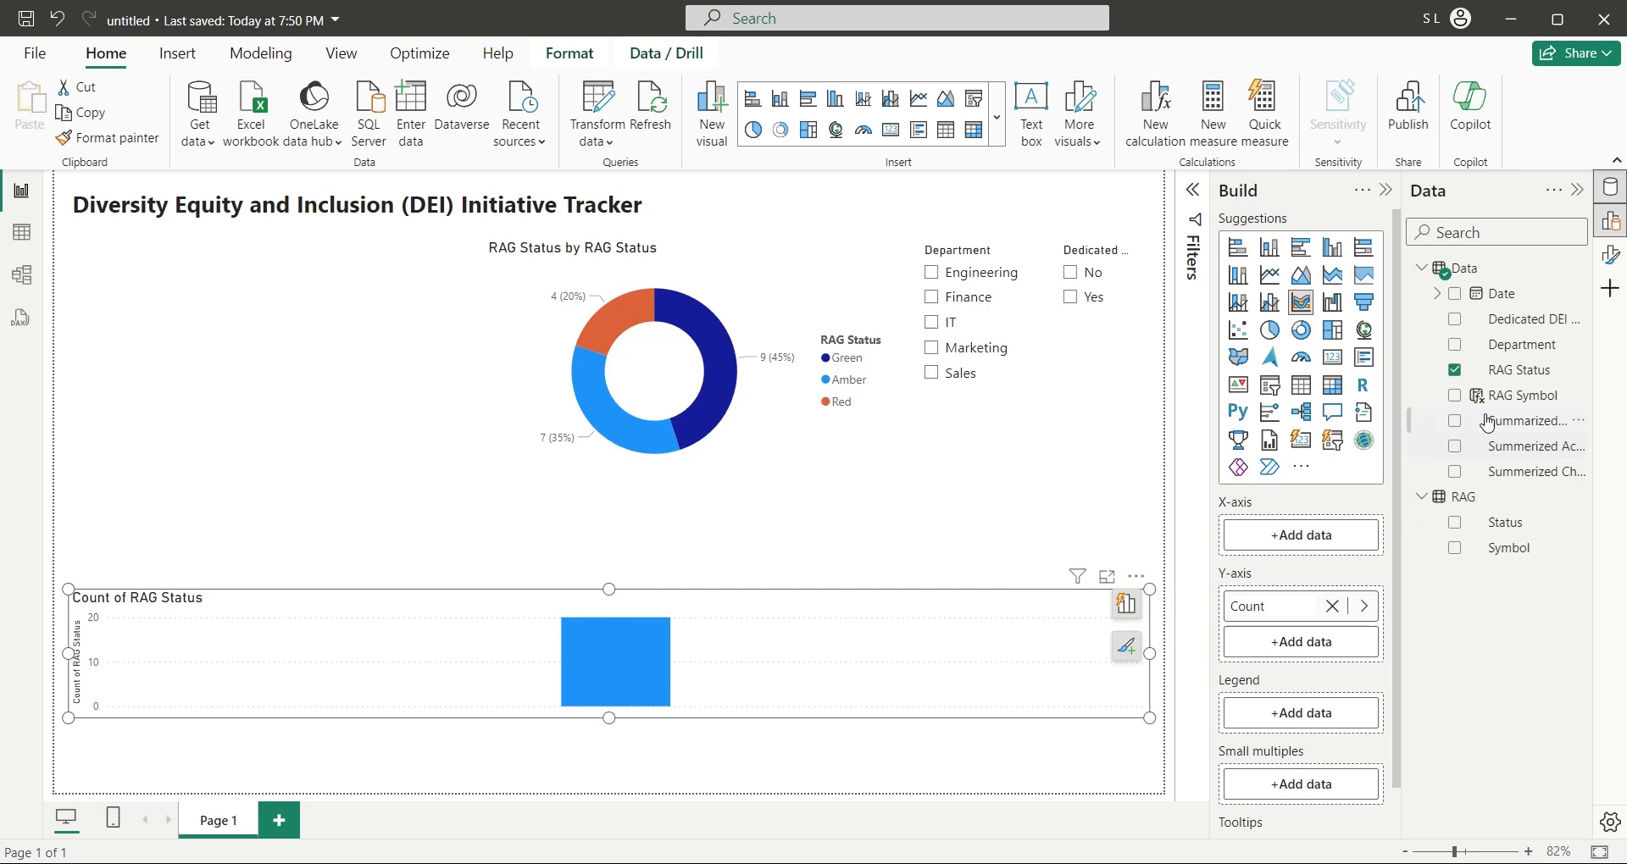
{"action": "left_click", "coordinate": [1520, 371]}
{"action": "left_click_drag", "start_coordinate": [1520, 371], "coordinate": [1328, 724]}
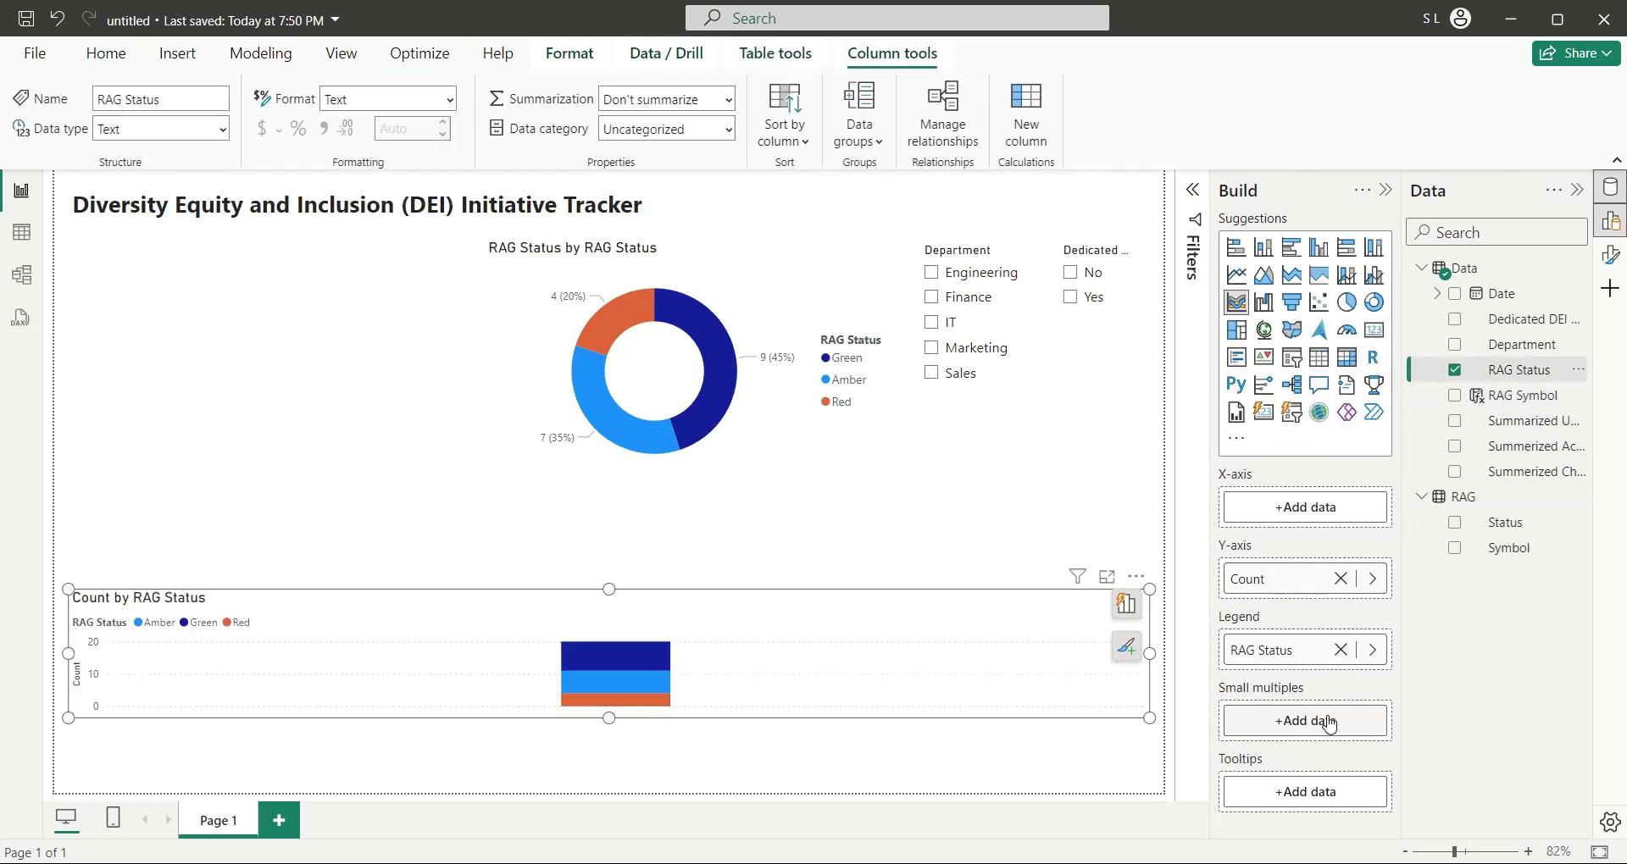
Put Date on the ribbon chart's X-axis and remove its Month and Day levels.
{"action": "left_click_drag", "start_coordinate": [1509, 300], "coordinate": [1322, 507]}
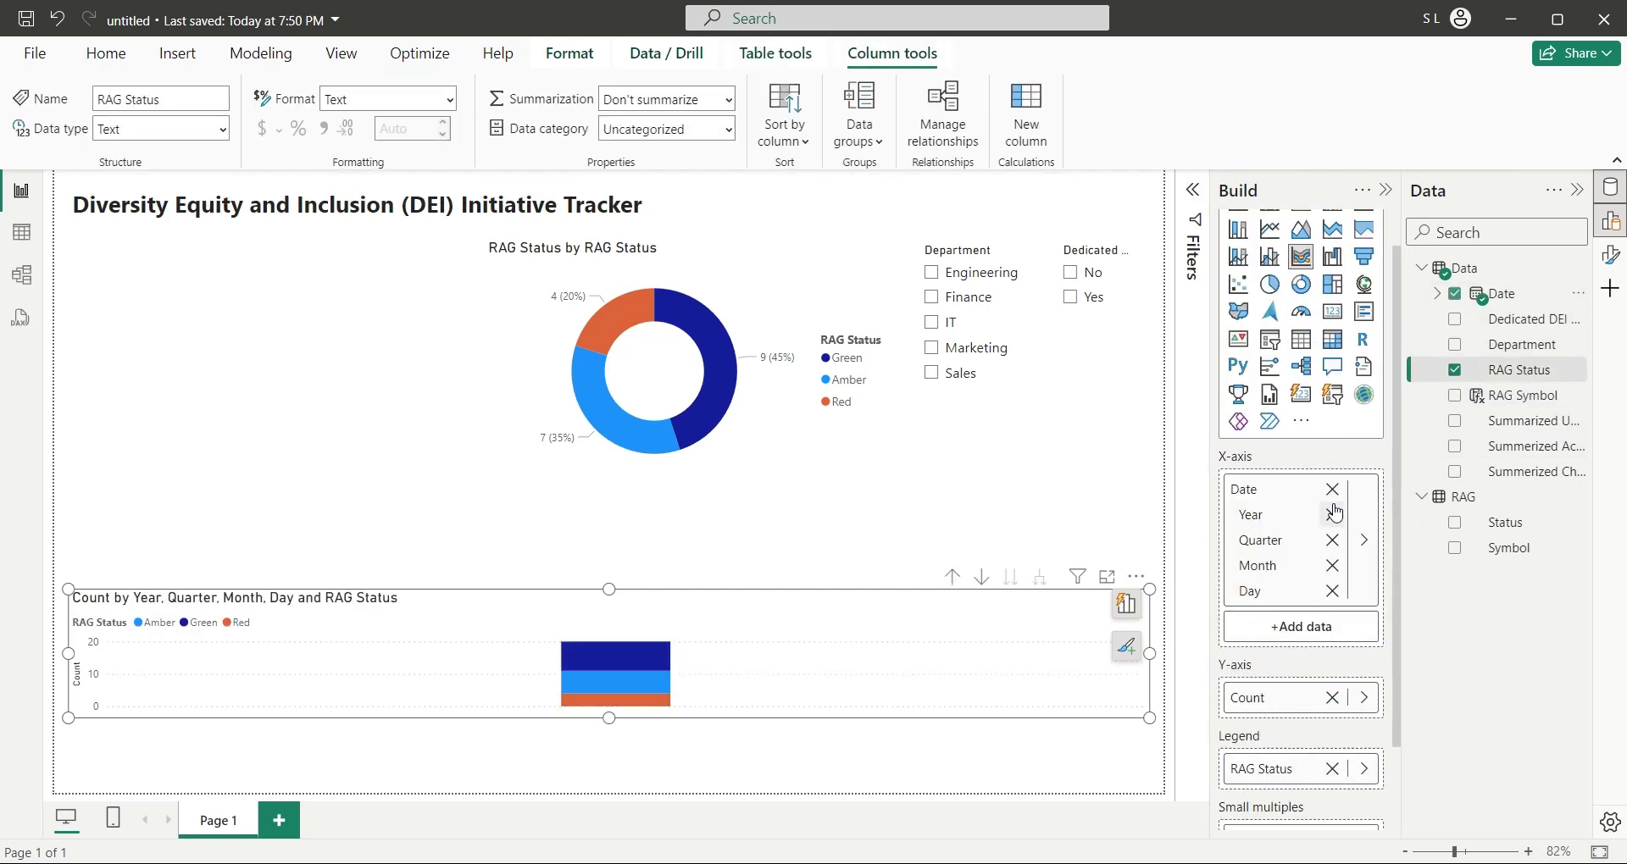
{"action": "left_click", "coordinate": [1332, 565]}
{"action": "left_click", "coordinate": [1332, 565]}
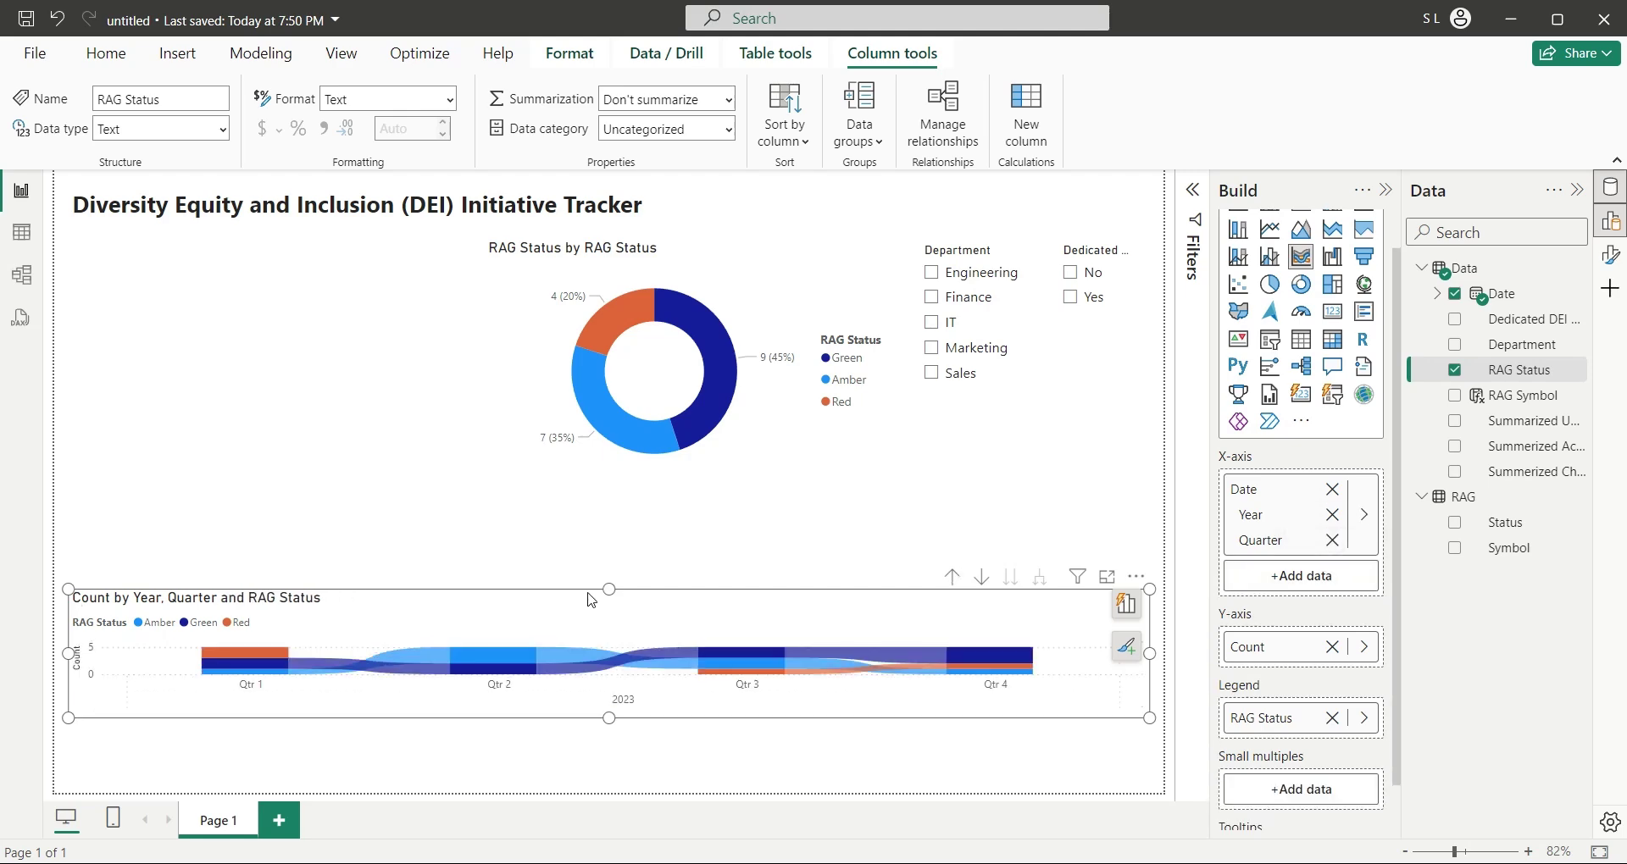
Fit the ribbon chart into the space below the title left of the donut chart, leaving a small gap between them.
{"action": "left_click_drag", "start_coordinate": [608, 589], "coordinate": [608, 239]}
{"action": "left_click_drag", "start_coordinate": [1149, 481], "coordinate": [473, 472]}
{"action": "left_click_drag", "start_coordinate": [283, 722], "coordinate": [283, 487]}
{"action": "left_click_drag", "start_coordinate": [485, 372], "coordinate": [484, 364]}
{"action": "left_click", "coordinate": [457, 372]}
{"action": "left_click", "coordinate": [526, 577]}
Duplicate the ribbon chart, place the copy directly beneath the original, and make the copy wider.
{"action": "key", "text": "ctrl+c"}
{"action": "key", "text": "ctrl+v"}
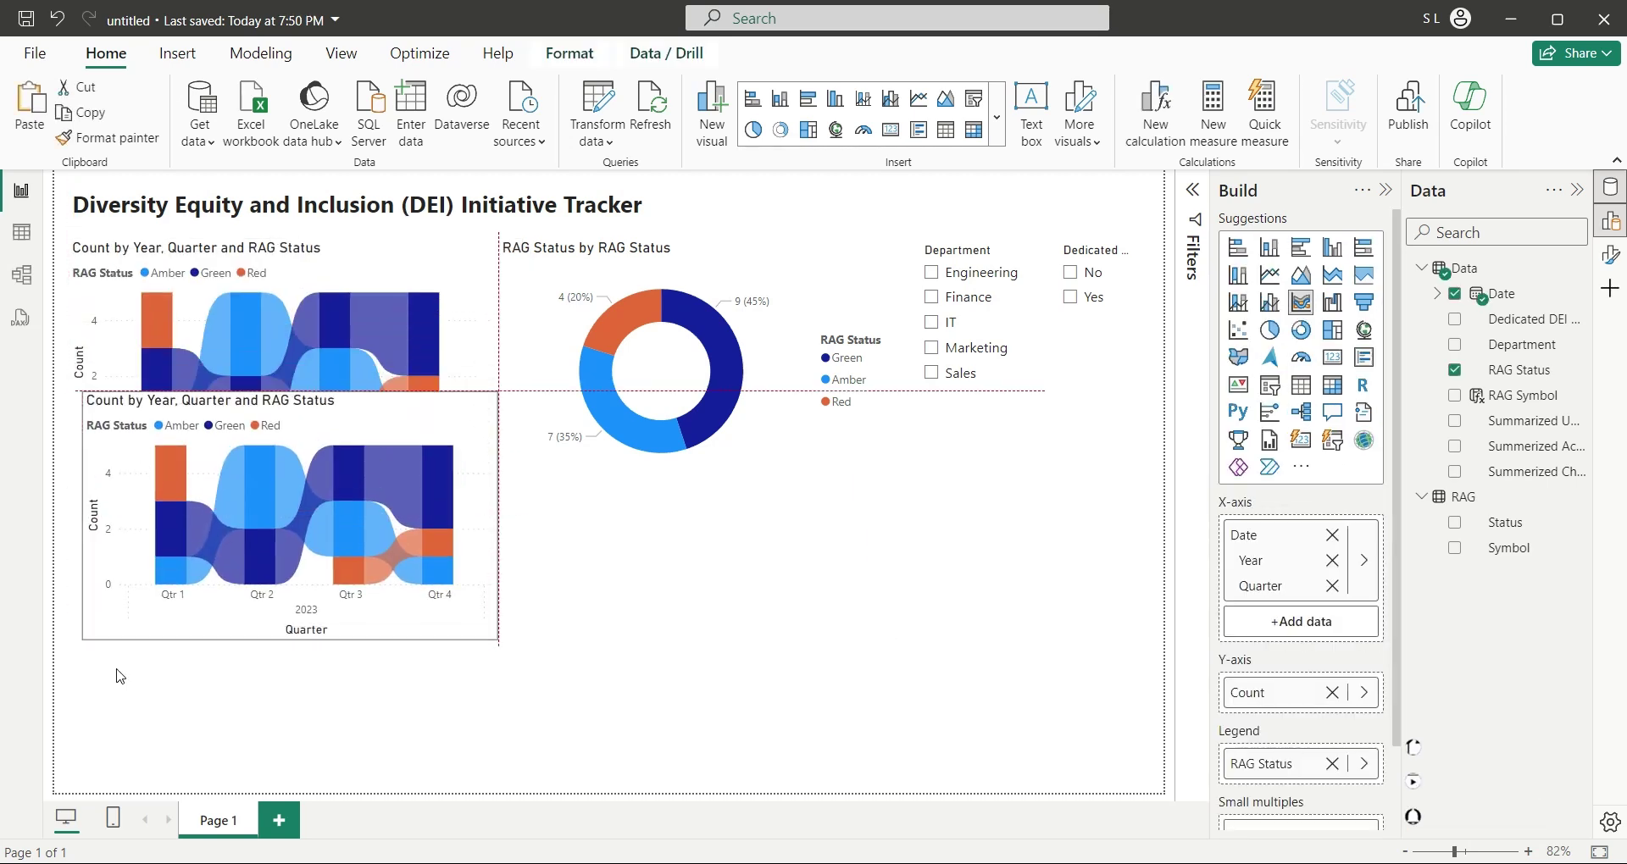
{"action": "left_click_drag", "start_coordinate": [284, 532], "coordinate": [284, 504]}
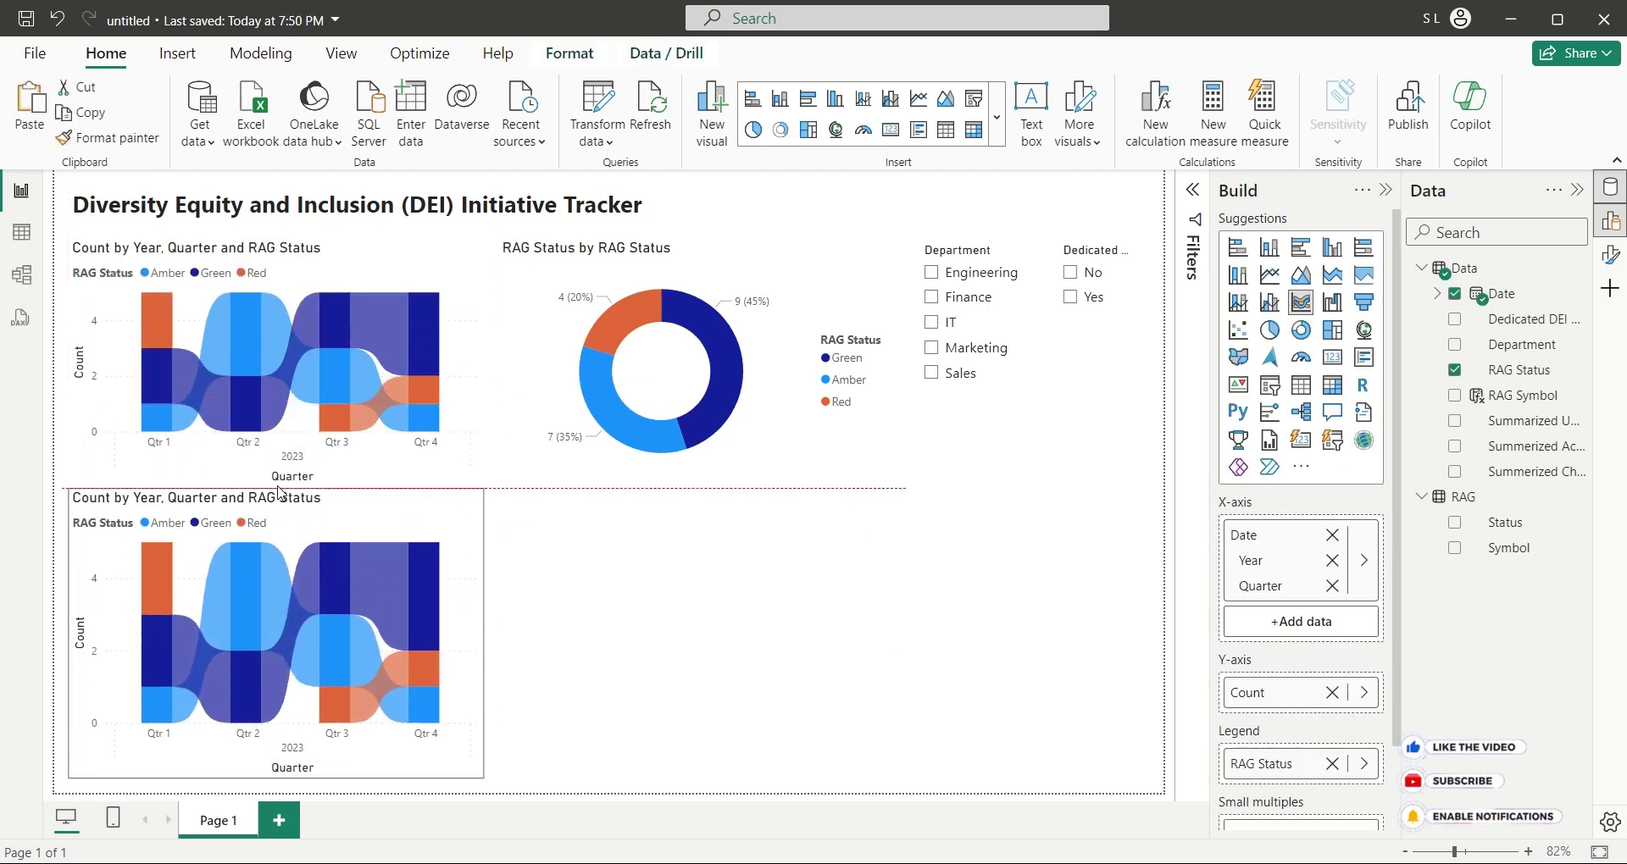
{"action": "left_click_drag", "start_coordinate": [485, 654], "coordinate": [623, 653]}
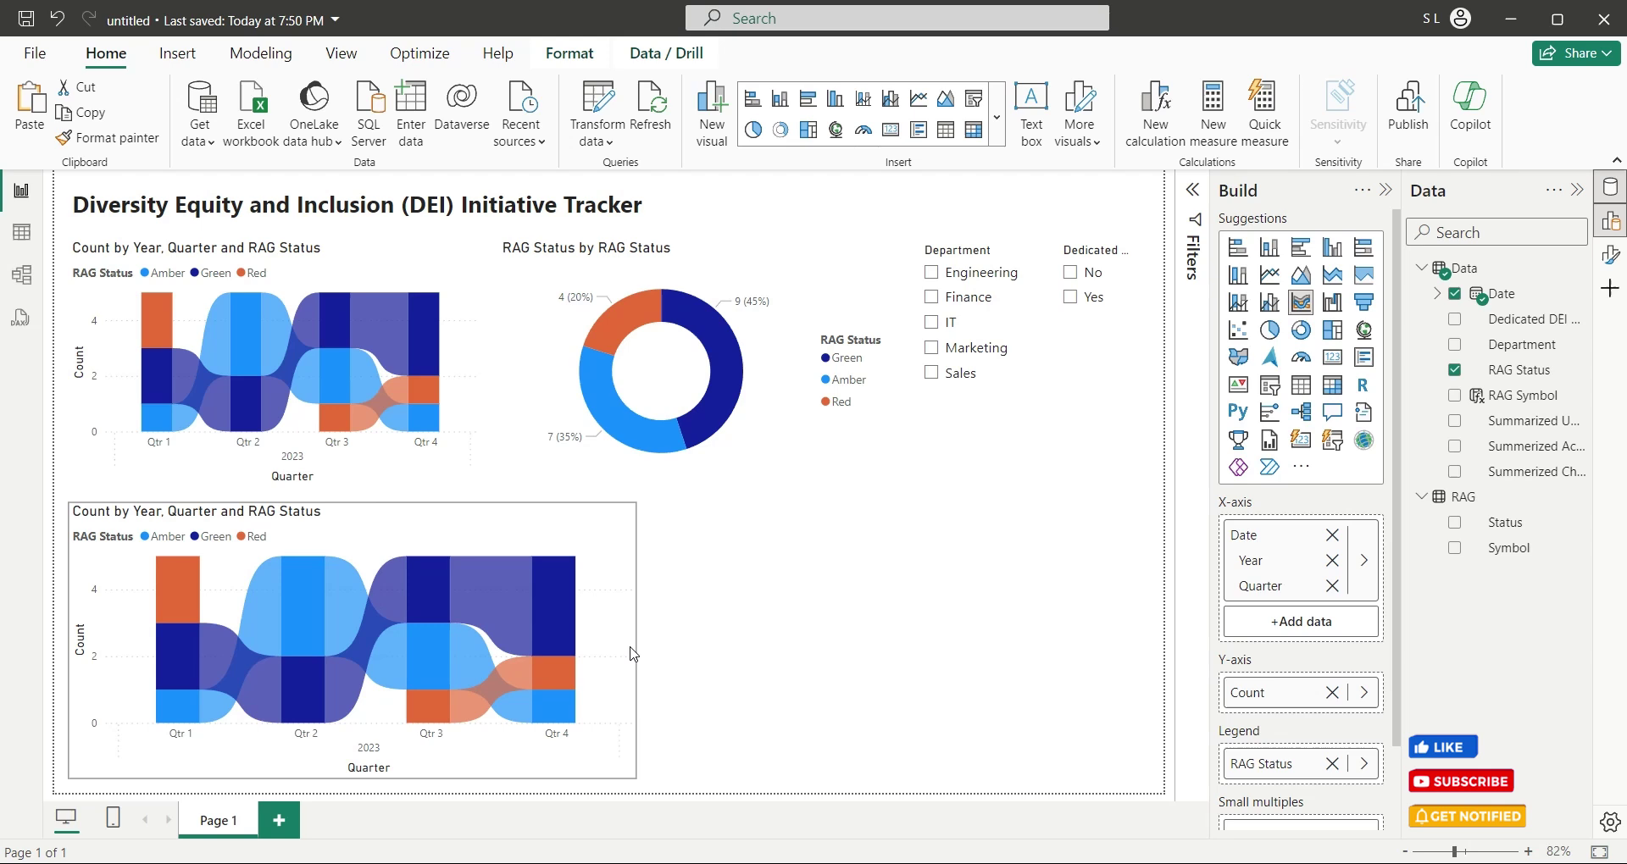
Change the duplicated ribbon chart beneath the original to a clustered column chart.
{"action": "left_click", "coordinate": [1237, 275]}
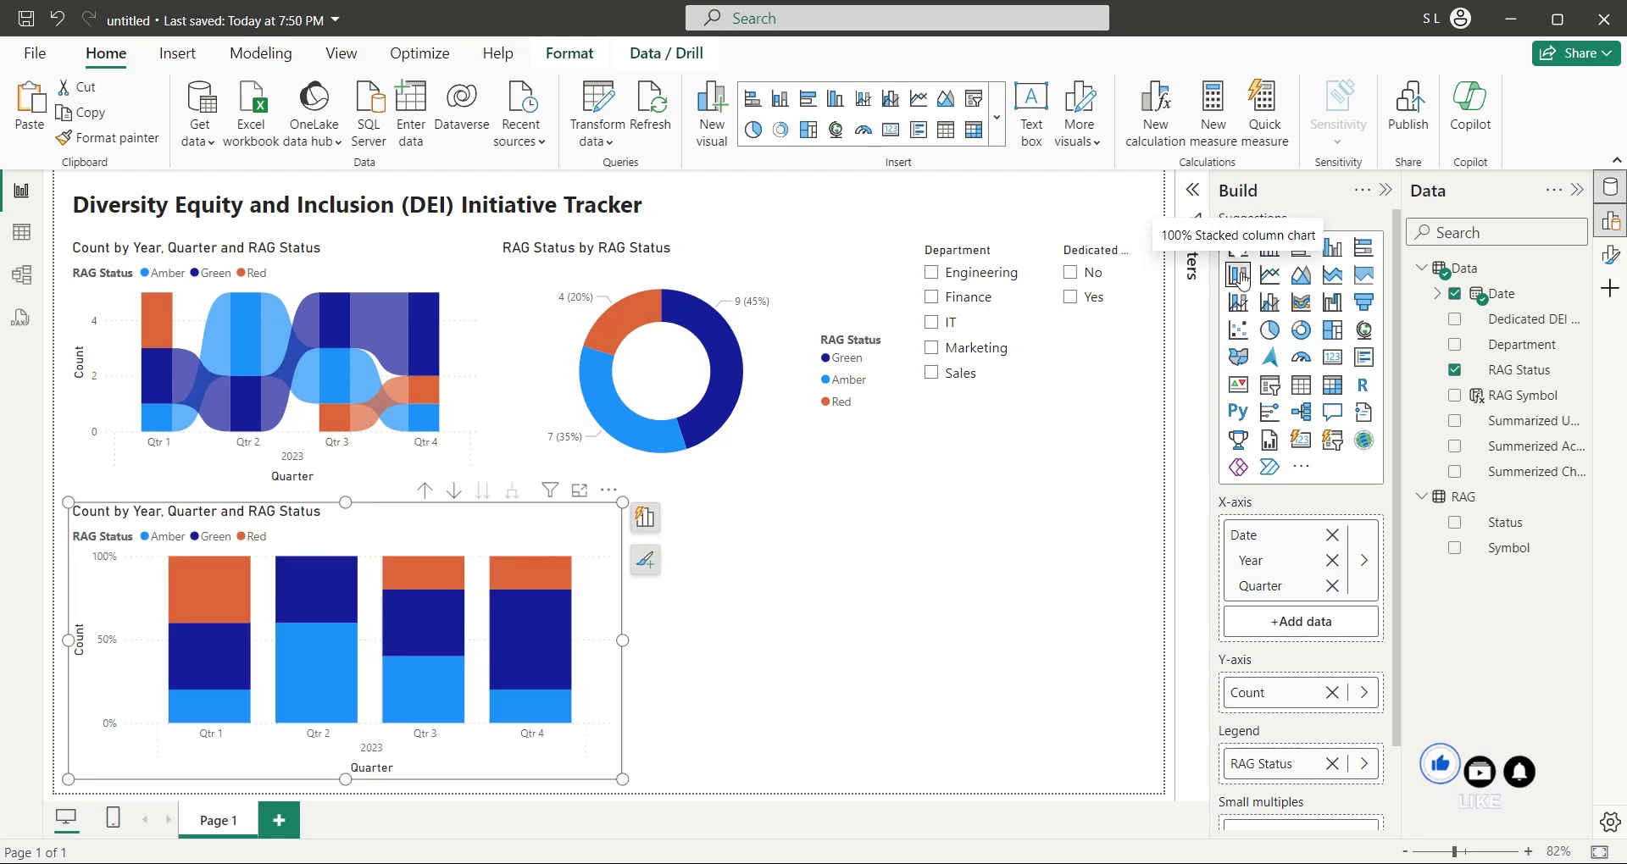
{"action": "left_click", "coordinate": [1270, 248]}
{"action": "left_click", "coordinate": [1332, 248]}
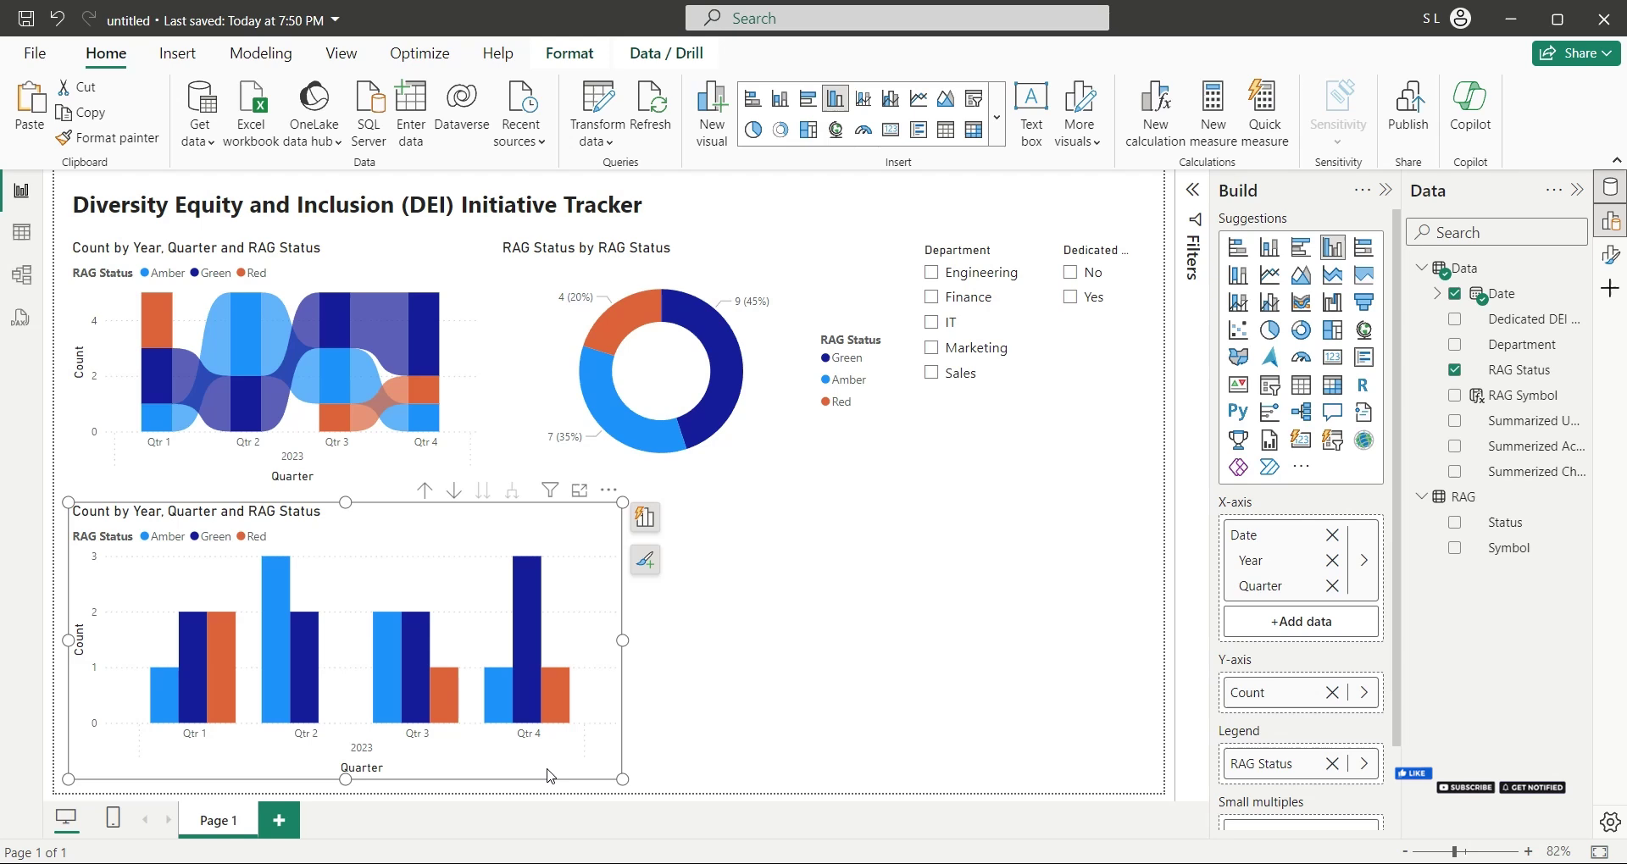
Duplicate the clustered column chart, place the copy beside it, and fit both charts side by side with a small gap.
{"action": "key", "text": "ctrl+c"}
{"action": "key", "text": "ctrl+v"}
{"action": "left_click_drag", "start_coordinate": [1018, 504], "coordinate": [1116, 534]}
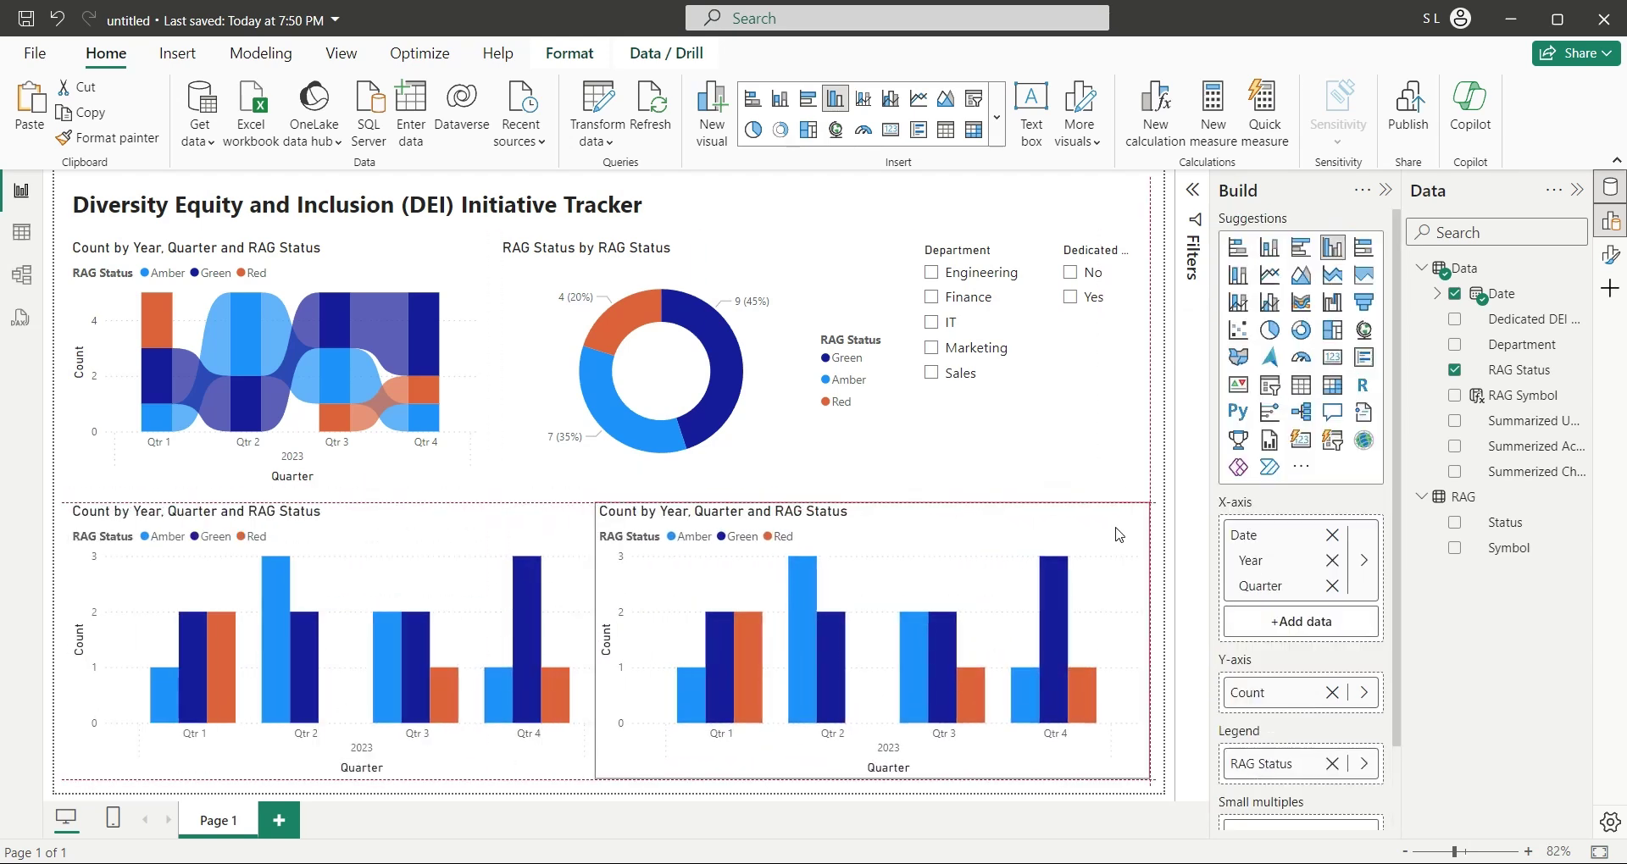
{"action": "mouse_move", "coordinate": [596, 641]}
{"action": "left_mouse_down"}
{"action": "mouse_move", "coordinate": [609, 640]}
{"action": "mouse_move", "coordinate": [595, 641]}
{"action": "left_mouse_up"}
{"action": "left_click", "coordinate": [576, 651]}
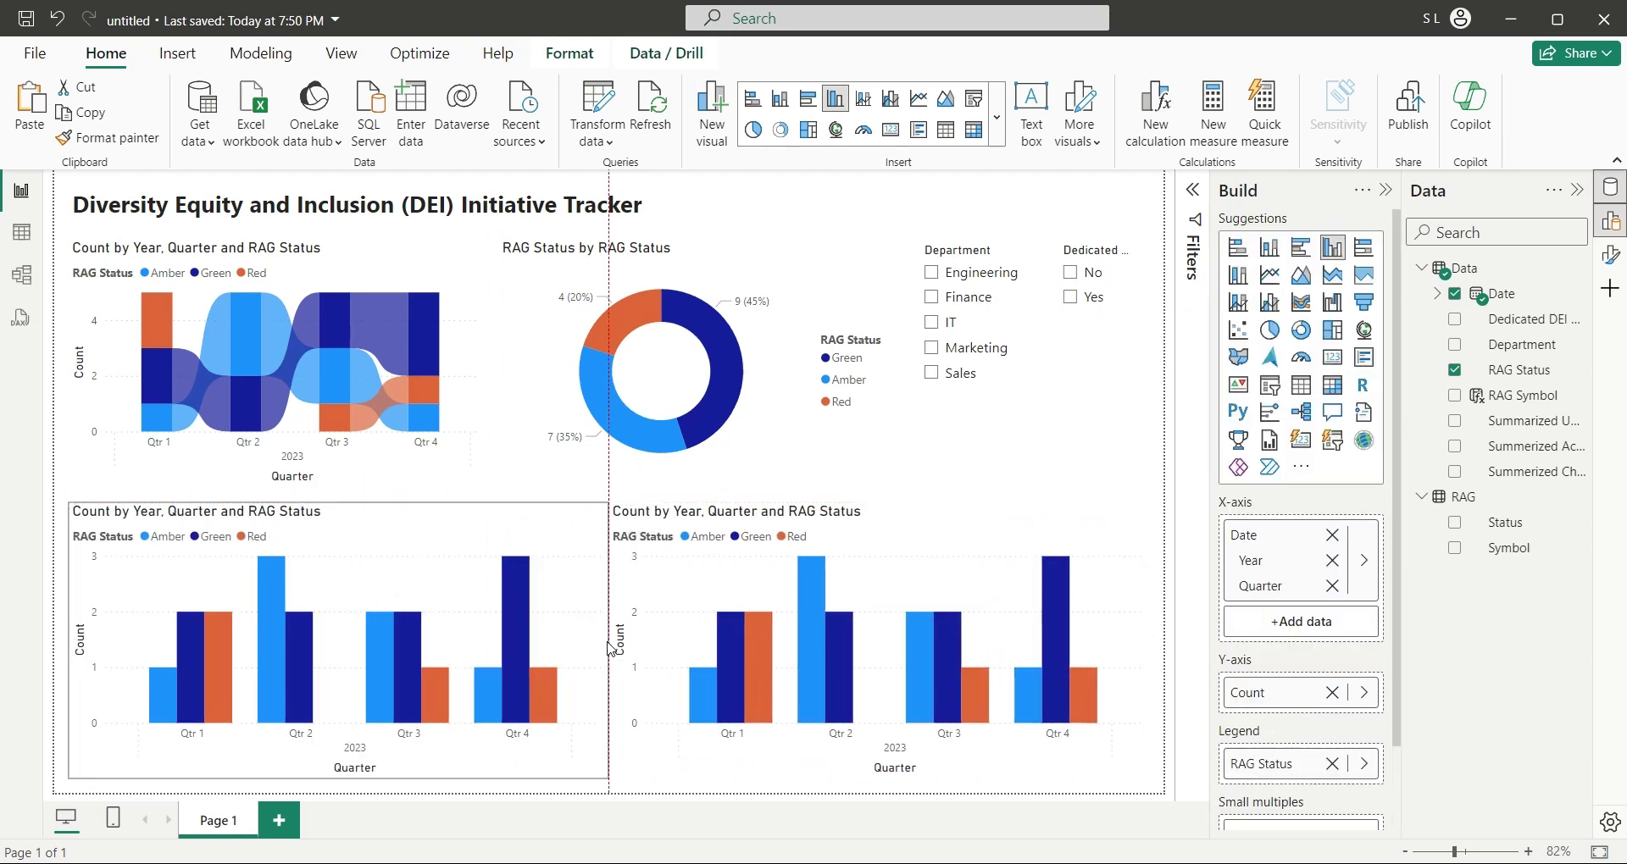
Change the copied column chart to a 100% stacked bar chart and replace Date with Department on its Y-axis.
{"action": "left_click", "coordinate": [652, 637]}
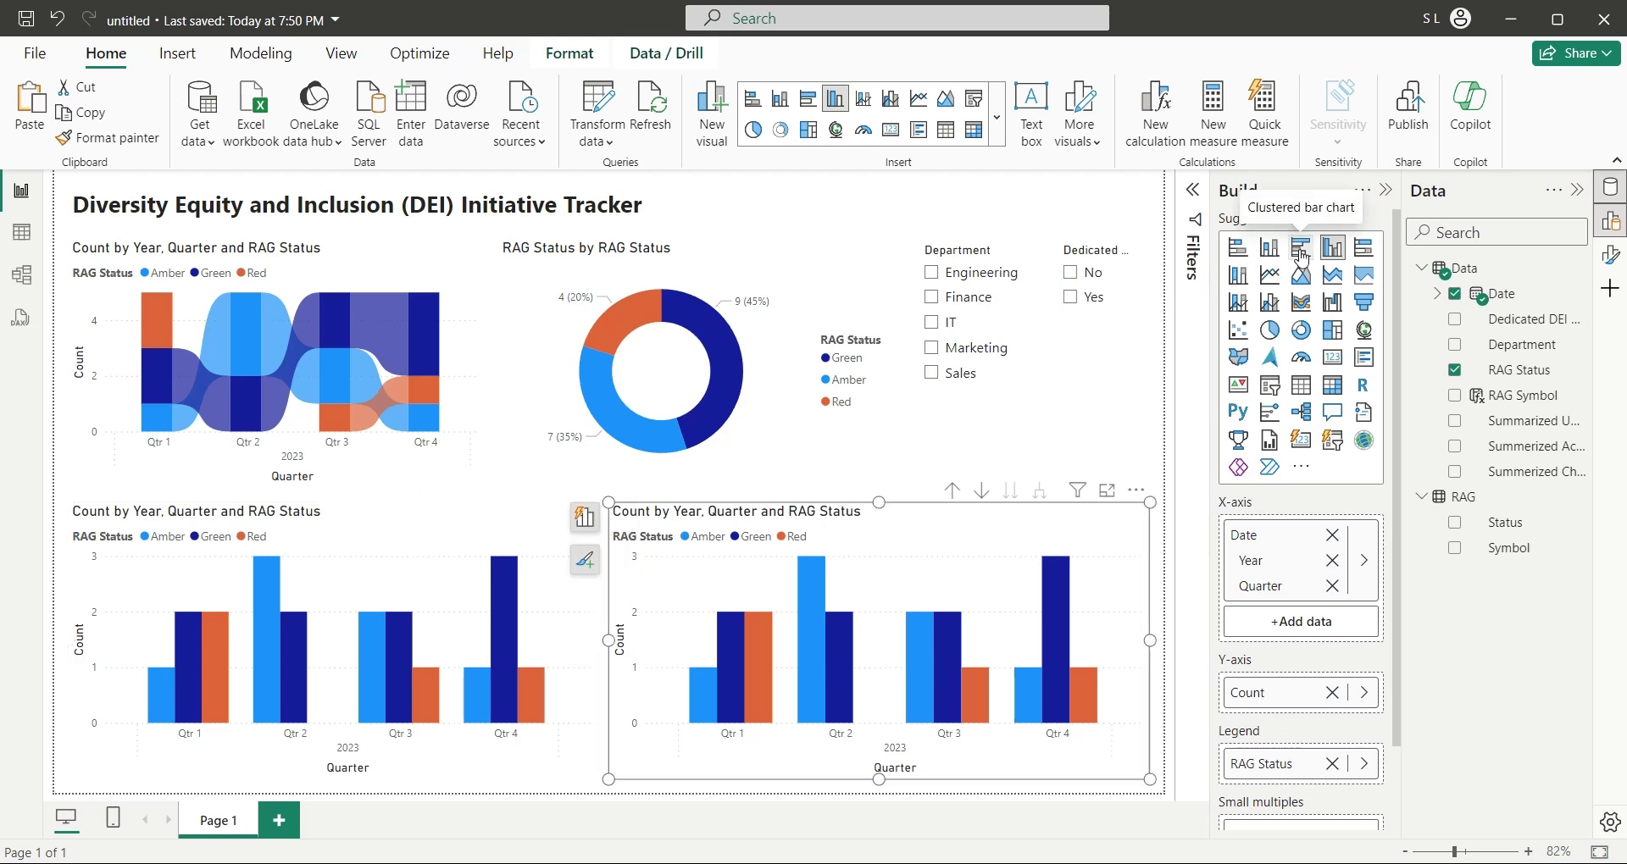
{"action": "left_click", "coordinate": [1368, 250]}
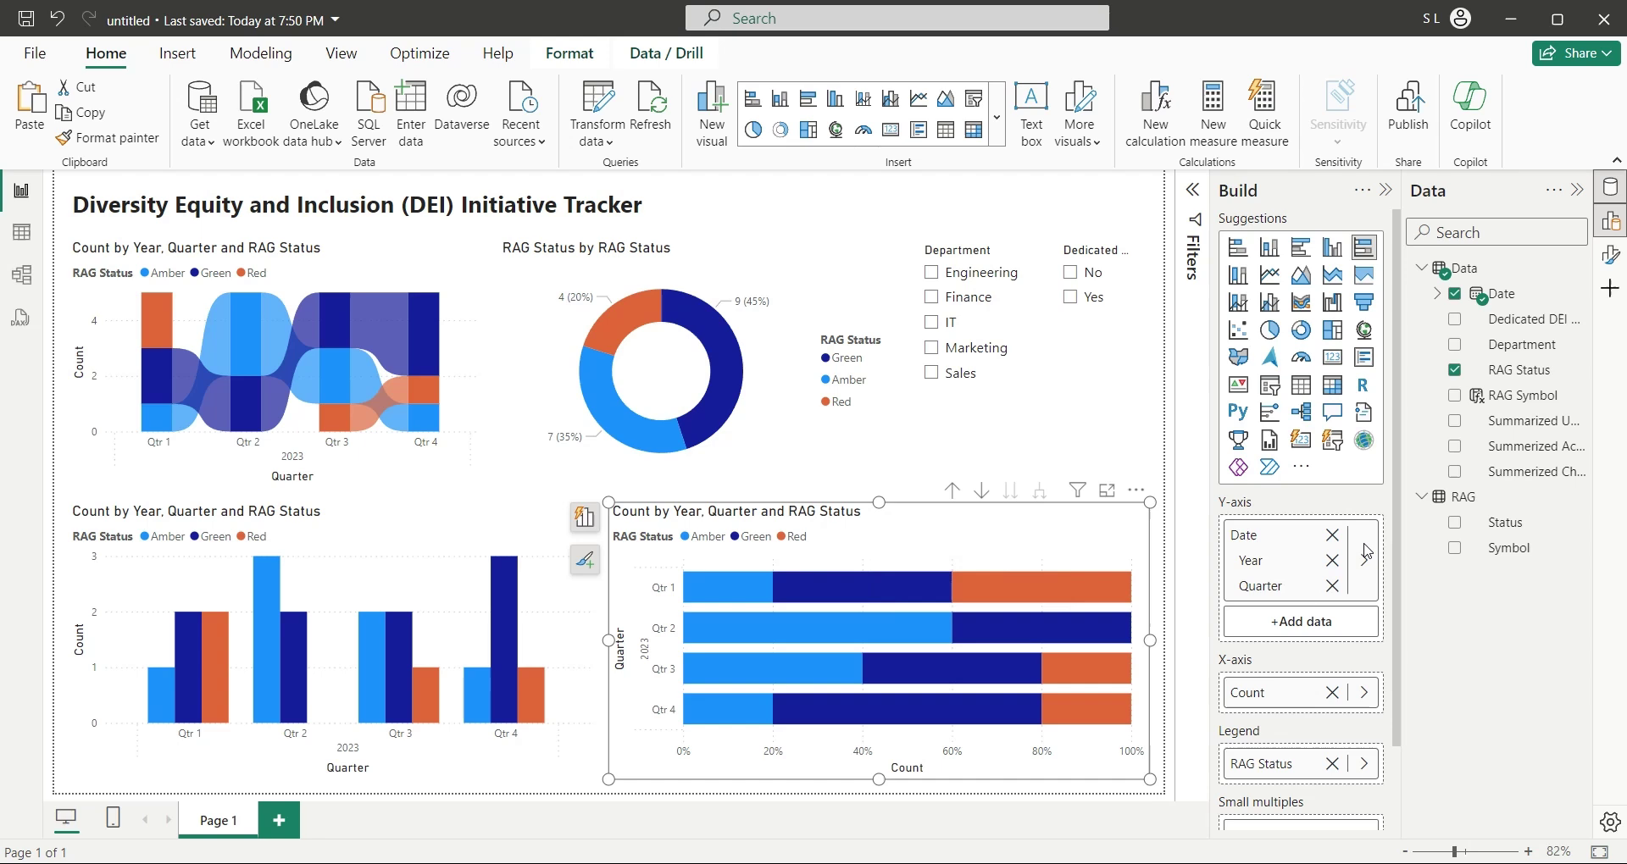
{"action": "left_click", "coordinate": [1332, 536]}
{"action": "left_click_drag", "start_coordinate": [1557, 350], "coordinate": [1359, 514]}
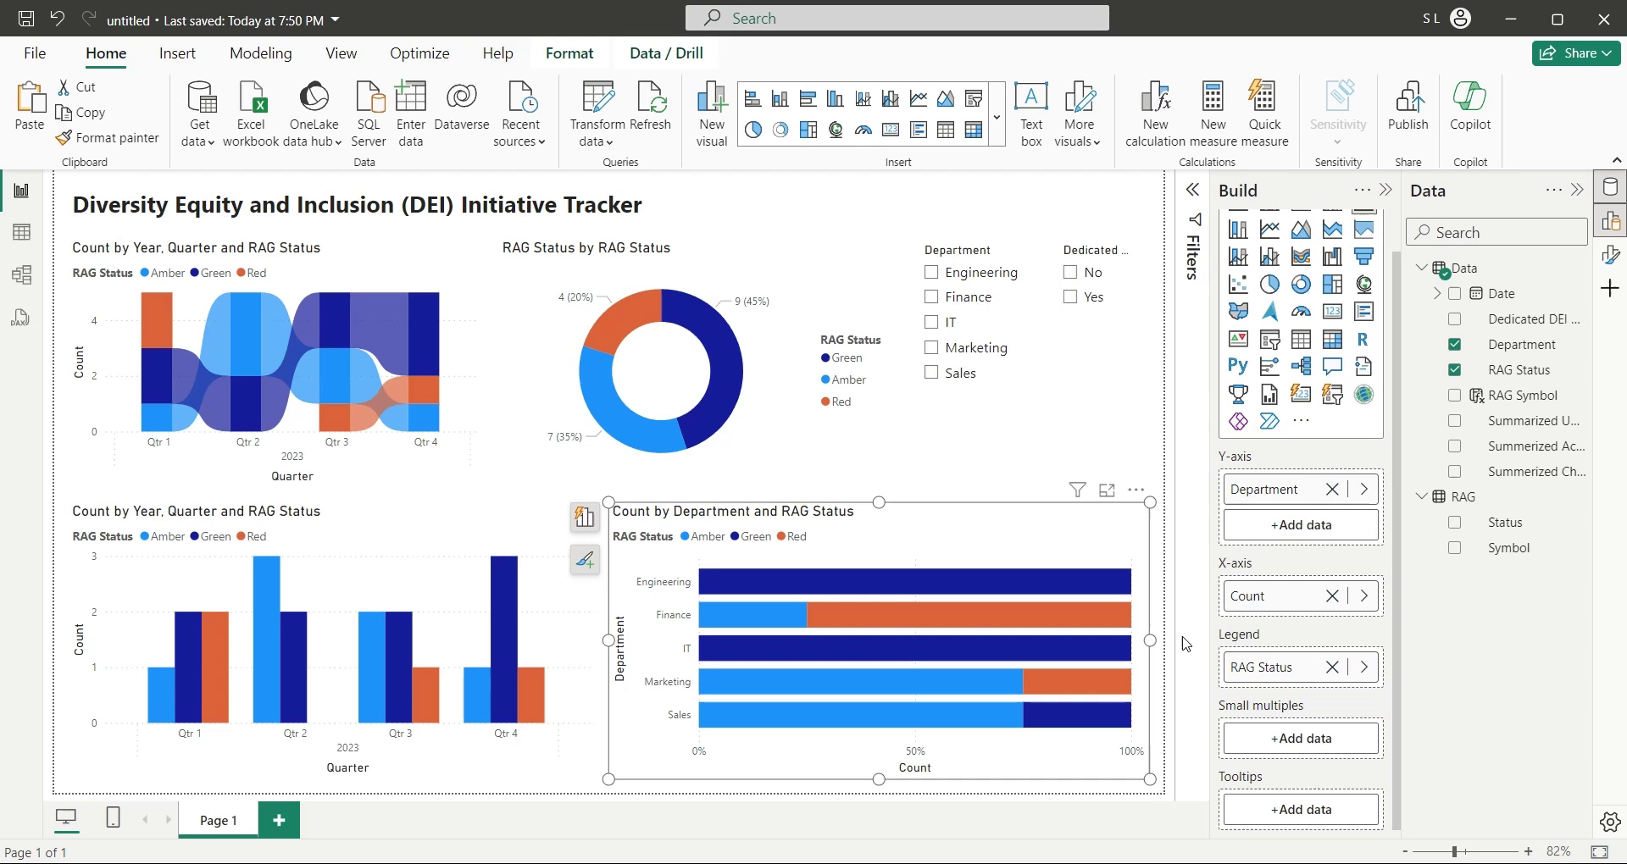
Insert a table visual below the slicers with RAG Symbol and RAG Status as its columns.
{"action": "left_click", "coordinate": [1101, 441]}
{"action": "left_click", "coordinate": [1318, 356]}
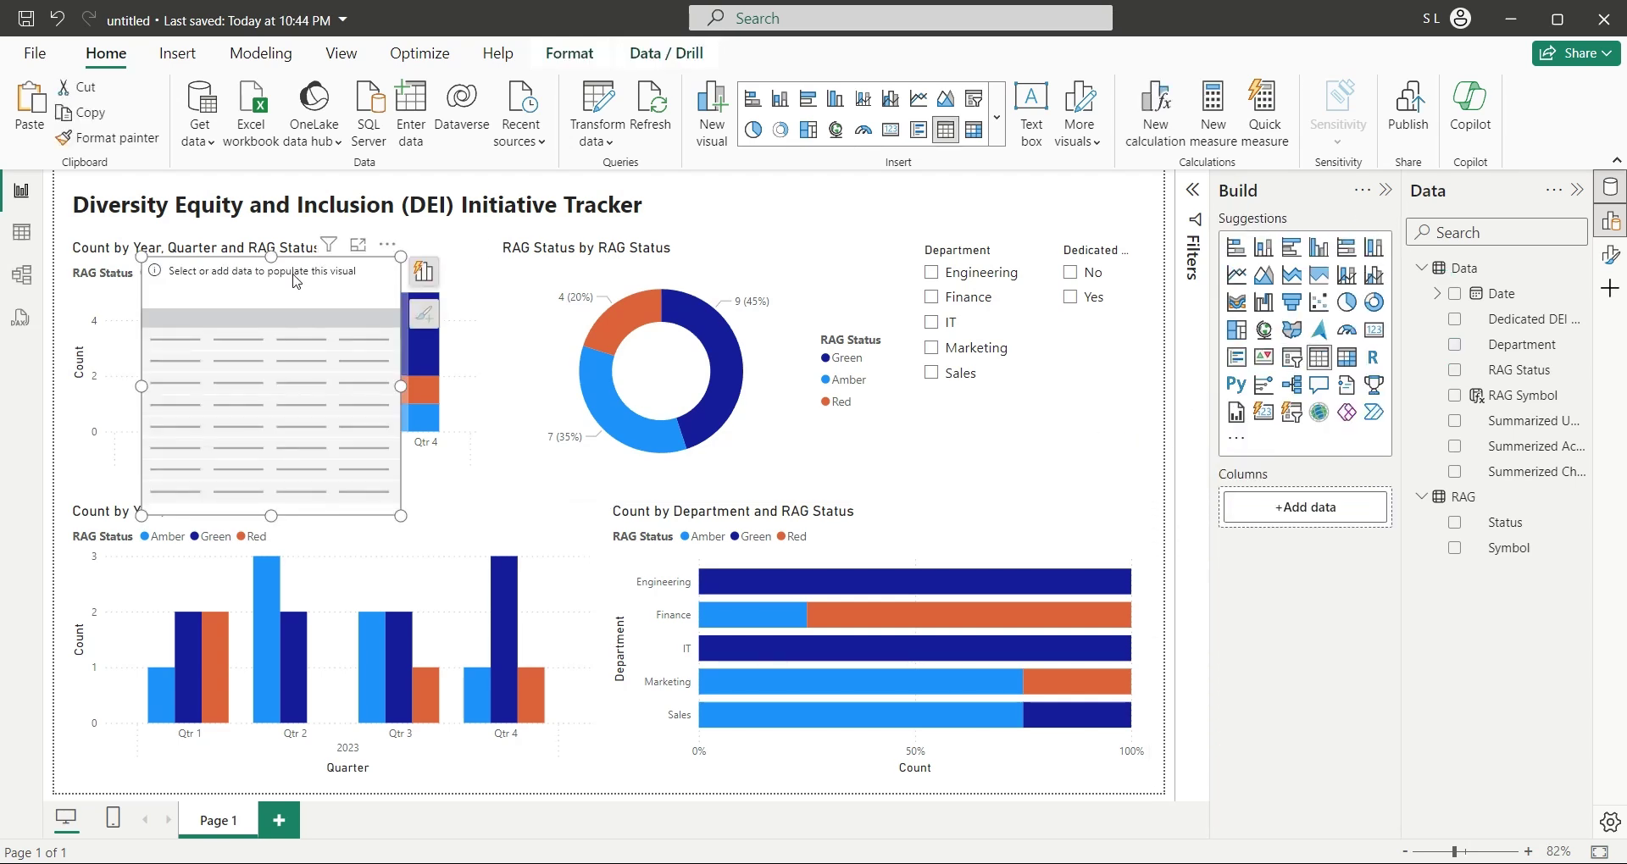
{"action": "left_click_drag", "start_coordinate": [295, 281], "coordinate": [1054, 428]}
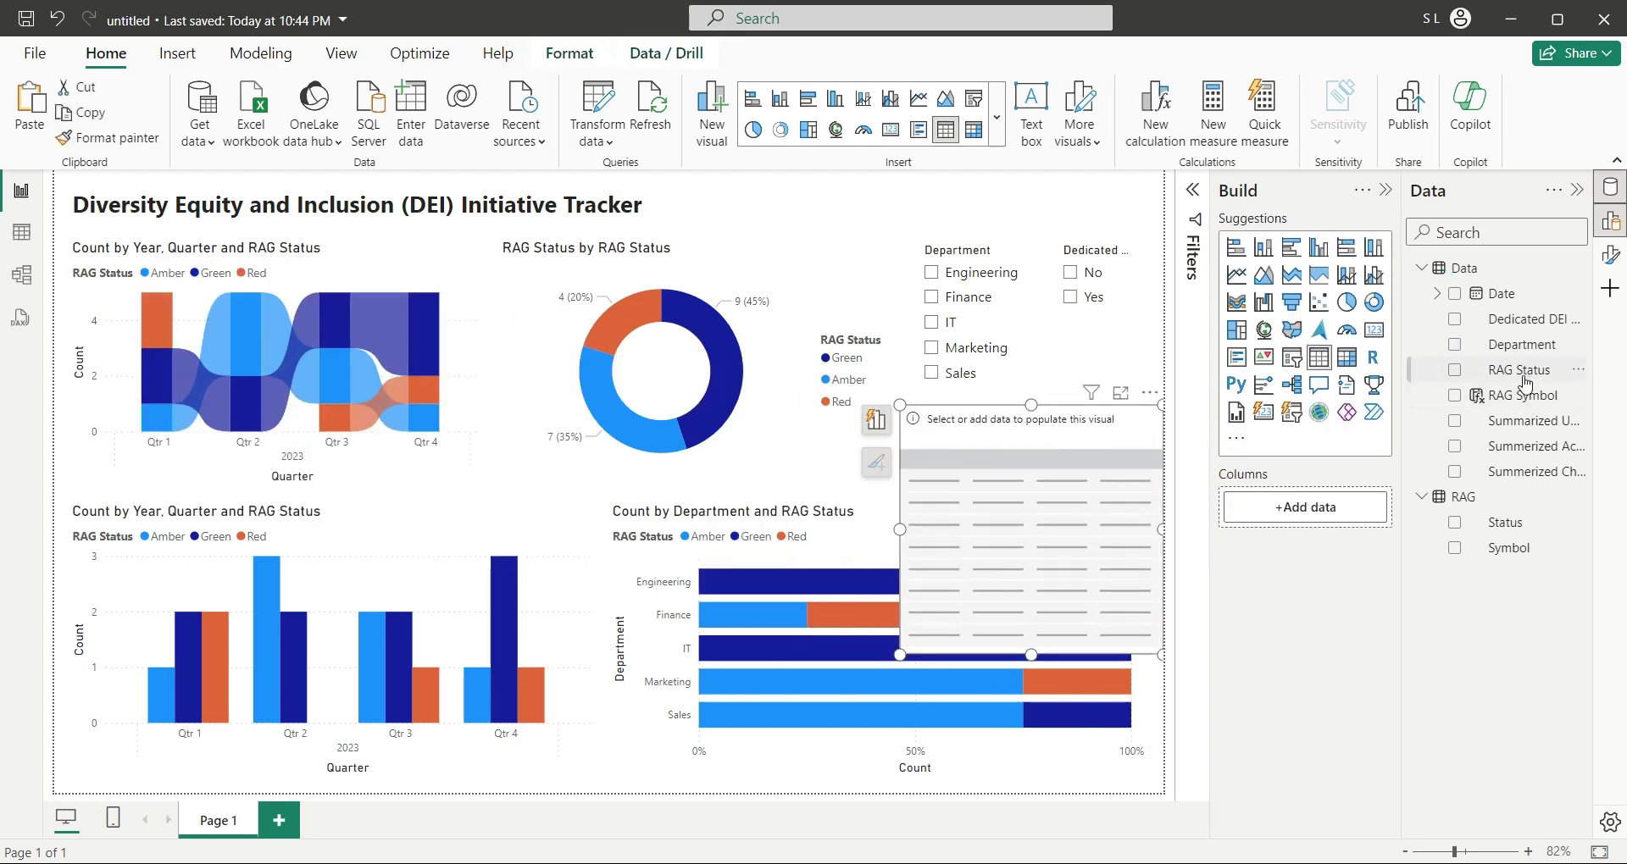
{"action": "left_click_drag", "start_coordinate": [1372, 471], "coordinate": [1347, 506]}
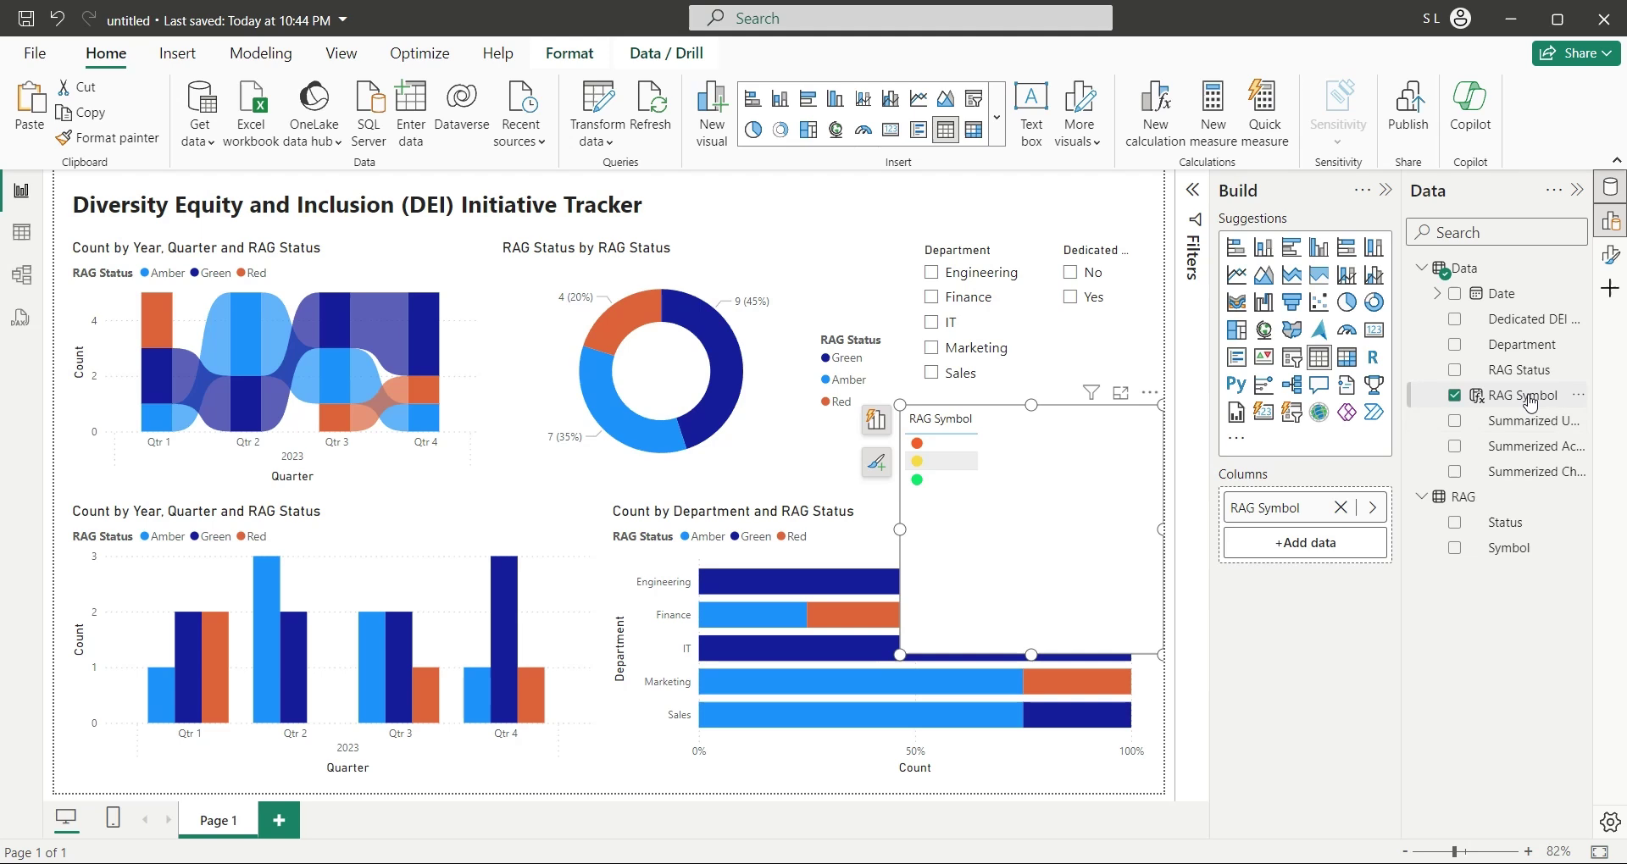
{"action": "left_click_drag", "start_coordinate": [1516, 383], "coordinate": [1358, 555]}
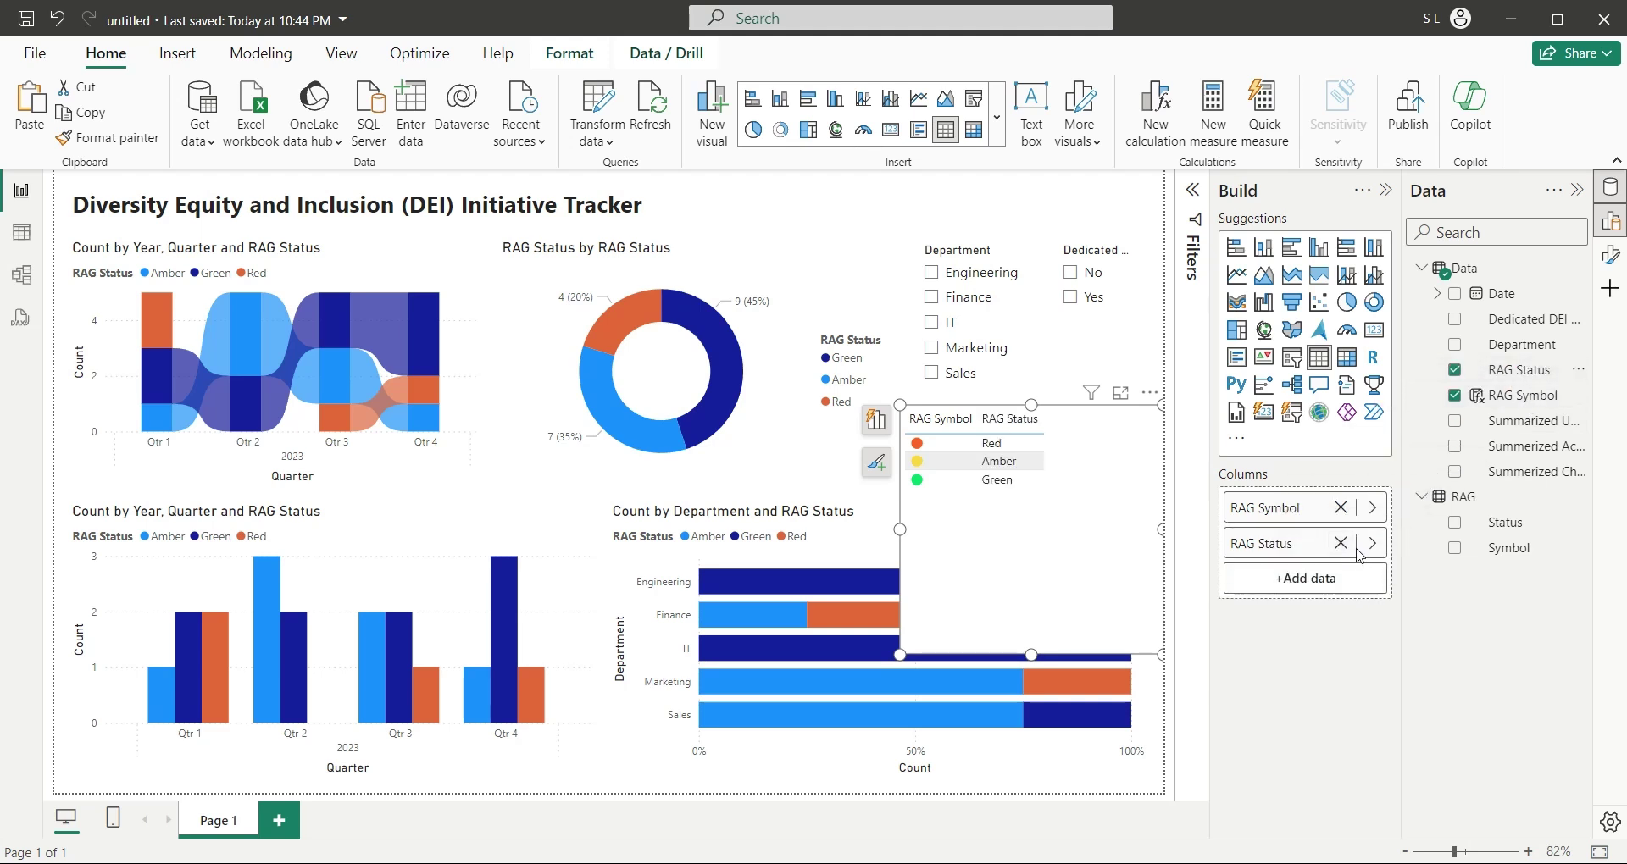
Add RAG Status to the table a second time, summarize it as a count, and rename it Count.
{"action": "left_click_drag", "start_coordinate": [1543, 377], "coordinate": [1349, 593]}
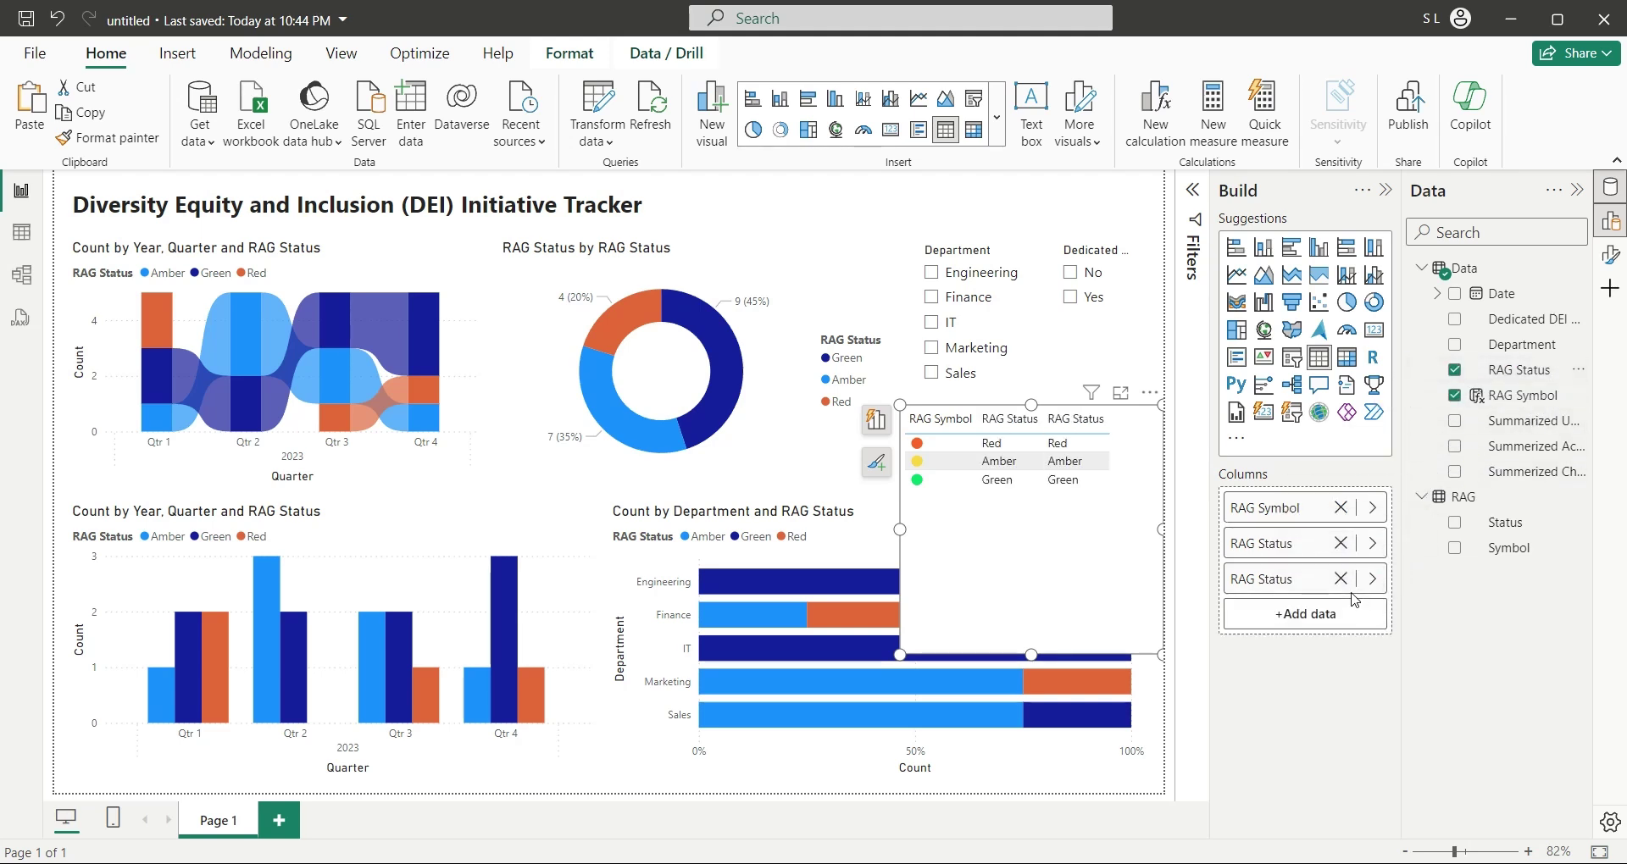
{"action": "left_click", "coordinate": [1371, 579]}
{"action": "left_click", "coordinate": [1436, 637]}
{"action": "left_click", "coordinate": [1436, 803]}
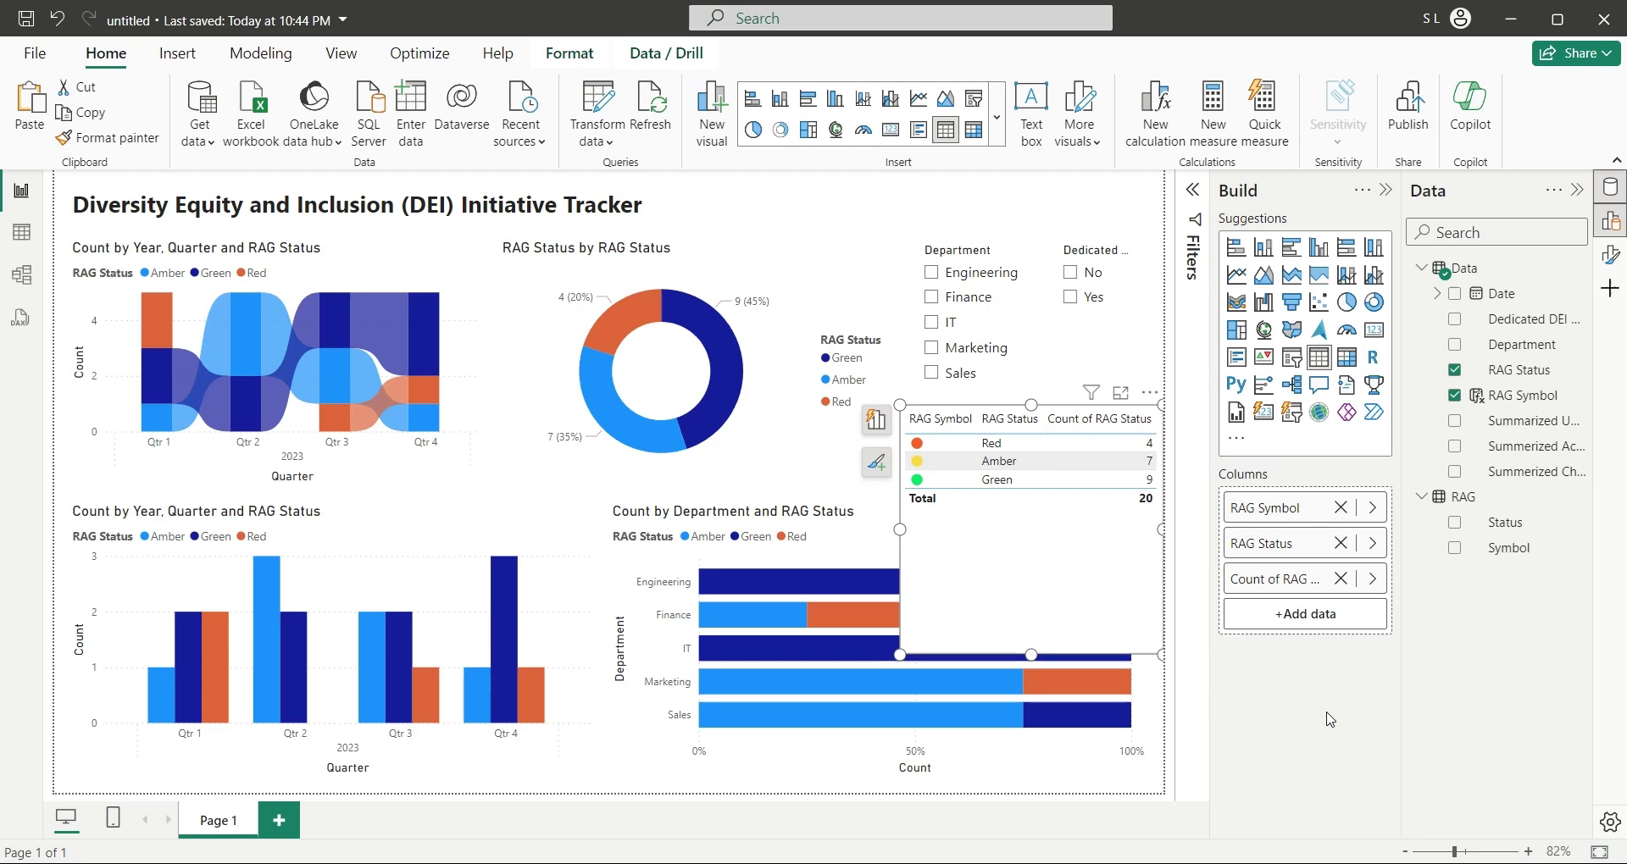
{"action": "double_click", "coordinate": [1265, 578]}
{"action": "type", "text": "Count"}
{"action": "key", "text": "Return"}
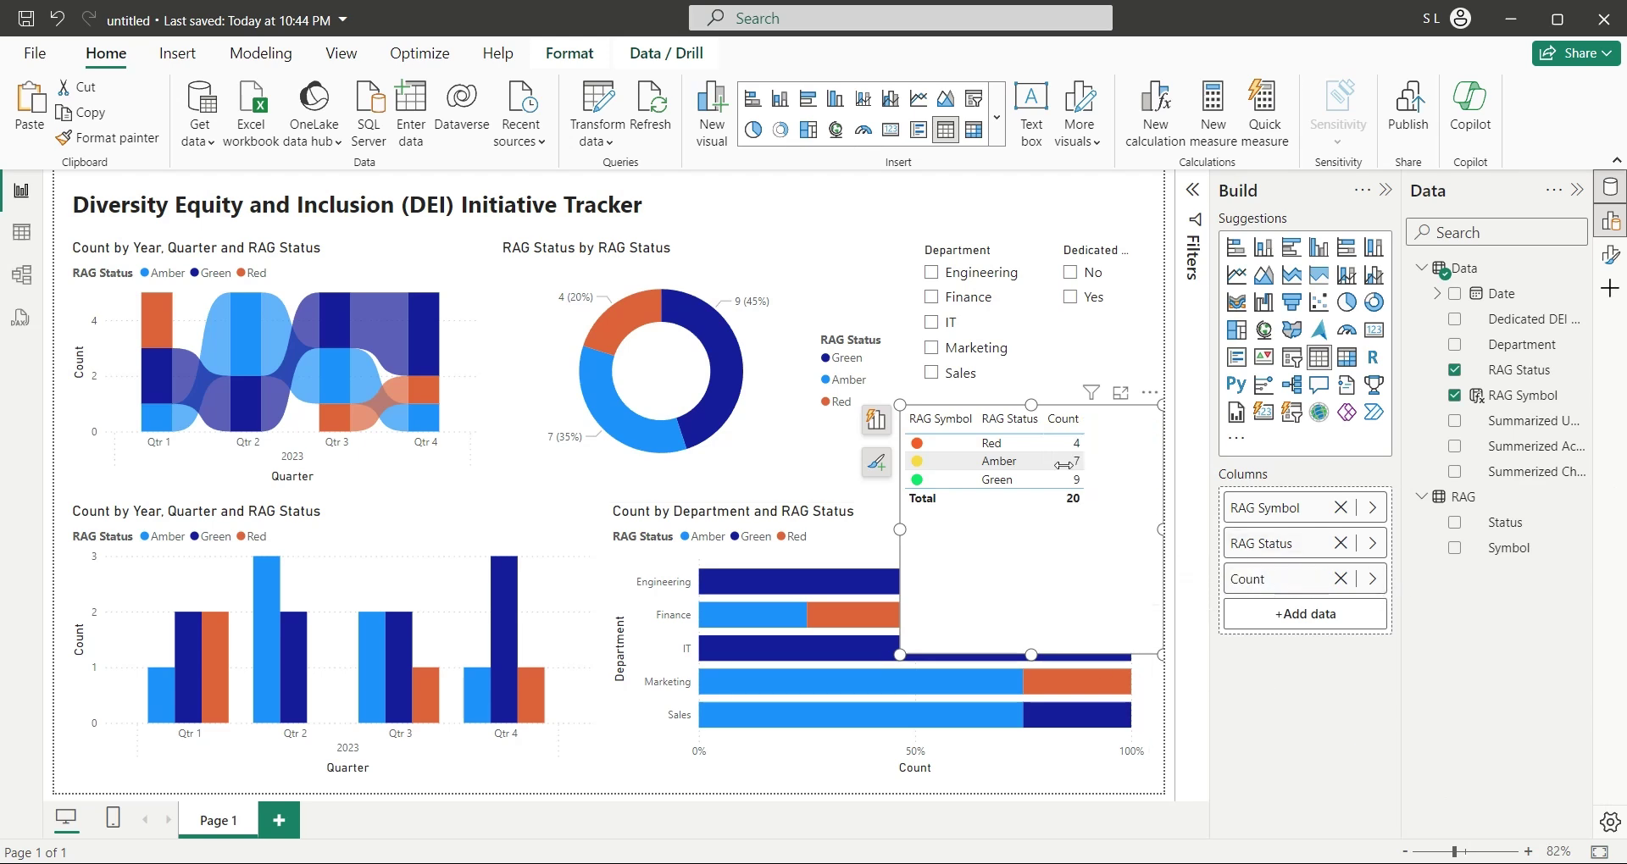
Shrink the table to fit its rows beneath the slicers and widen its RAG Status column.
{"action": "left_click_drag", "start_coordinate": [900, 529], "coordinate": [915, 535]}
{"action": "left_click_drag", "start_coordinate": [1037, 654], "coordinate": [1038, 515]}
{"action": "left_click_drag", "start_coordinate": [1161, 460], "coordinate": [1115, 465]}
{"action": "left_click_drag", "start_coordinate": [1057, 416], "coordinate": [1099, 416]}
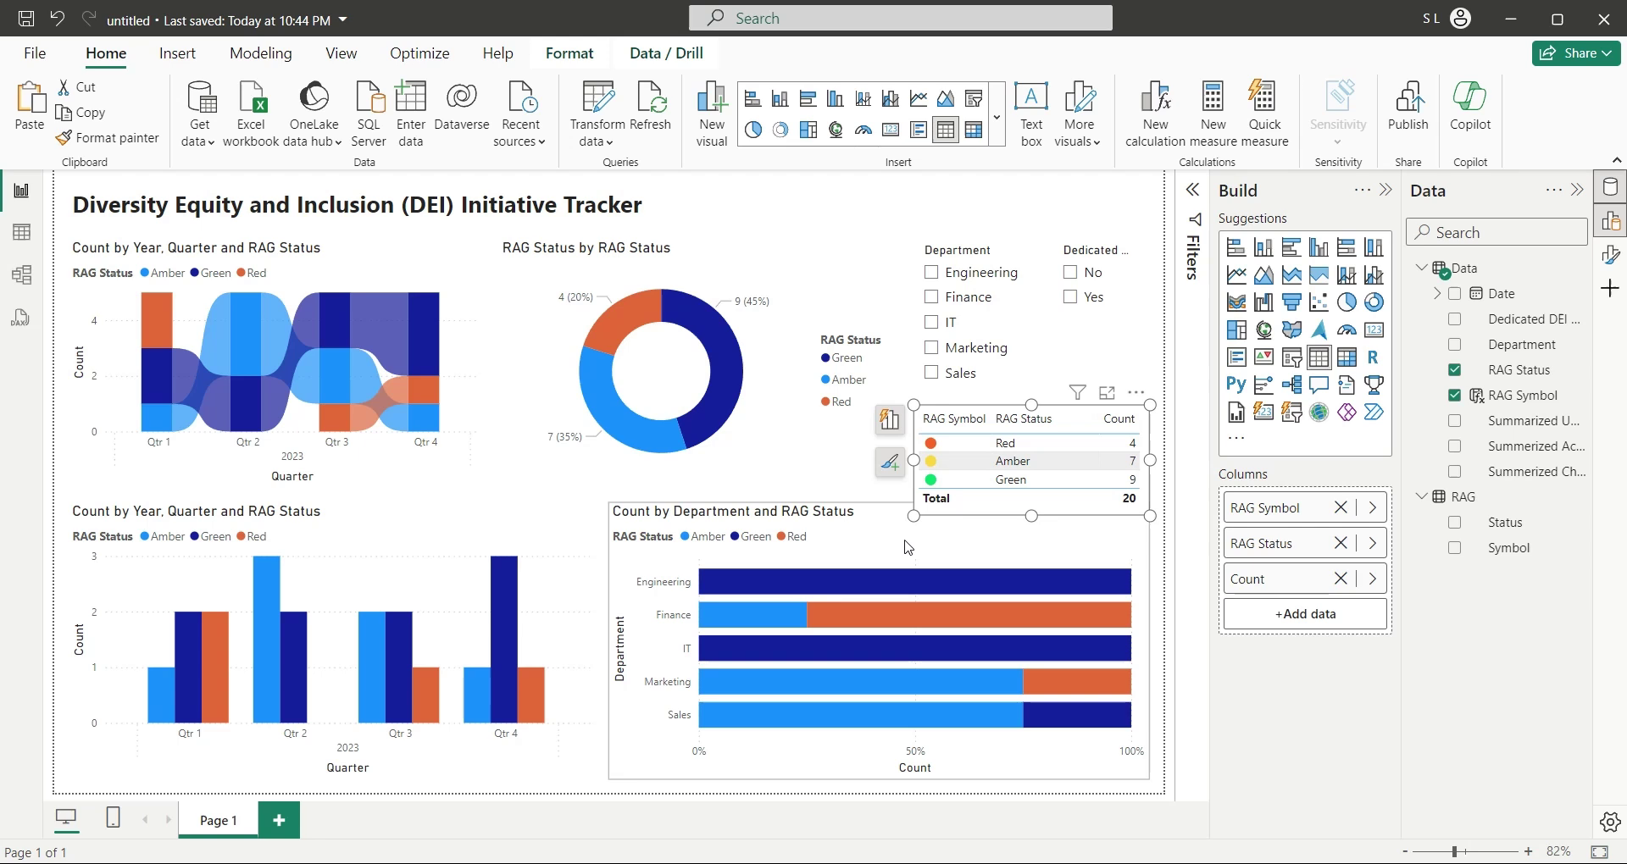
Lower the upper edges of the stacked bar chart and the clustered column chart to clear space above them.
{"action": "left_click", "coordinate": [908, 545]}
{"action": "left_click_drag", "start_coordinate": [878, 502], "coordinate": [877, 529]}
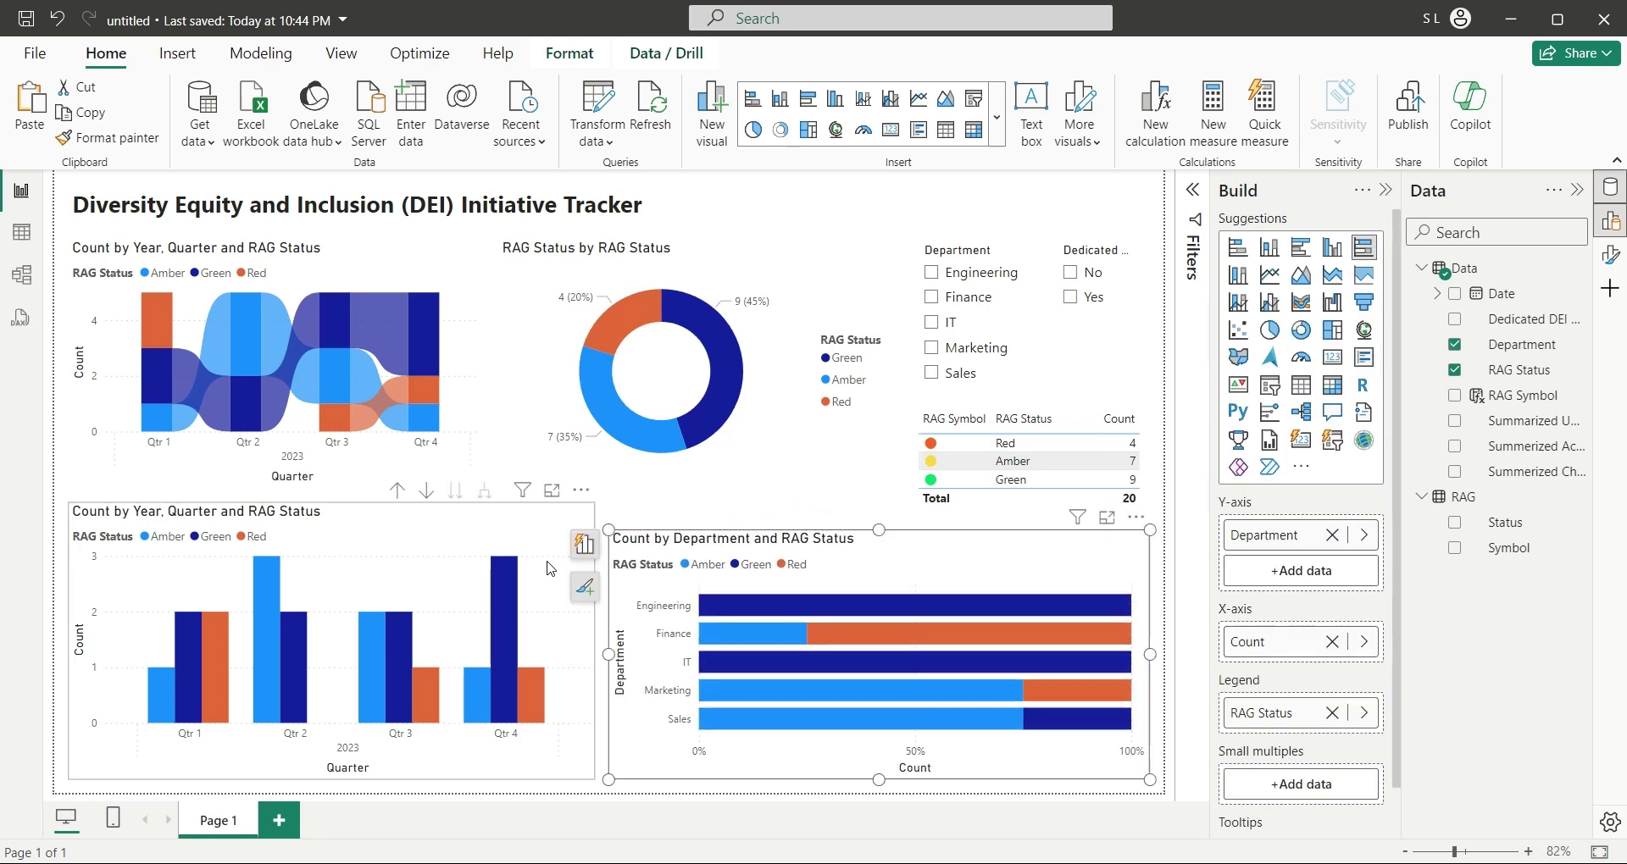
{"action": "left_click", "coordinate": [342, 513]}
{"action": "left_click_drag", "start_coordinate": [331, 502], "coordinate": [332, 530]}
Extend the donut chart and the ribbon chart downward to align with the table's lower edge.
{"action": "left_click", "coordinate": [701, 491]}
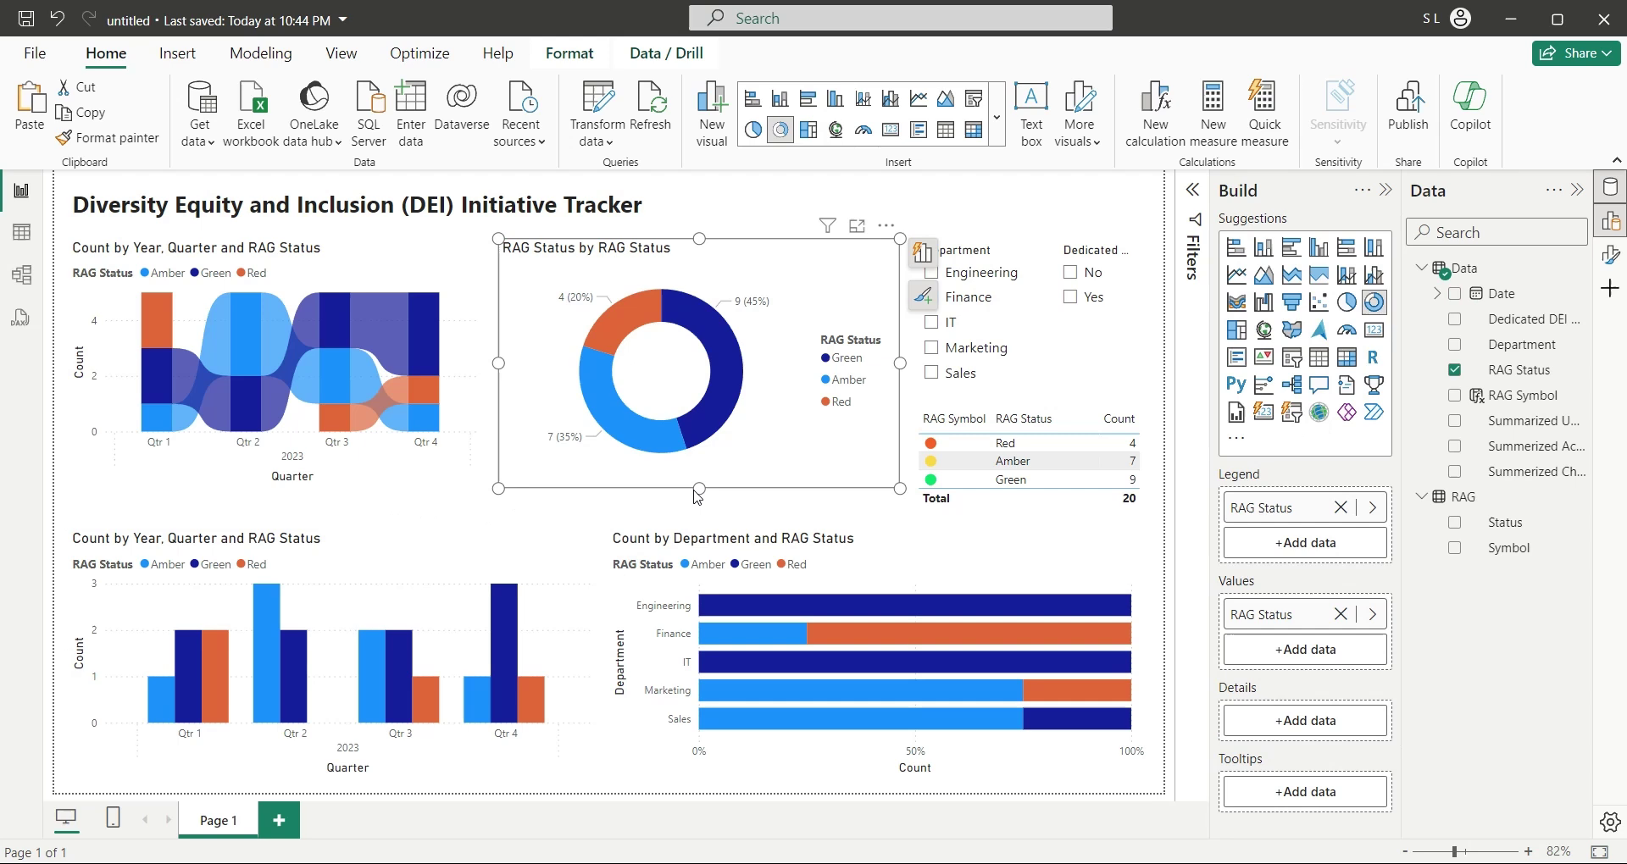
{"action": "left_click_drag", "start_coordinate": [700, 491], "coordinate": [680, 522]}
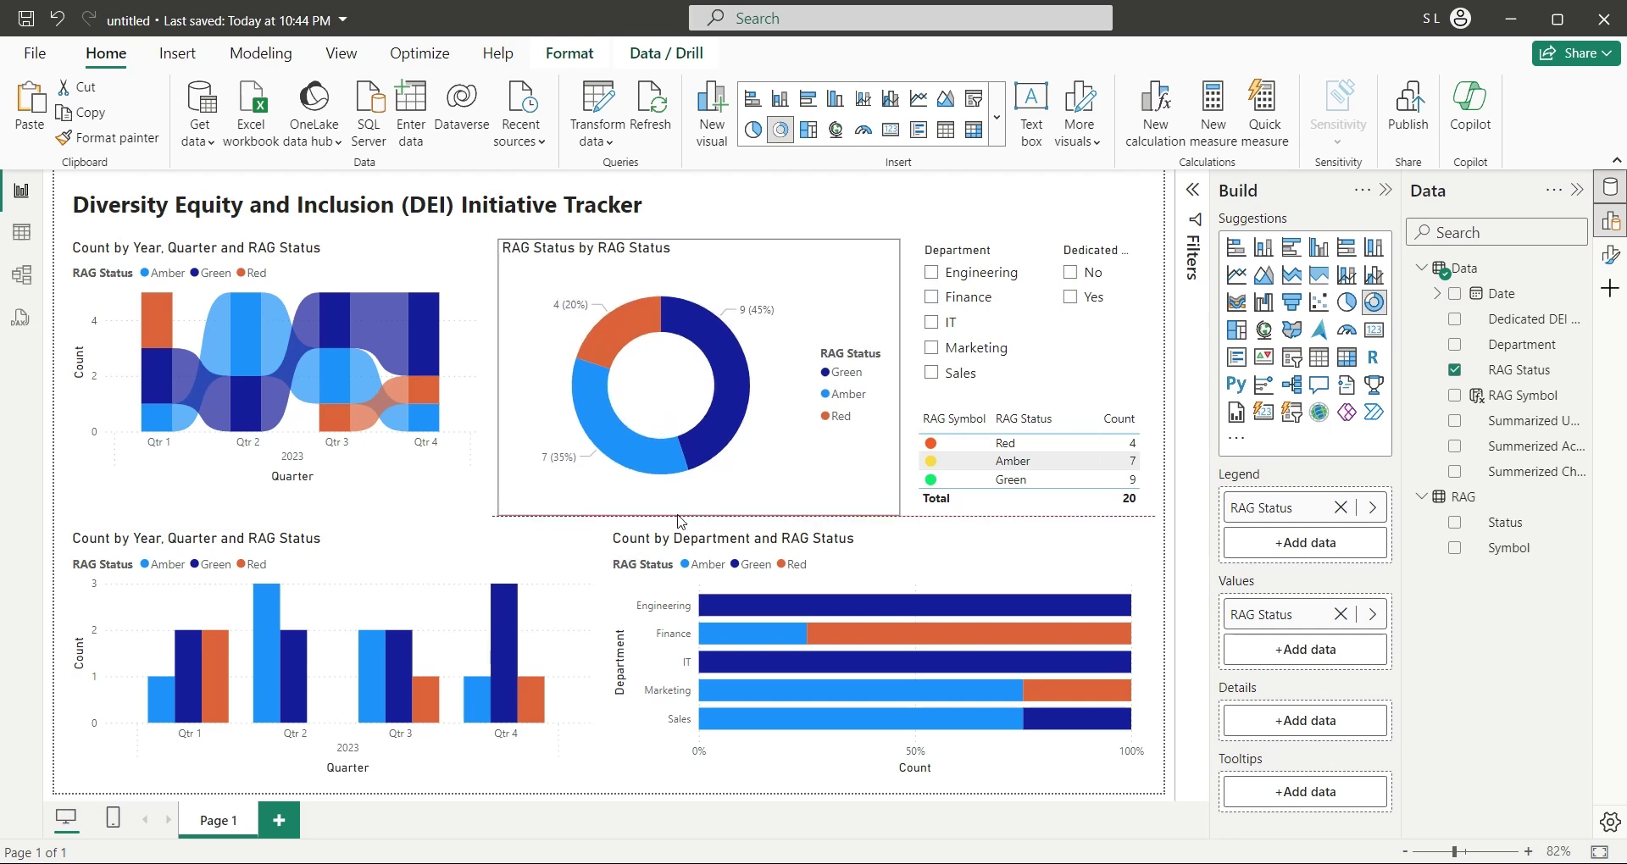
{"action": "left_click", "coordinate": [275, 483]}
{"action": "left_click_drag", "start_coordinate": [275, 488], "coordinate": [276, 515]}
{"action": "left_click", "coordinate": [1164, 645]}
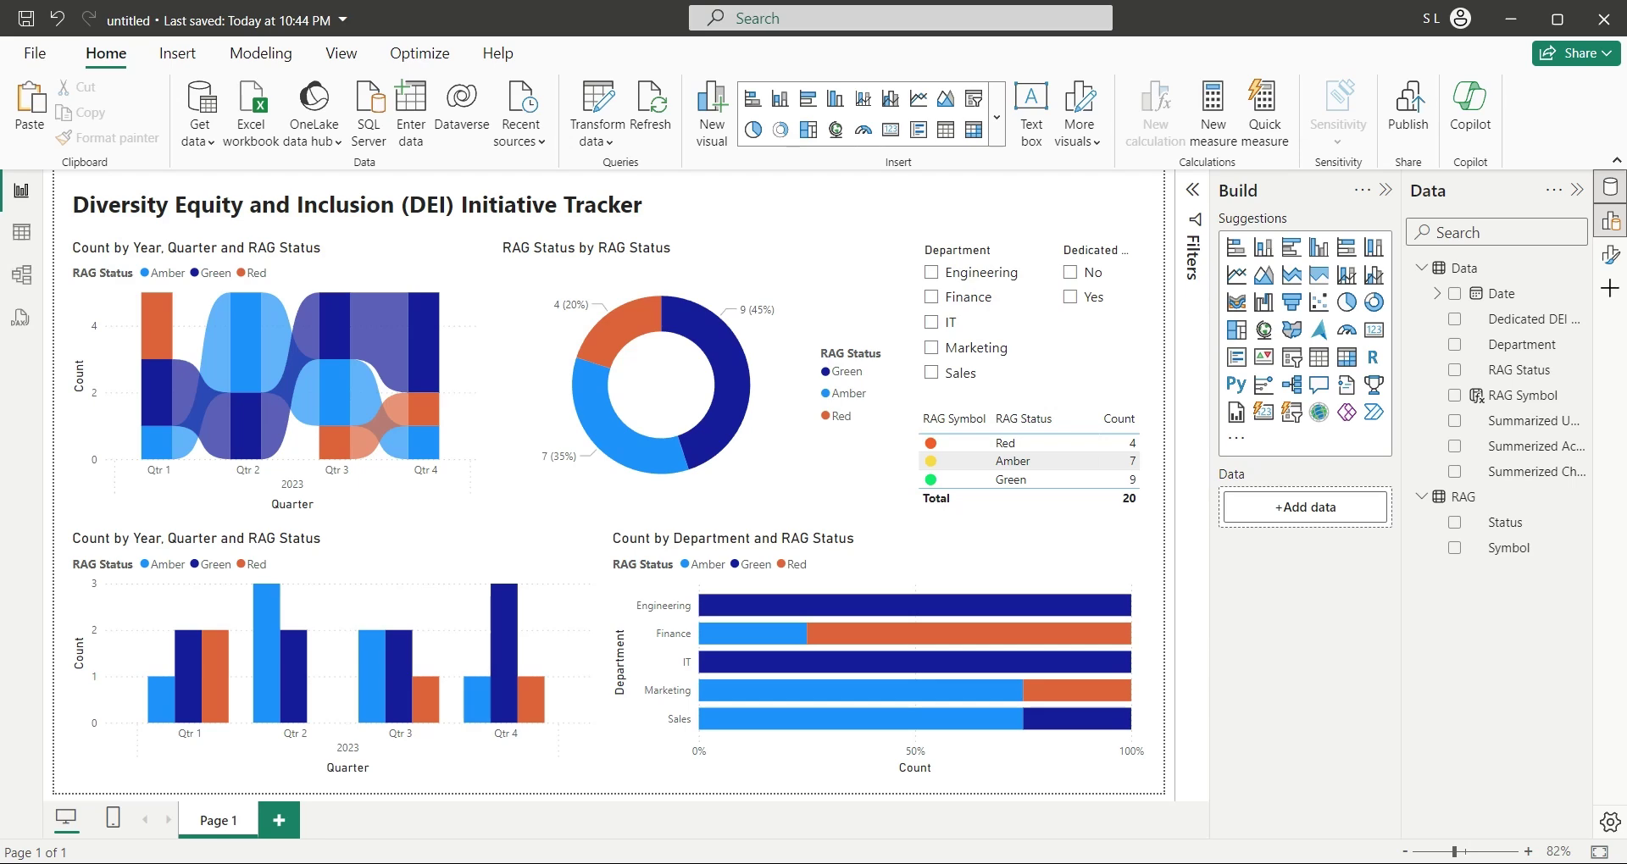
Open the customization of the current report theme and set theme Color 1 to dark yellow.
{"action": "left_click", "coordinate": [341, 53]}
{"action": "left_click", "coordinate": [501, 116]}
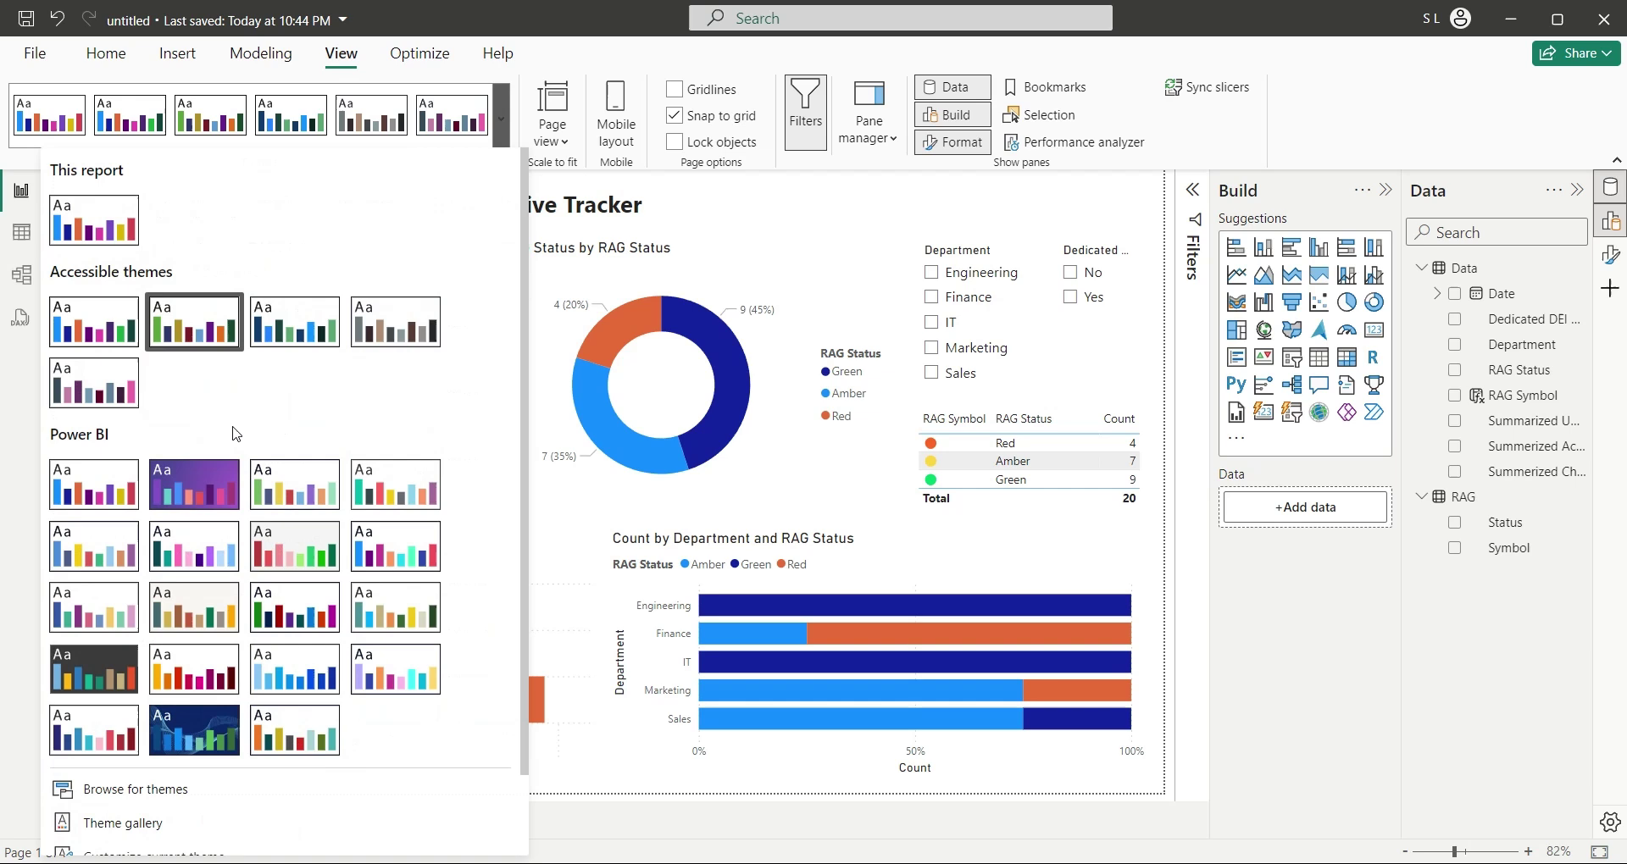
{"action": "left_click", "coordinate": [170, 842]}
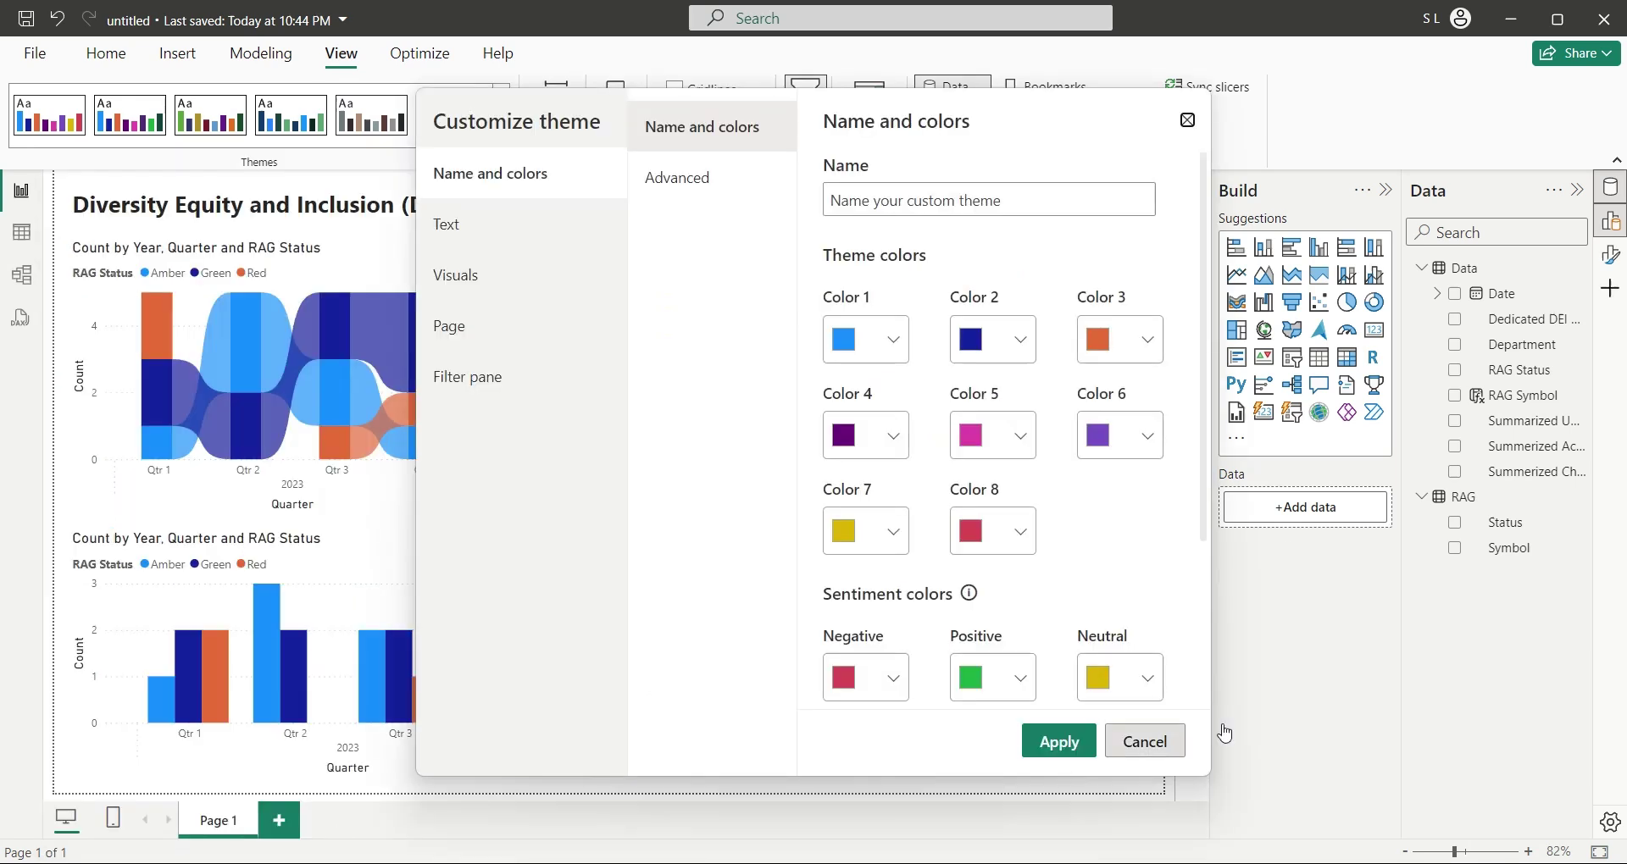
{"action": "left_click", "coordinate": [958, 342]}
{"action": "left_click", "coordinate": [948, 641]}
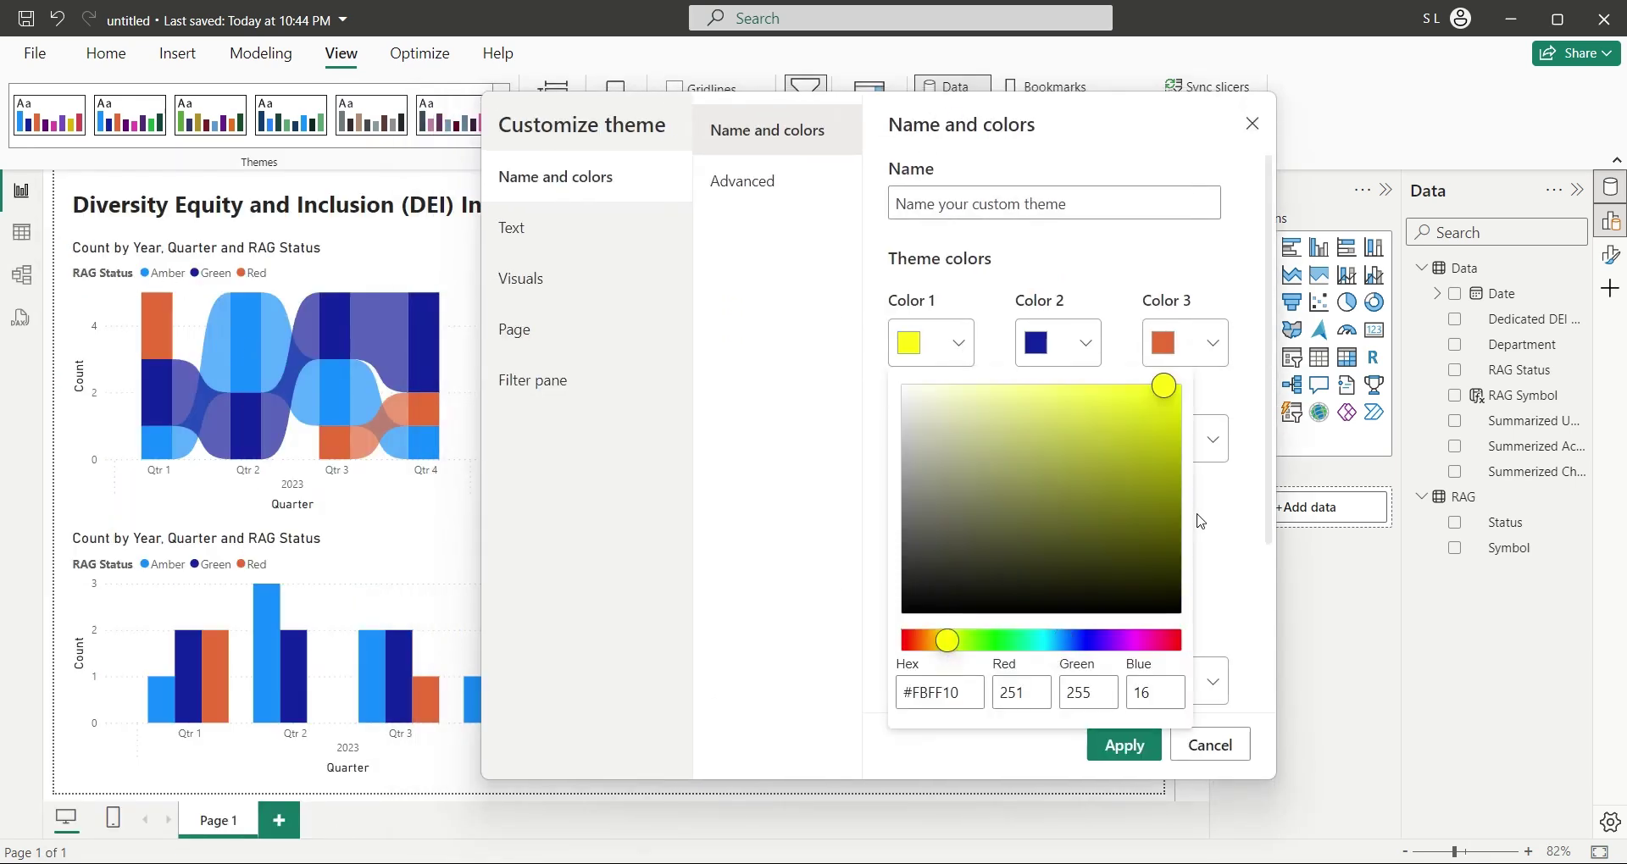
{"action": "left_click_drag", "start_coordinate": [1176, 391], "coordinate": [1180, 490]}
{"action": "left_click", "coordinate": [1068, 692]}
{"action": "left_click", "coordinate": [1247, 635]}
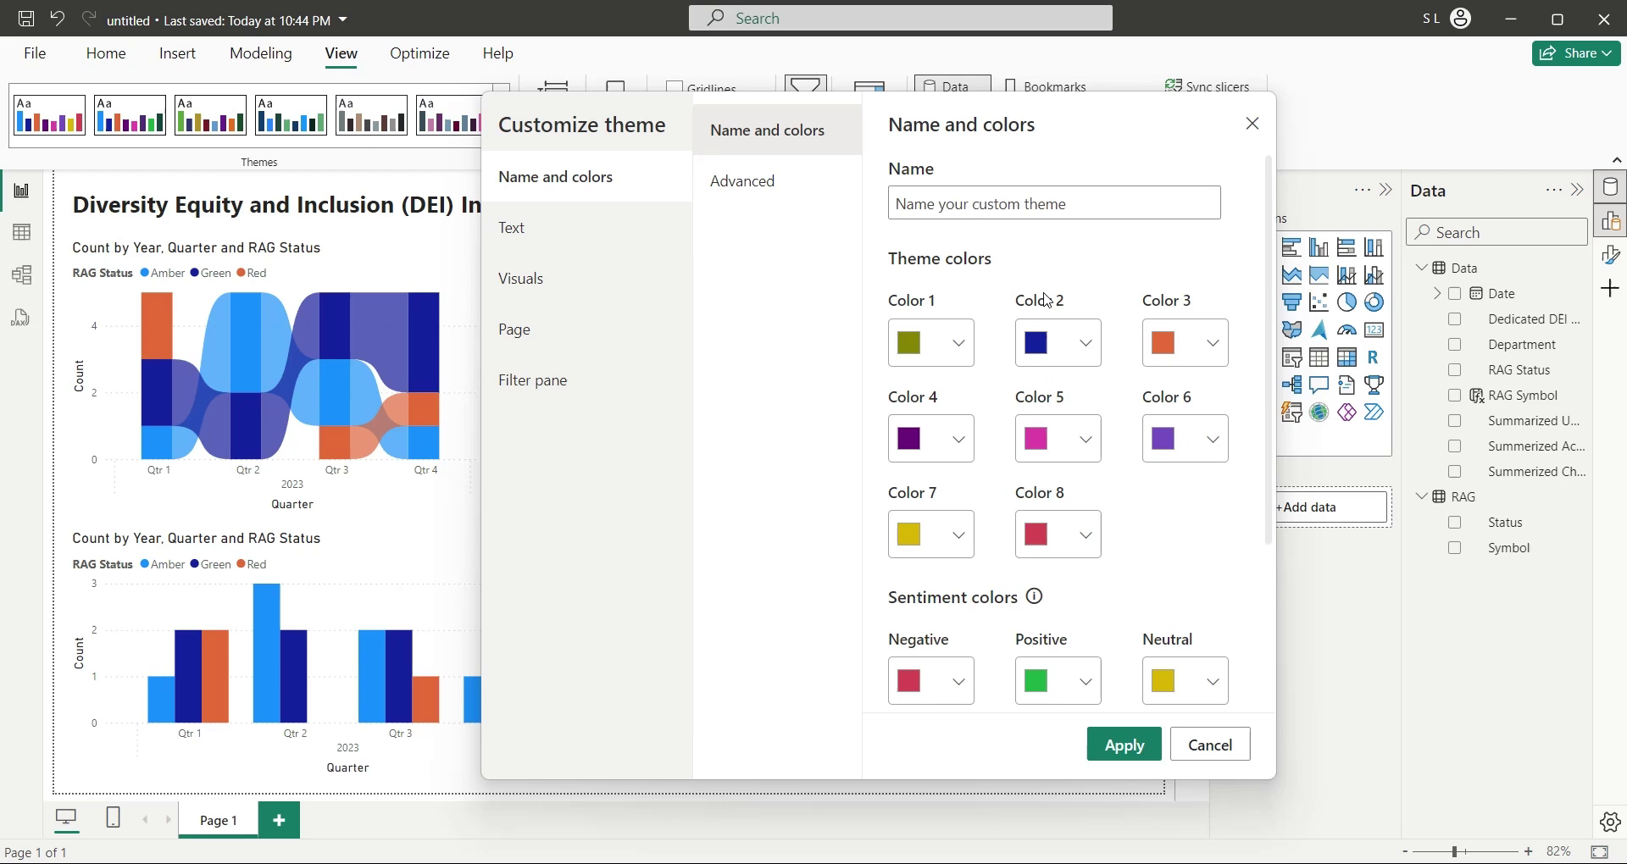
Set theme Color 2 to green.
{"action": "left_click", "coordinate": [1059, 342]}
{"action": "left_click", "coordinate": [918, 641]}
{"action": "left_click", "coordinate": [1104, 501]}
{"action": "left_click_drag", "start_coordinate": [997, 693], "coordinate": [1025, 696]}
{"action": "left_click", "coordinate": [1186, 344]}
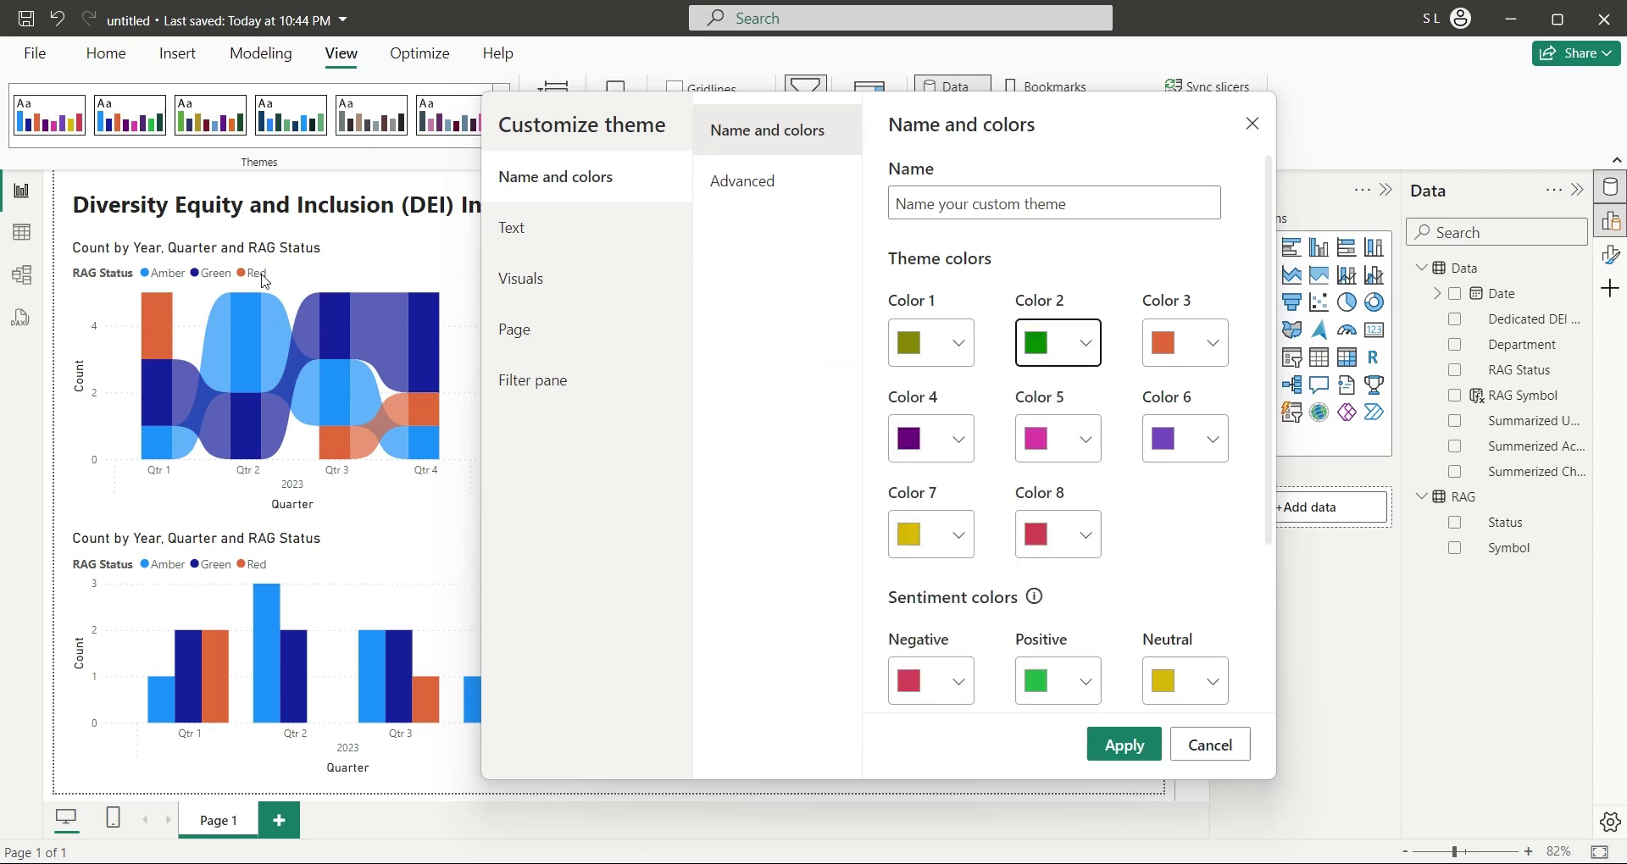
Set theme Color 3 to dark red and apply the customized theme to the report.
{"action": "left_click", "coordinate": [1186, 343]}
{"action": "left_click", "coordinate": [951, 640]}
{"action": "mouse_move", "coordinate": [1164, 408]}
{"action": "left_mouse_down"}
{"action": "mouse_move", "coordinate": [1215, 495]}
{"action": "mouse_move", "coordinate": [1232, 495]}
{"action": "left_mouse_up"}
{"action": "left_click_drag", "start_coordinate": [1058, 692], "coordinate": [1092, 692]}
{"action": "type", "text": "30"}
{"action": "left_click", "coordinate": [903, 361]}
{"action": "left_click", "coordinate": [1124, 746]}
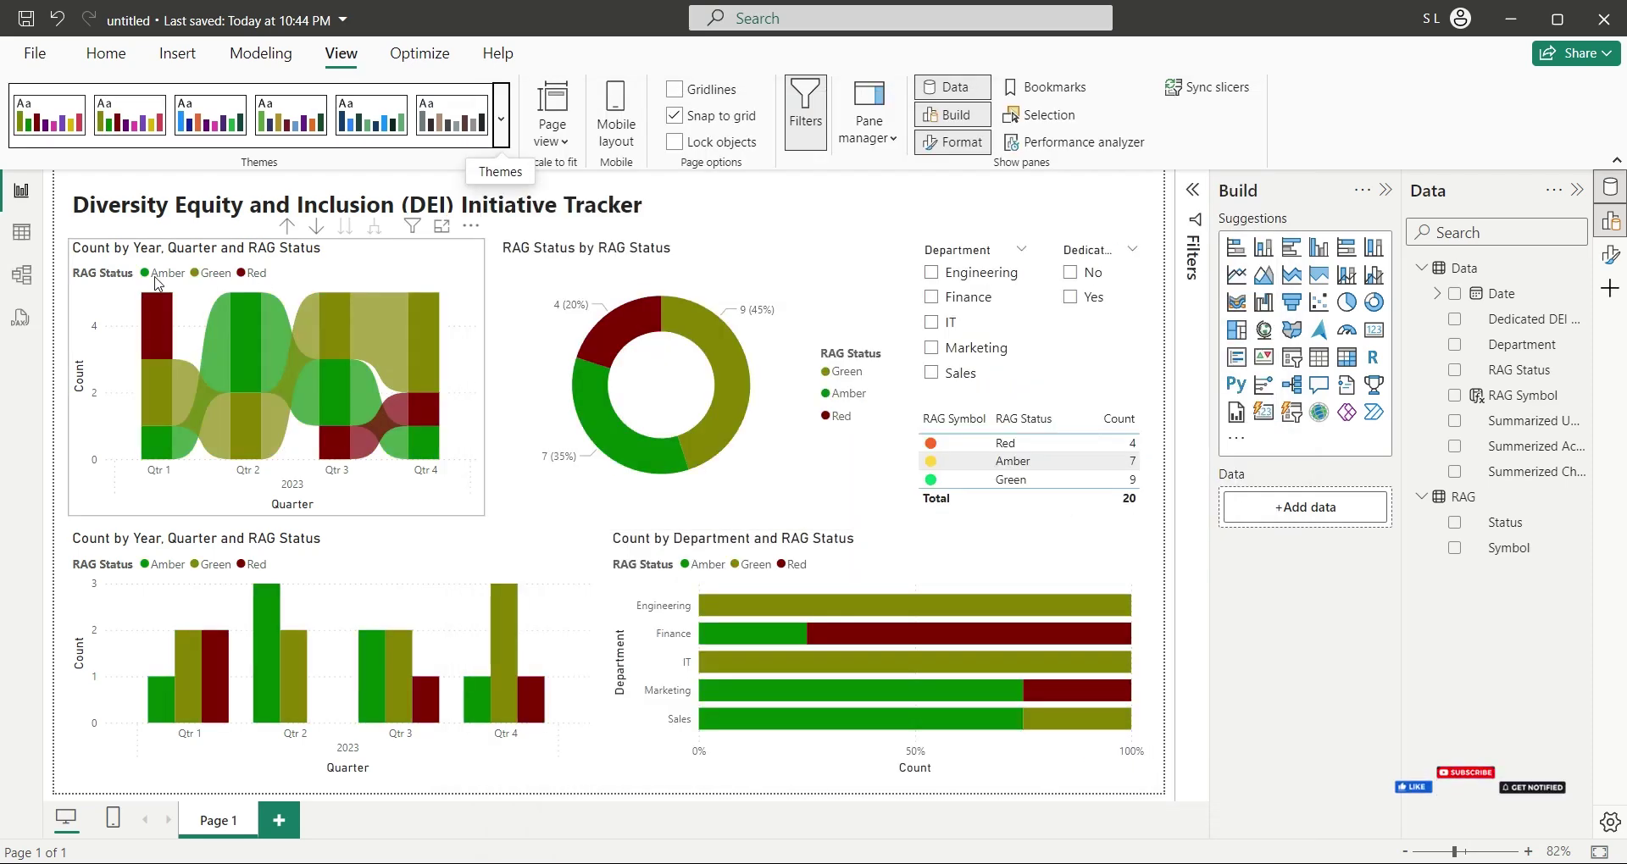
Customize the current theme again and set Color 2 to dark yellow with red 130, green 130 and blue 0.
{"action": "left_click", "coordinate": [501, 136]}
{"action": "left_click", "coordinate": [212, 766]}
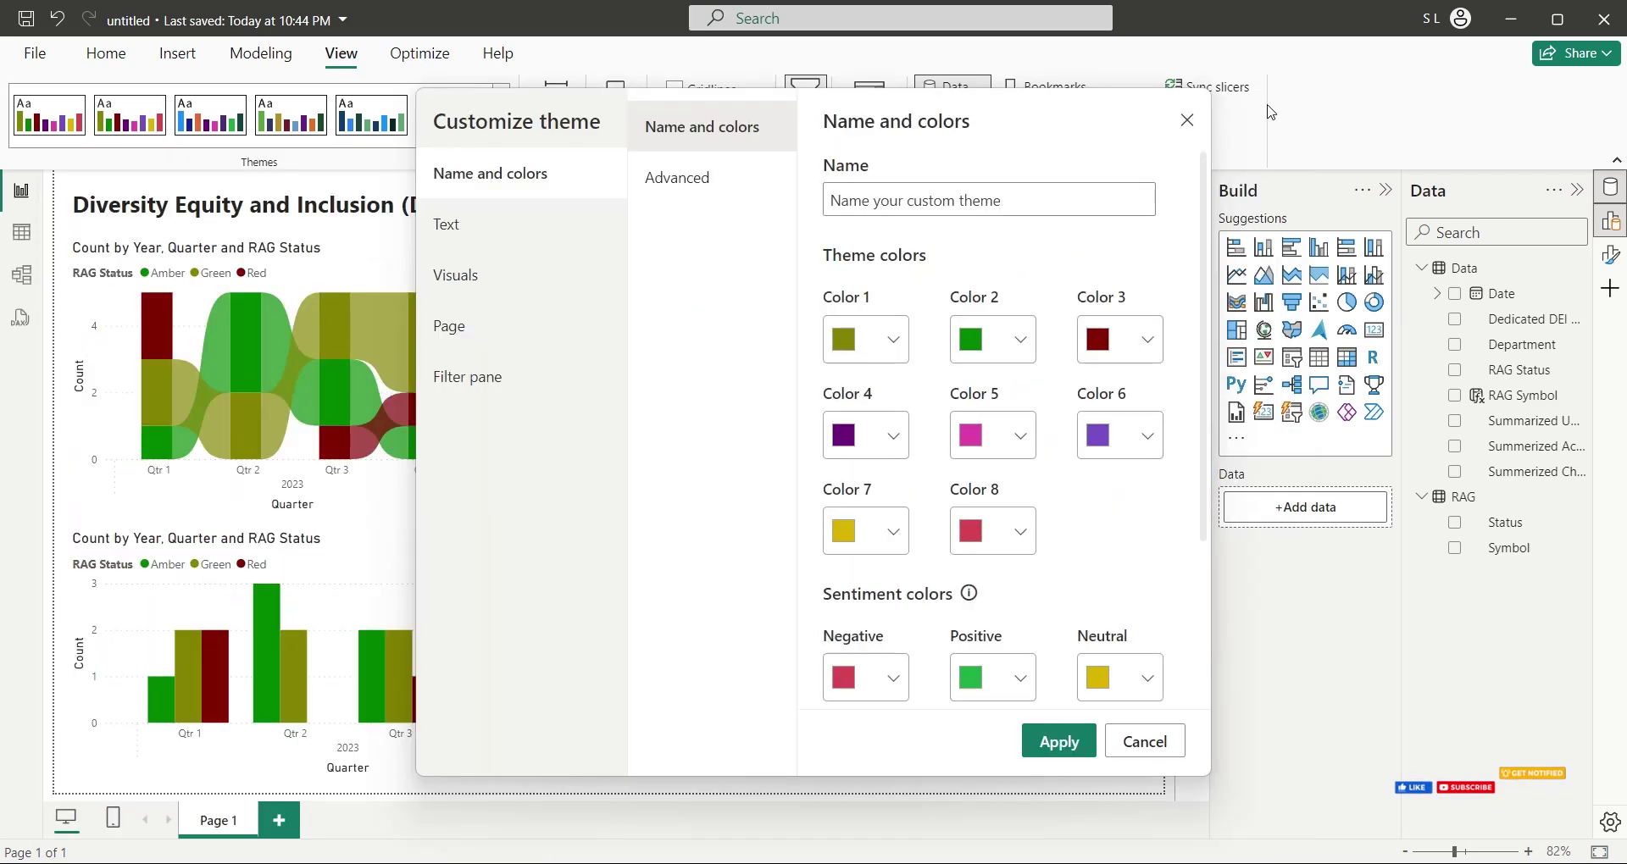
{"action": "left_click", "coordinate": [993, 354]}
{"action": "left_click", "coordinate": [804, 637]}
{"action": "double_click", "coordinate": [885, 691]}
{"action": "type", "text": "130"}
{"action": "key", "text": "Tab"}
{"action": "type", "text": "130"}
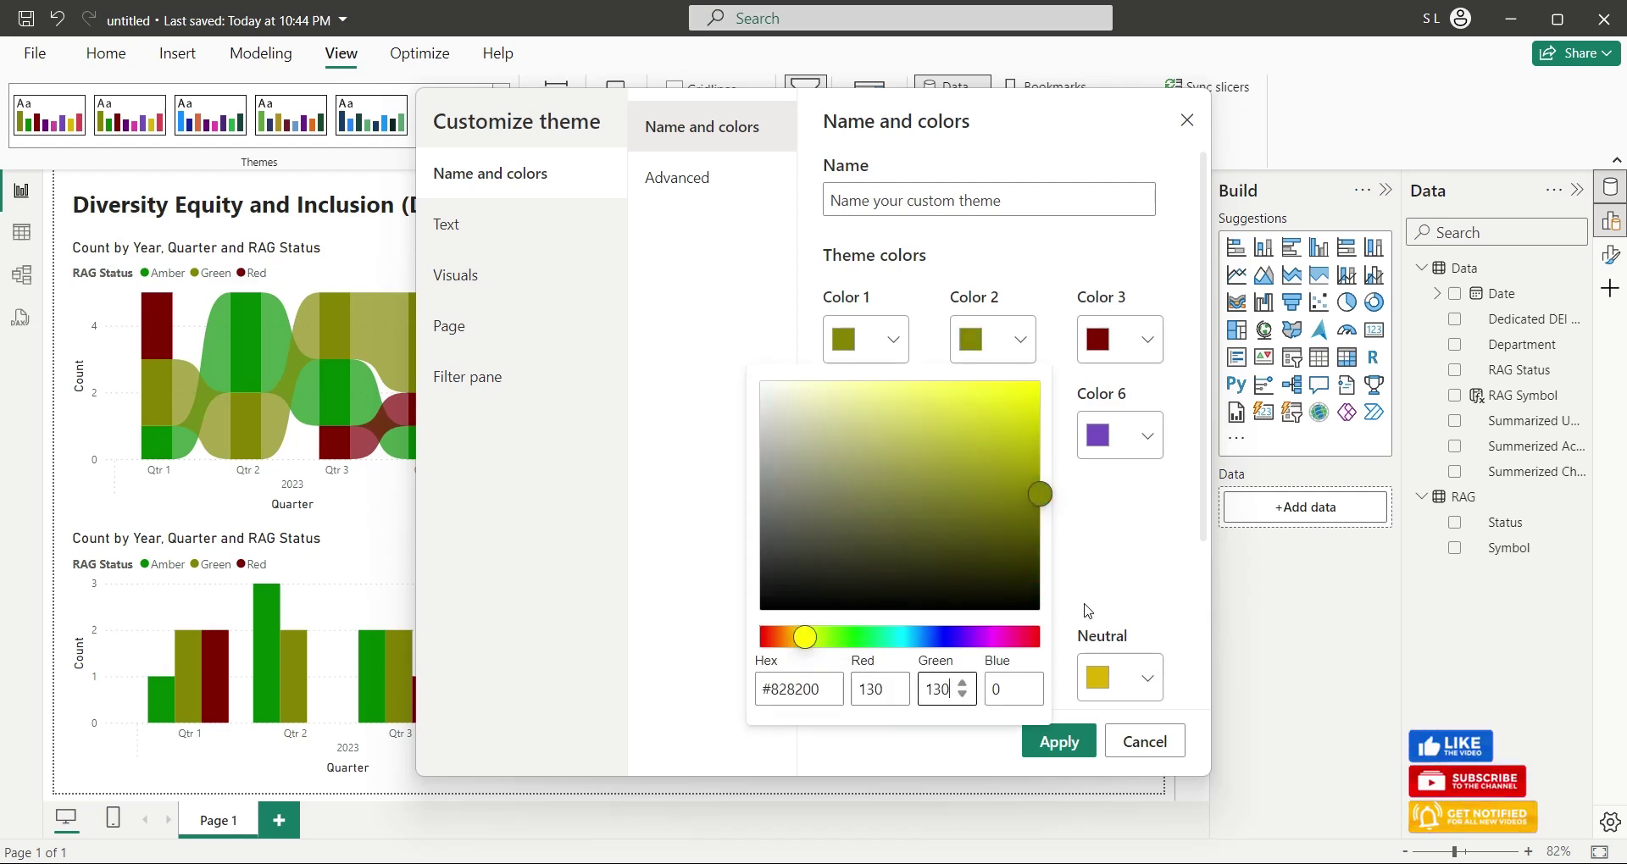
Set theme Color 1 to green with red 0 and green 130, and apply the theme.
{"action": "left_click", "coordinate": [866, 339]}
{"action": "left_click", "coordinate": [927, 637]}
{"action": "left_click_drag", "start_coordinate": [953, 690], "coordinate": [918, 694]}
{"action": "type", "text": "0"}
{"action": "key", "text": "Tab"}
{"action": "type", "text": "130"}
{"action": "left_click", "coordinate": [1049, 749]}
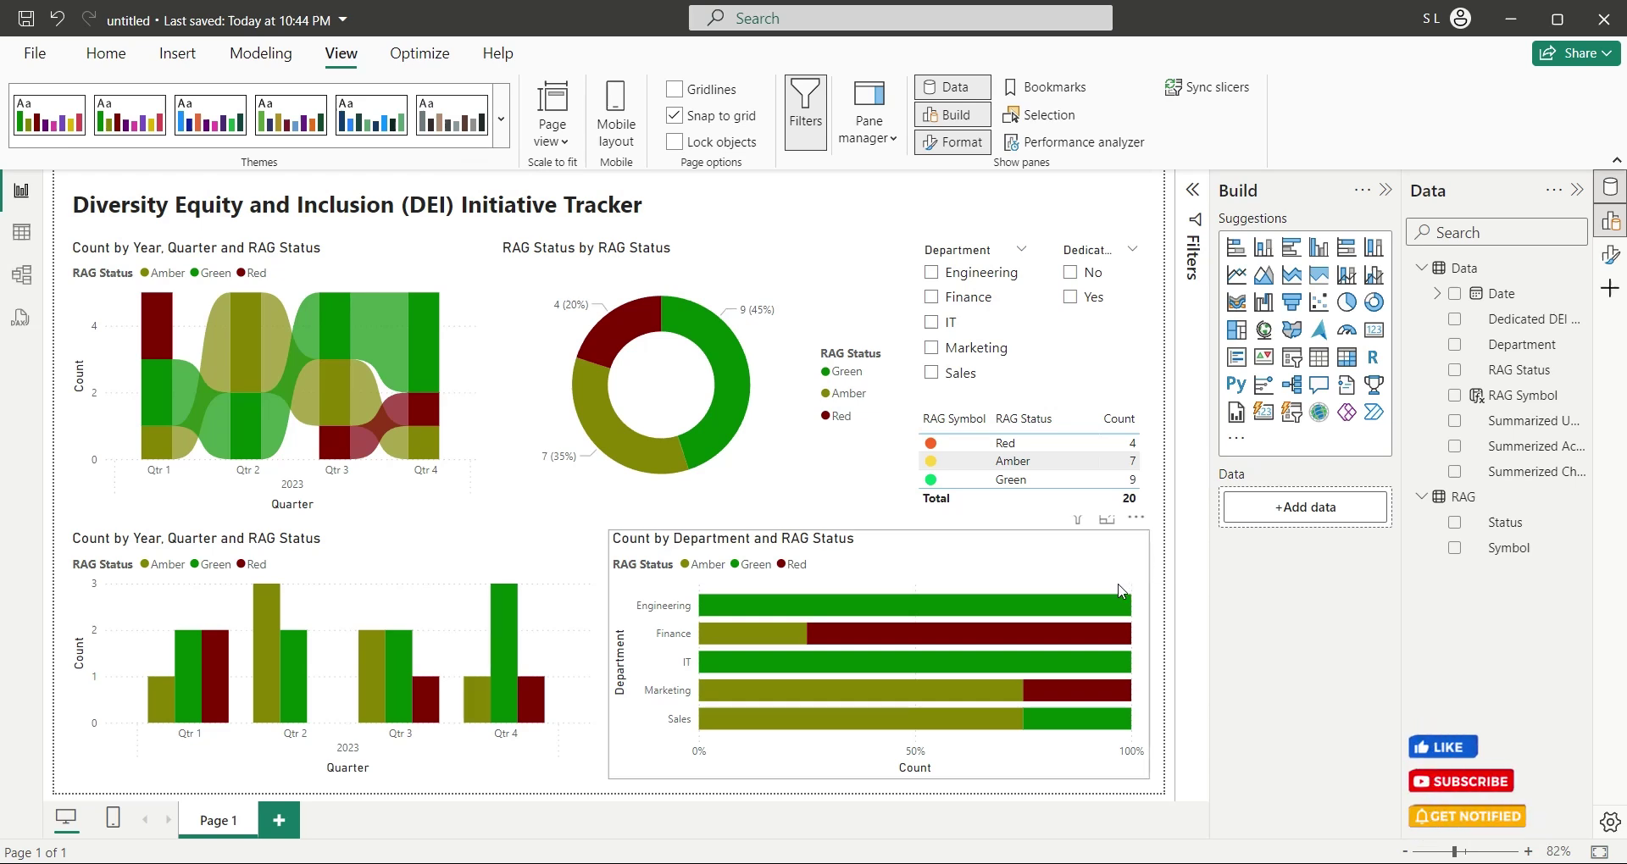
Select all visuals on the page and give them a black visual border with slightly rounded corners.
{"action": "key", "text": "ctrl+a"}
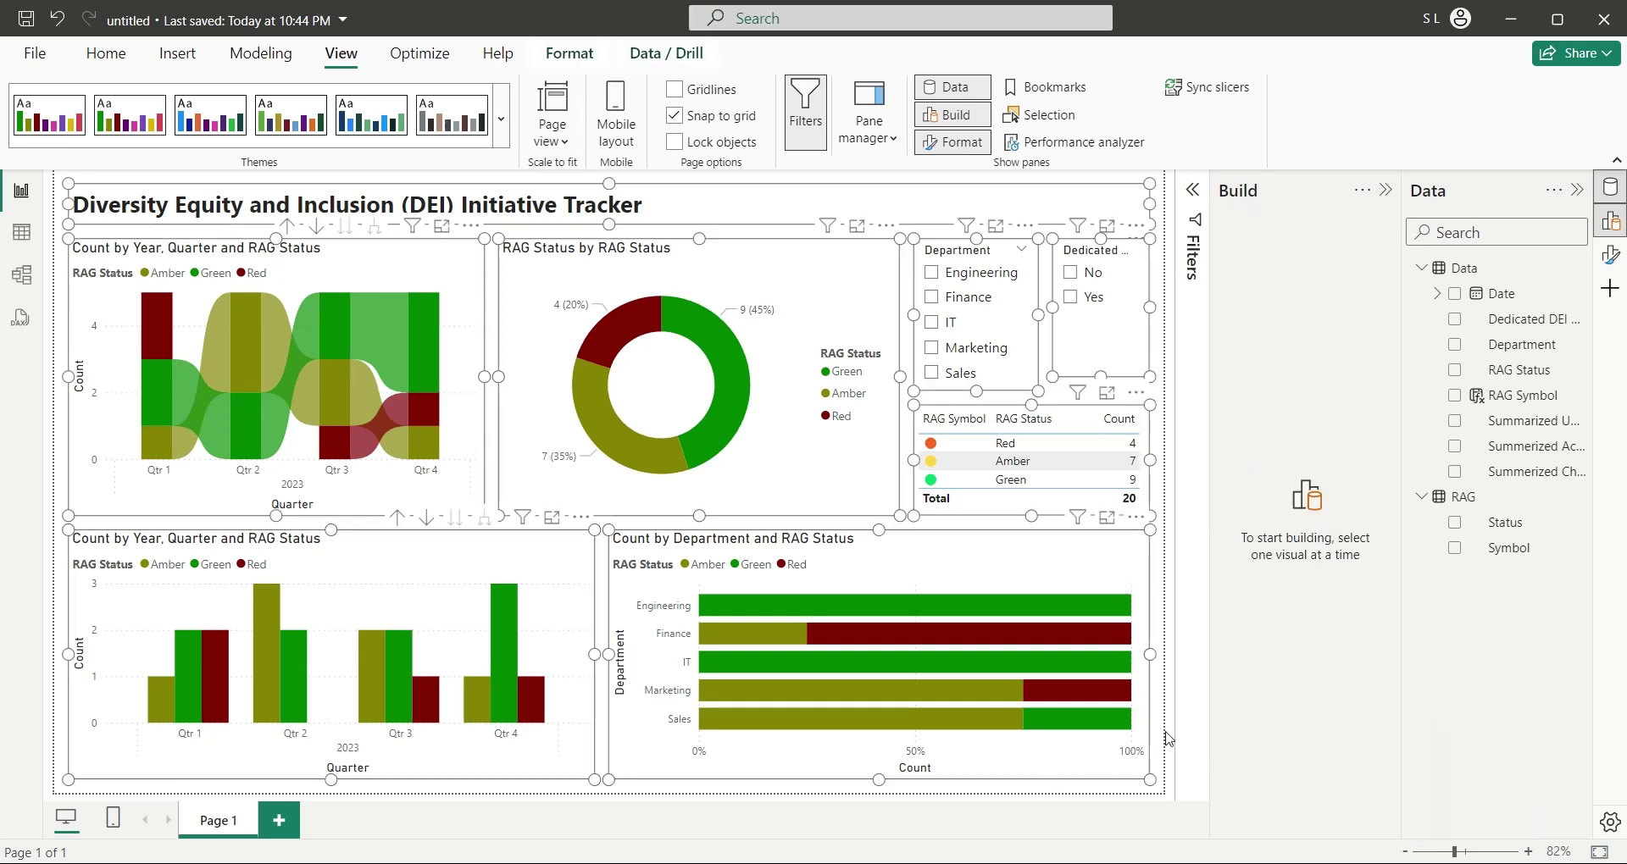
{"action": "left_click", "coordinate": [1615, 261]}
{"action": "left_click", "coordinate": [1126, 316]}
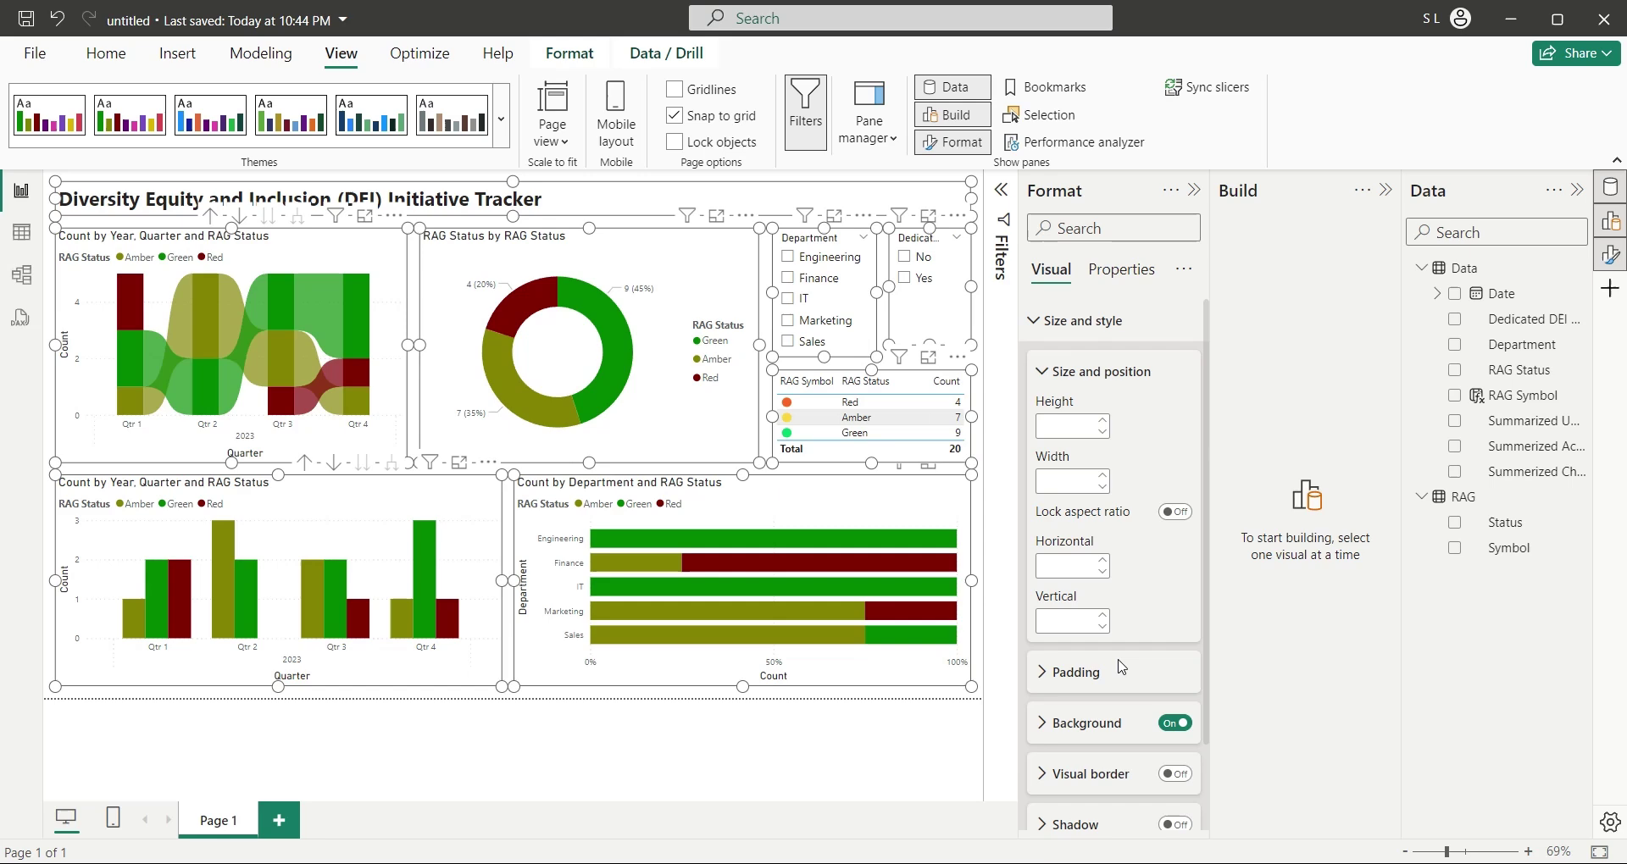
{"action": "scroll", "coordinate": [1158, 703], "scroll_direction": "down", "scroll_amount": 1}
{"action": "left_click", "coordinate": [1159, 697]}
{"action": "scroll", "coordinate": [1096, 709], "scroll_direction": "down", "scroll_amount": 1}
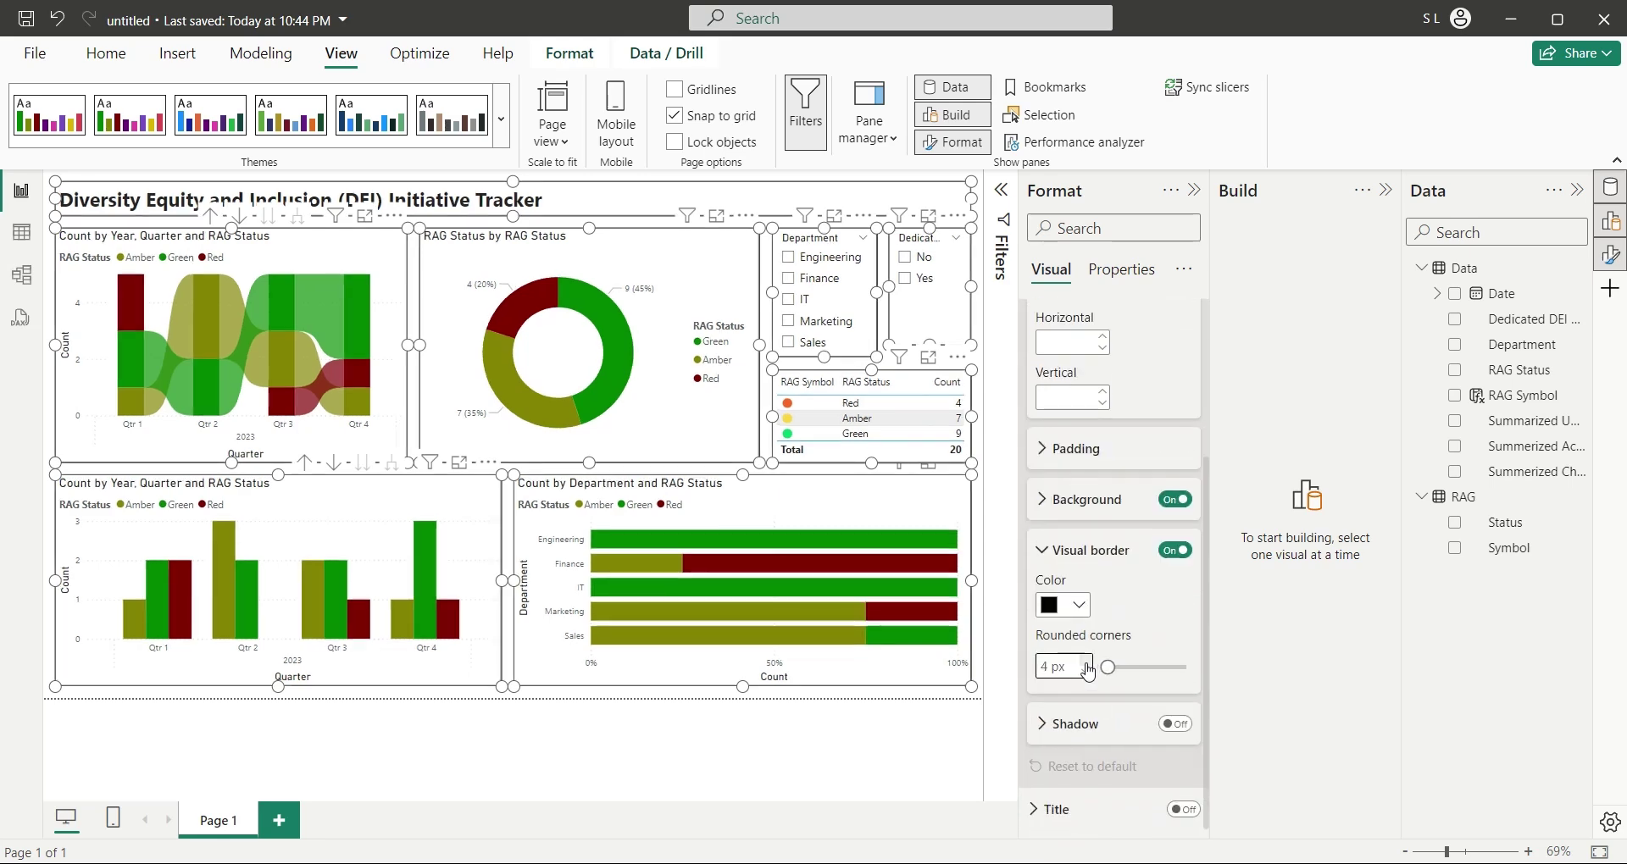
{"action": "left_click", "coordinate": [1088, 670]}
{"action": "left_click", "coordinate": [1194, 190]}
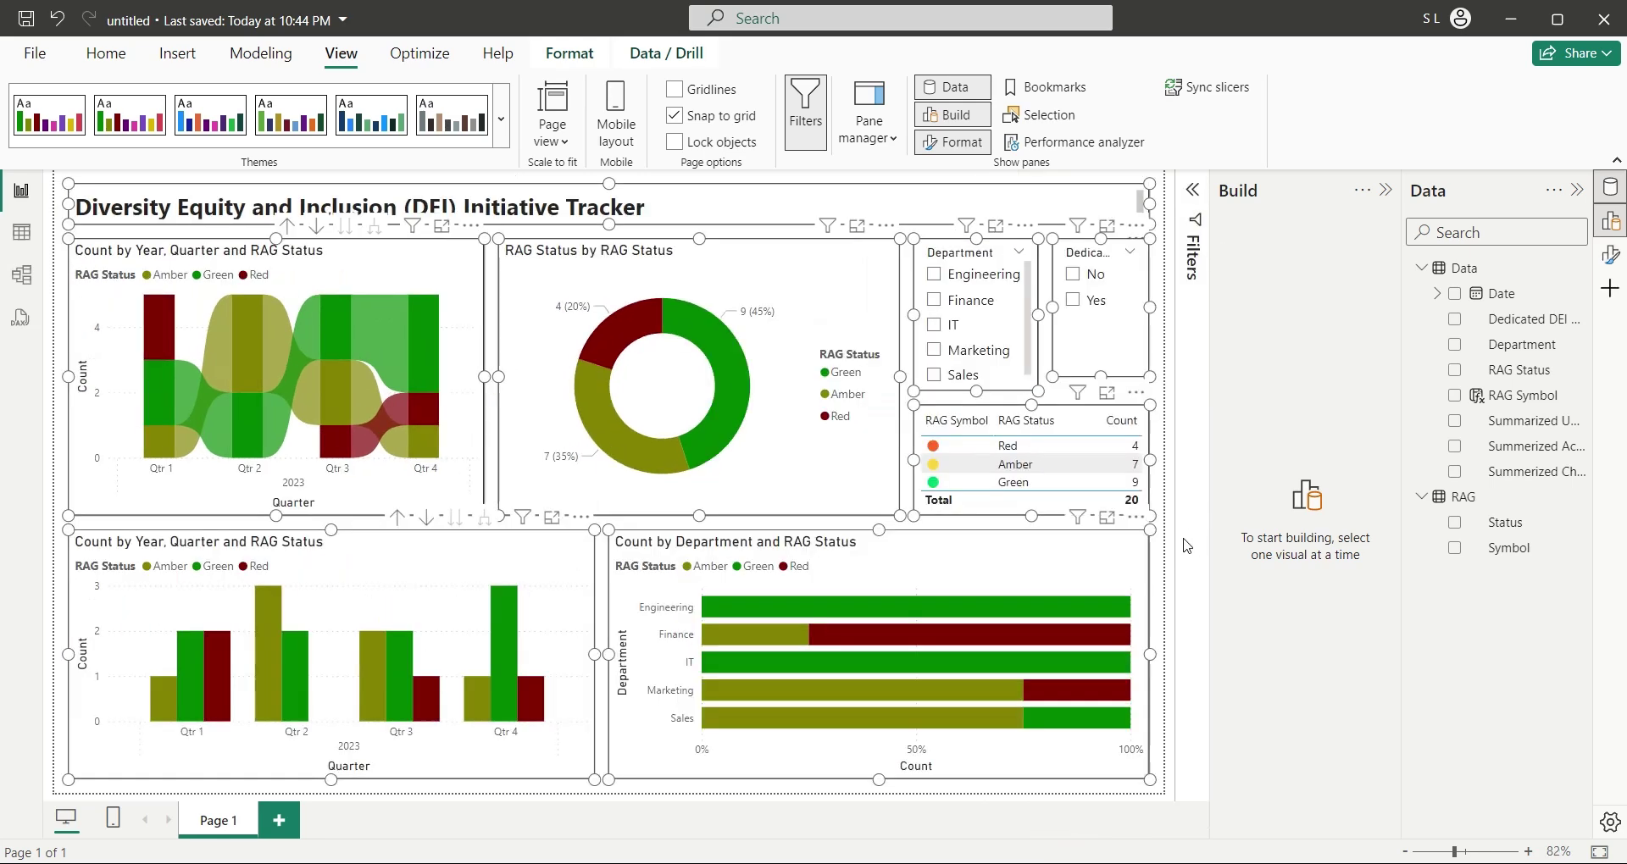
Extend the Dedicated DEI slicer downward to match the height of the Department slicer.
{"action": "left_click", "coordinate": [1174, 556]}
{"action": "left_click", "coordinate": [1100, 371]}
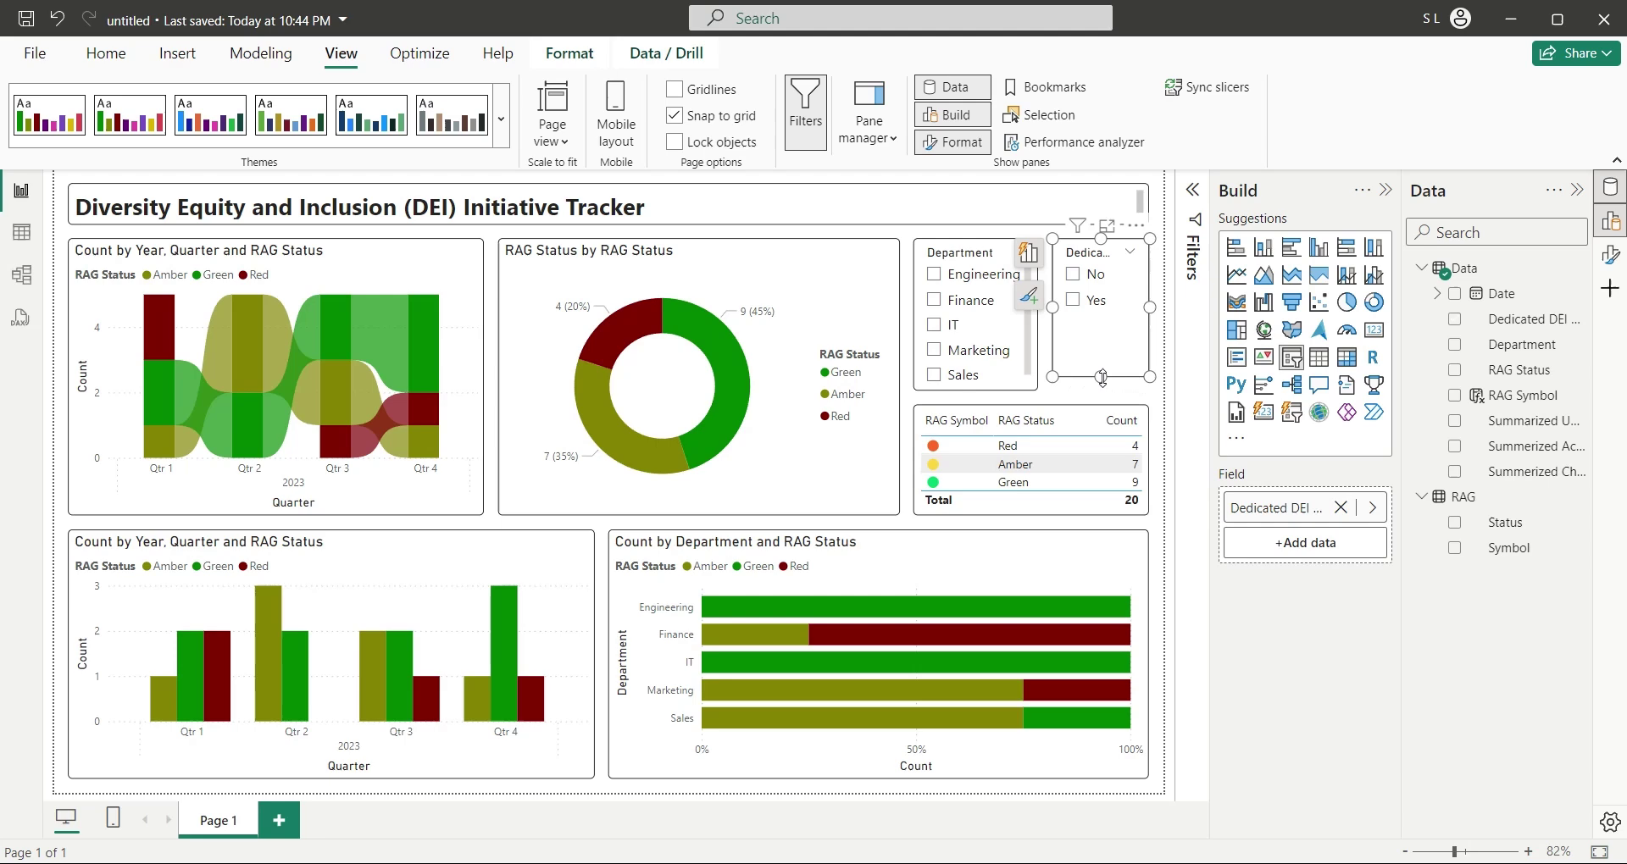
{"action": "left_click_drag", "start_coordinate": [1101, 376], "coordinate": [1102, 390]}
{"action": "left_click", "coordinate": [1173, 573]}
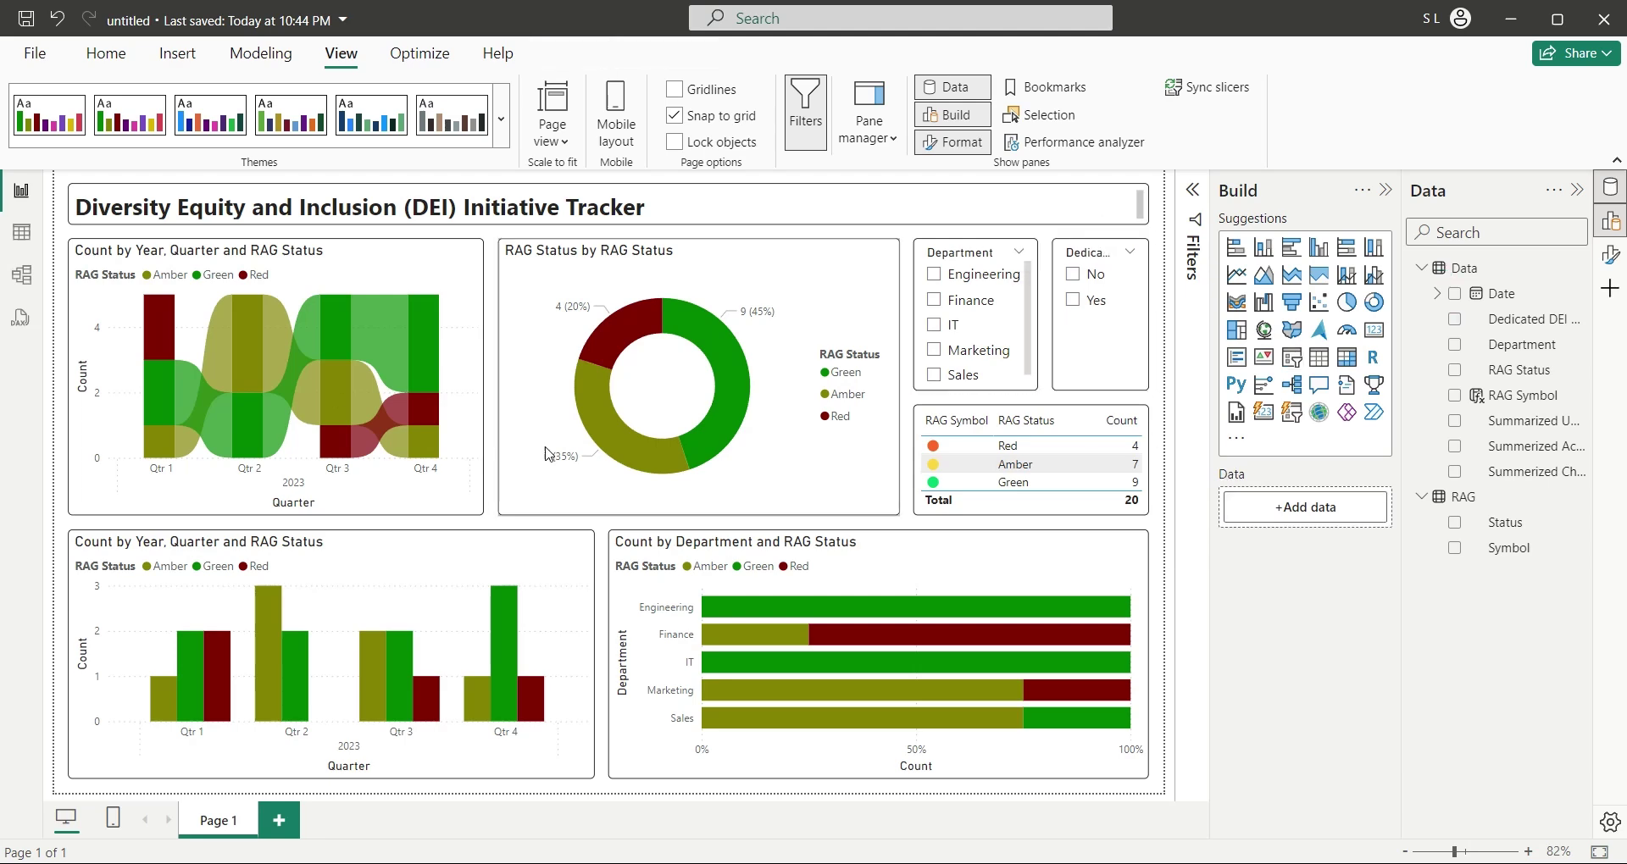
Test cross-highlighting from the ribbon chart by selecting segments in Qtr 1, Qtr 2 and Qtr 4.
{"action": "left_click", "coordinate": [161, 334]}
{"action": "left_click", "coordinate": [134, 222]}
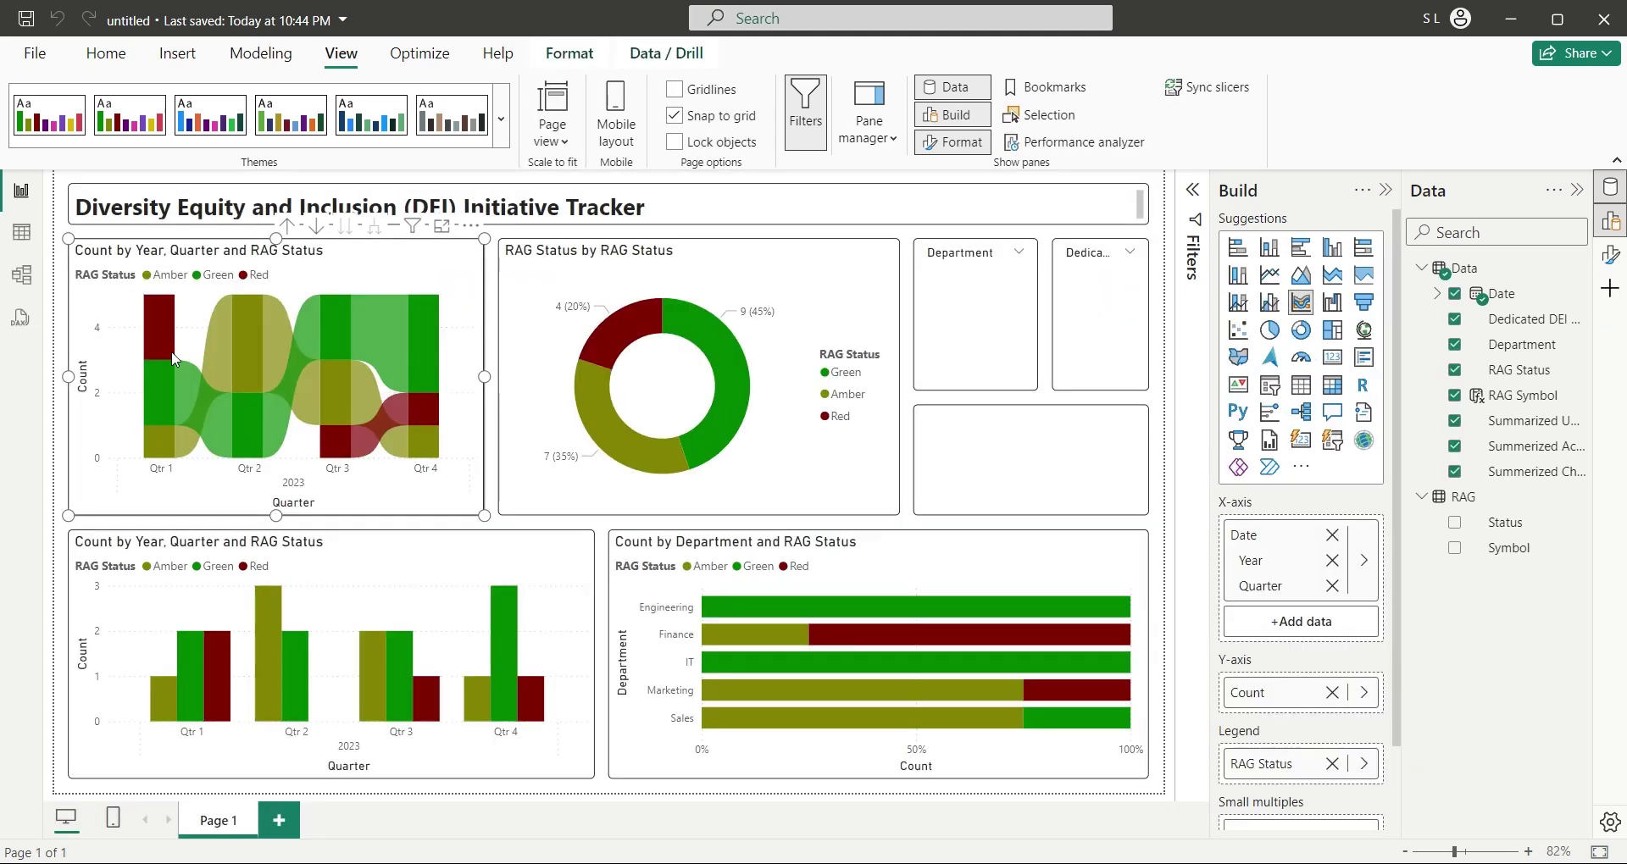
{"action": "left_click", "coordinate": [246, 354]}
{"action": "left_click", "coordinate": [119, 219]}
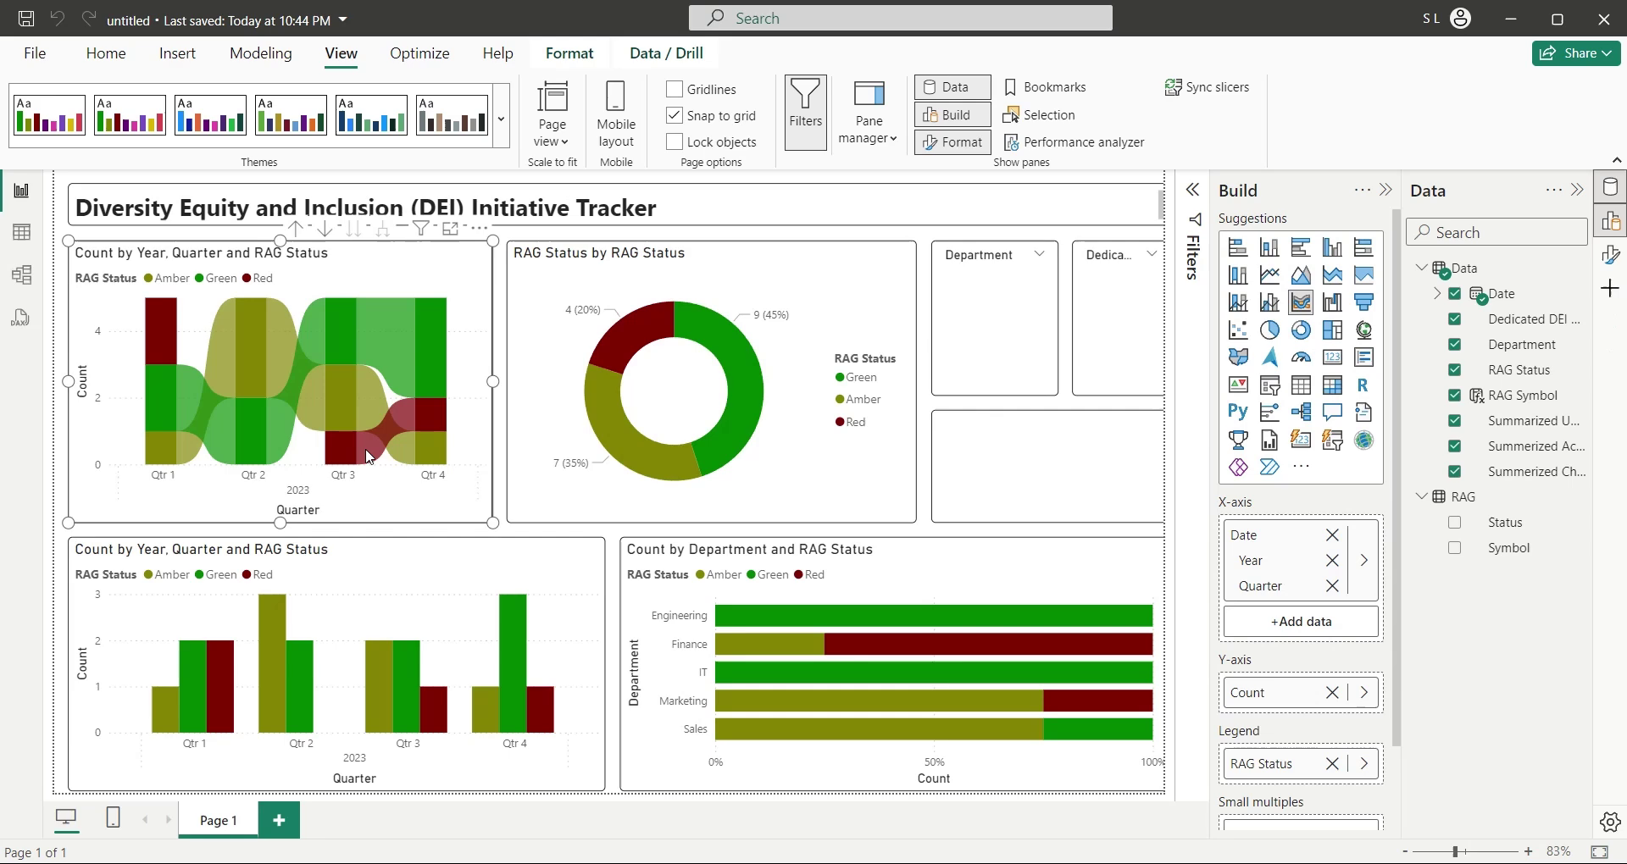
{"action": "left_click", "coordinate": [429, 447]}
{"action": "left_click", "coordinate": [103, 219]}
Cross-highlight the report by the donut chart's Red, Green and Amber slices in turn, ending with no slice selected.
{"action": "left_click", "coordinate": [632, 346]}
{"action": "left_click", "coordinate": [718, 348]}
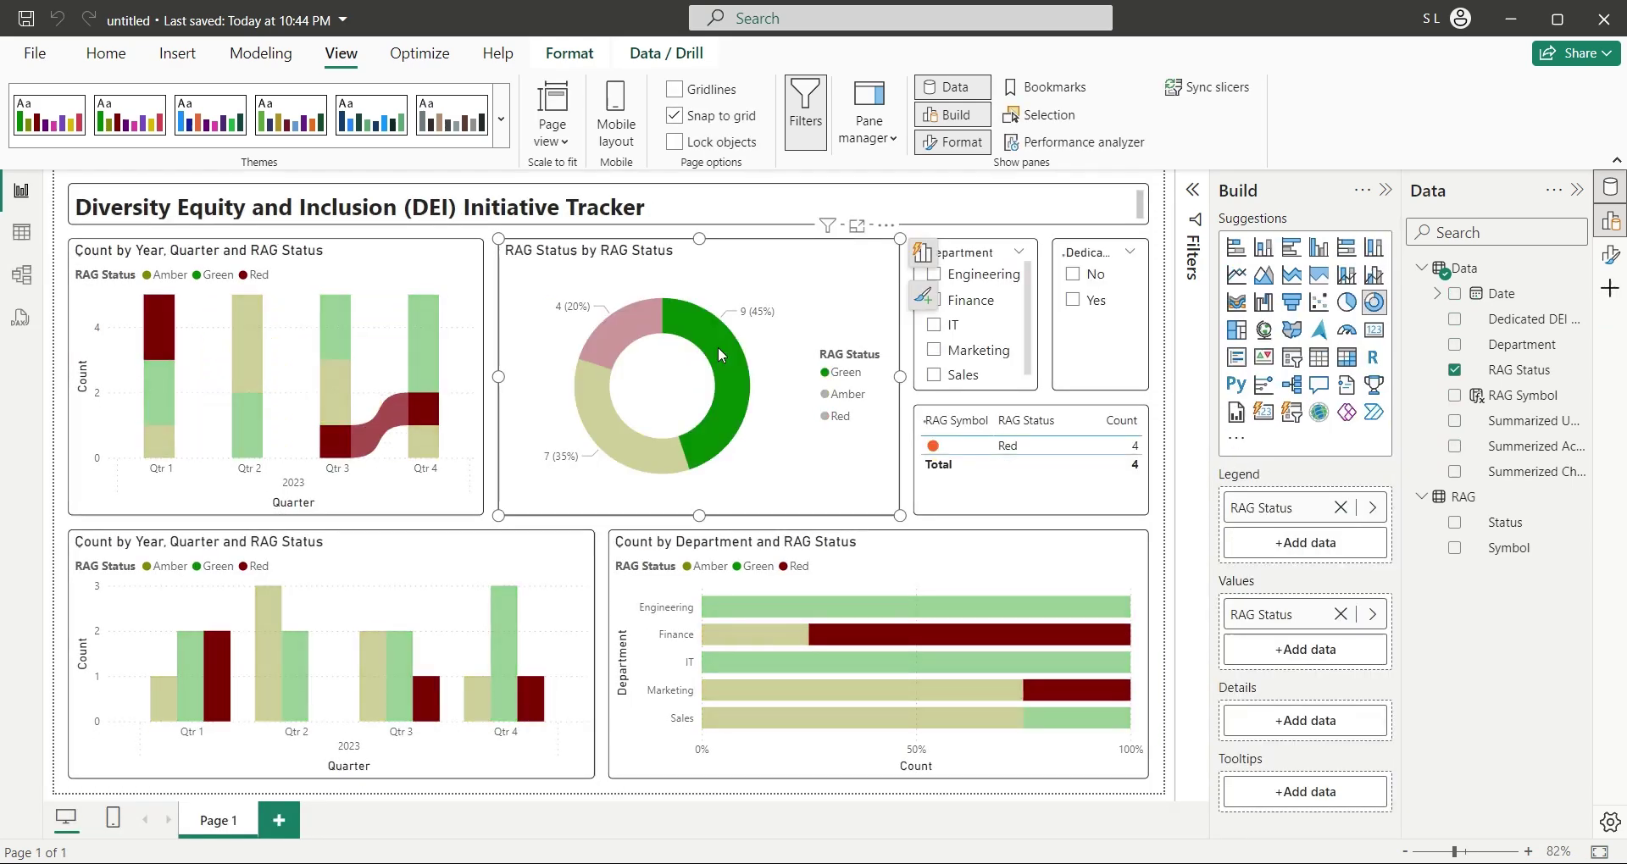
{"action": "left_click", "coordinate": [648, 454]}
{"action": "left_click", "coordinate": [639, 464]}
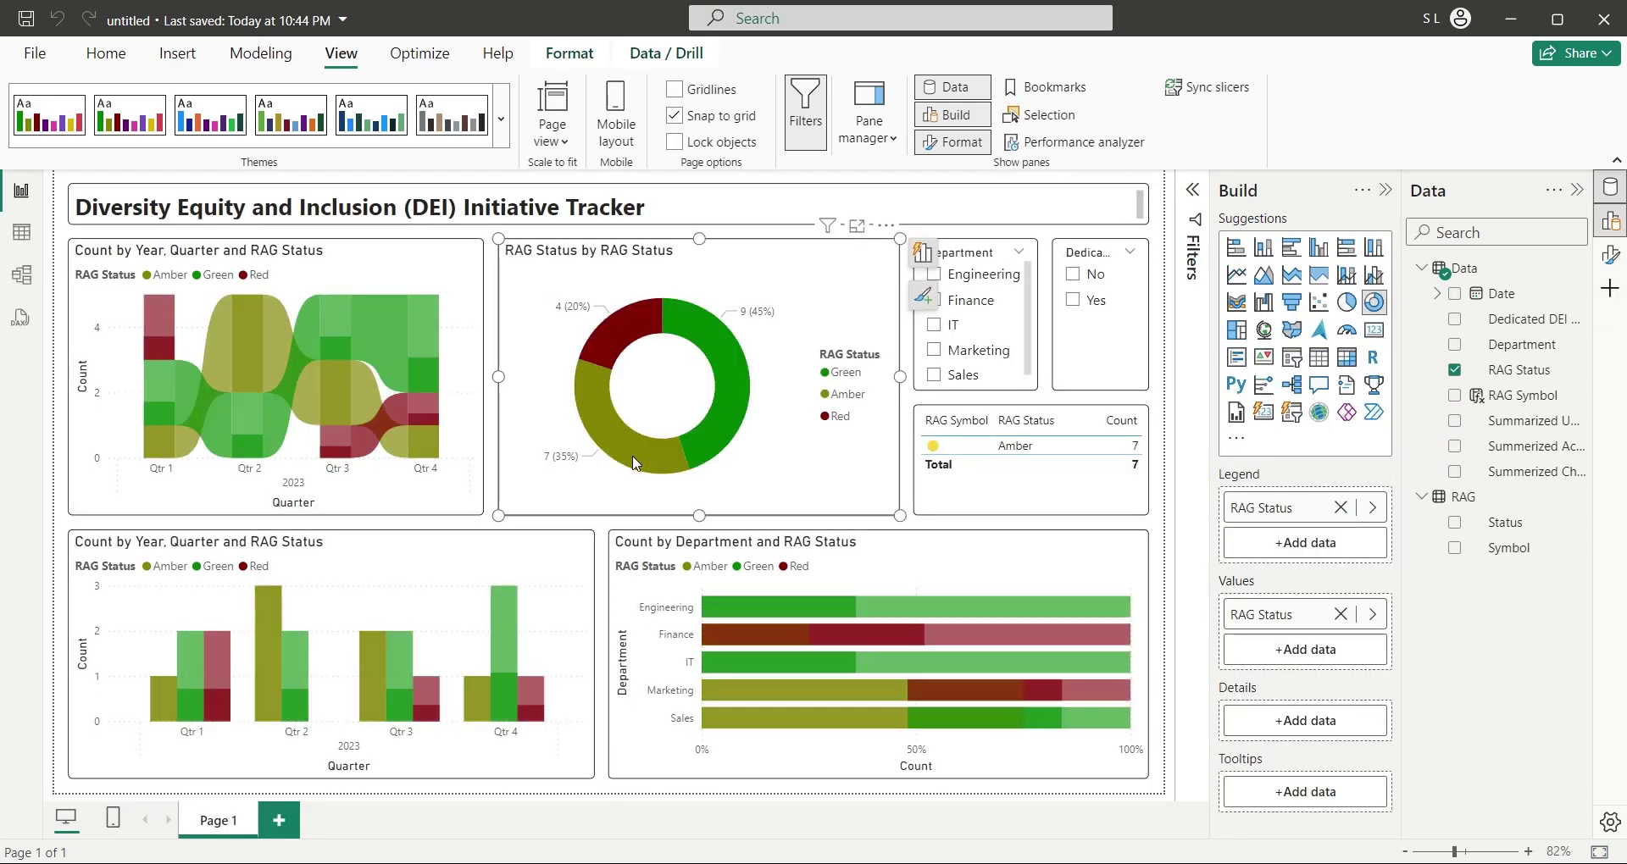
Cross-highlight the report by each RAG status column from Qtr 1 to Qtr 4 in the column chart, then clear the selection.
{"action": "left_click", "coordinate": [159, 702]}
{"action": "left_click", "coordinate": [190, 691]}
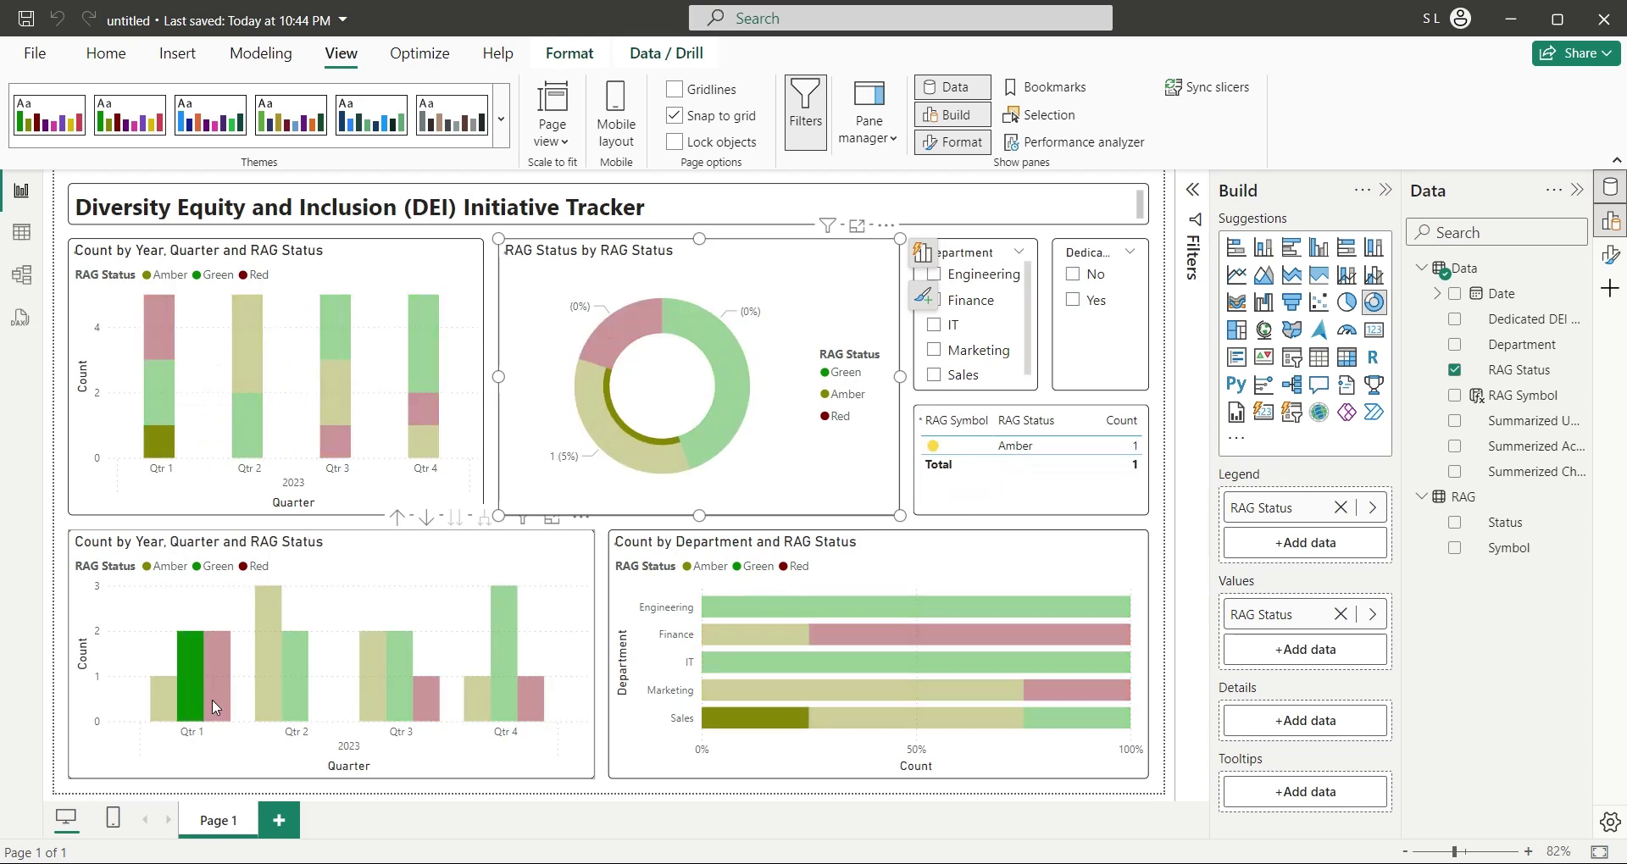
{"action": "left_click", "coordinate": [217, 698]}
{"action": "left_click", "coordinate": [270, 690]}
{"action": "left_click", "coordinate": [295, 690]}
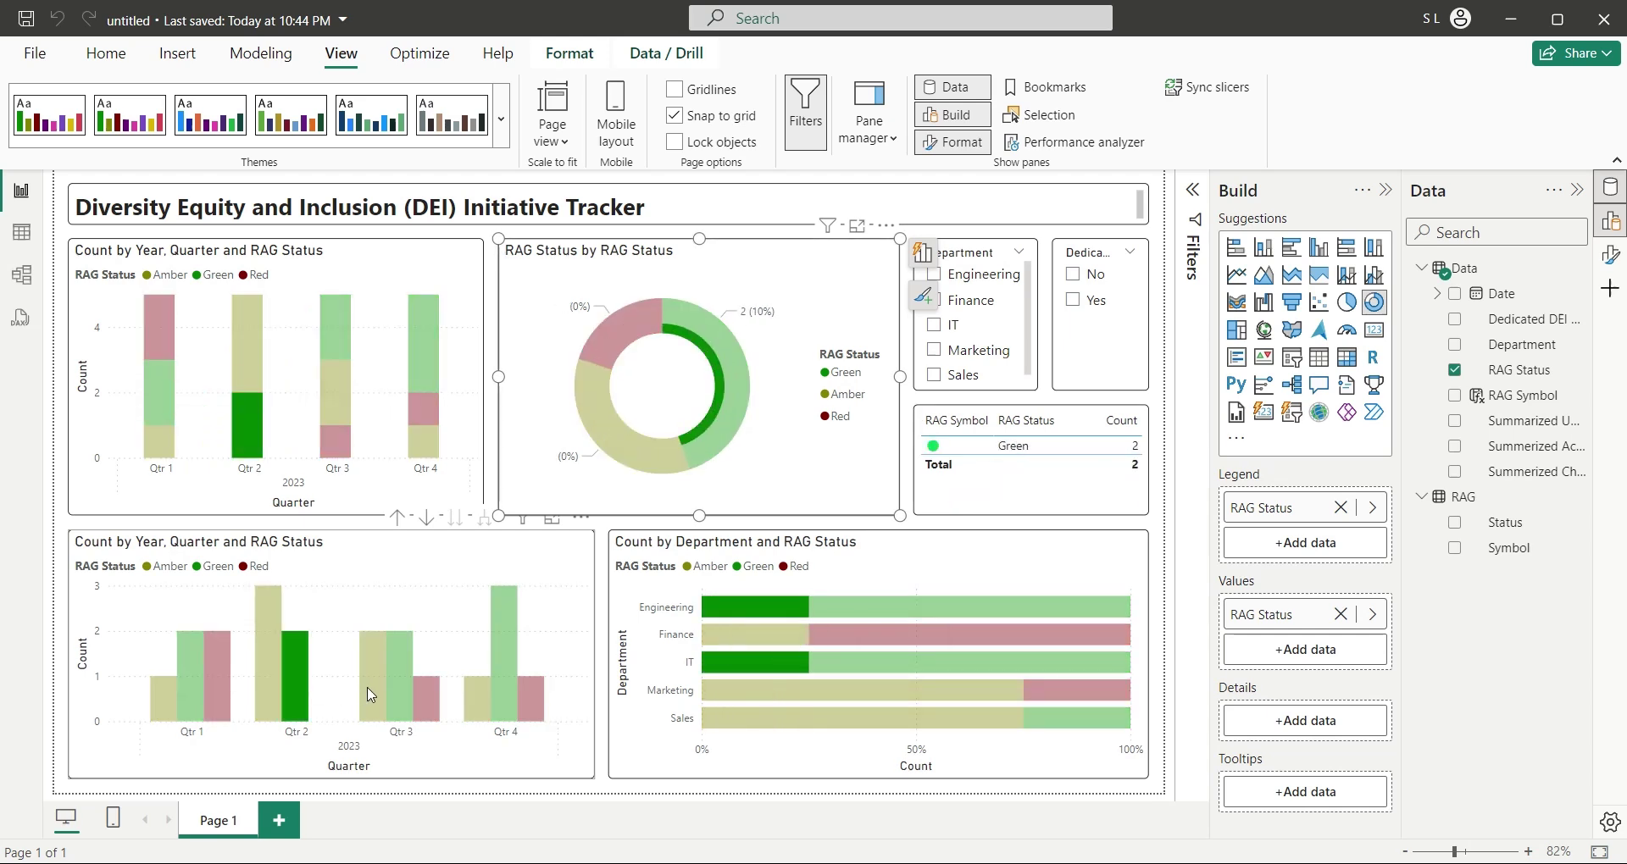
{"action": "left_click", "coordinate": [373, 693]}
{"action": "left_click", "coordinate": [400, 693]}
{"action": "left_click", "coordinate": [426, 696]}
{"action": "left_click", "coordinate": [476, 696]}
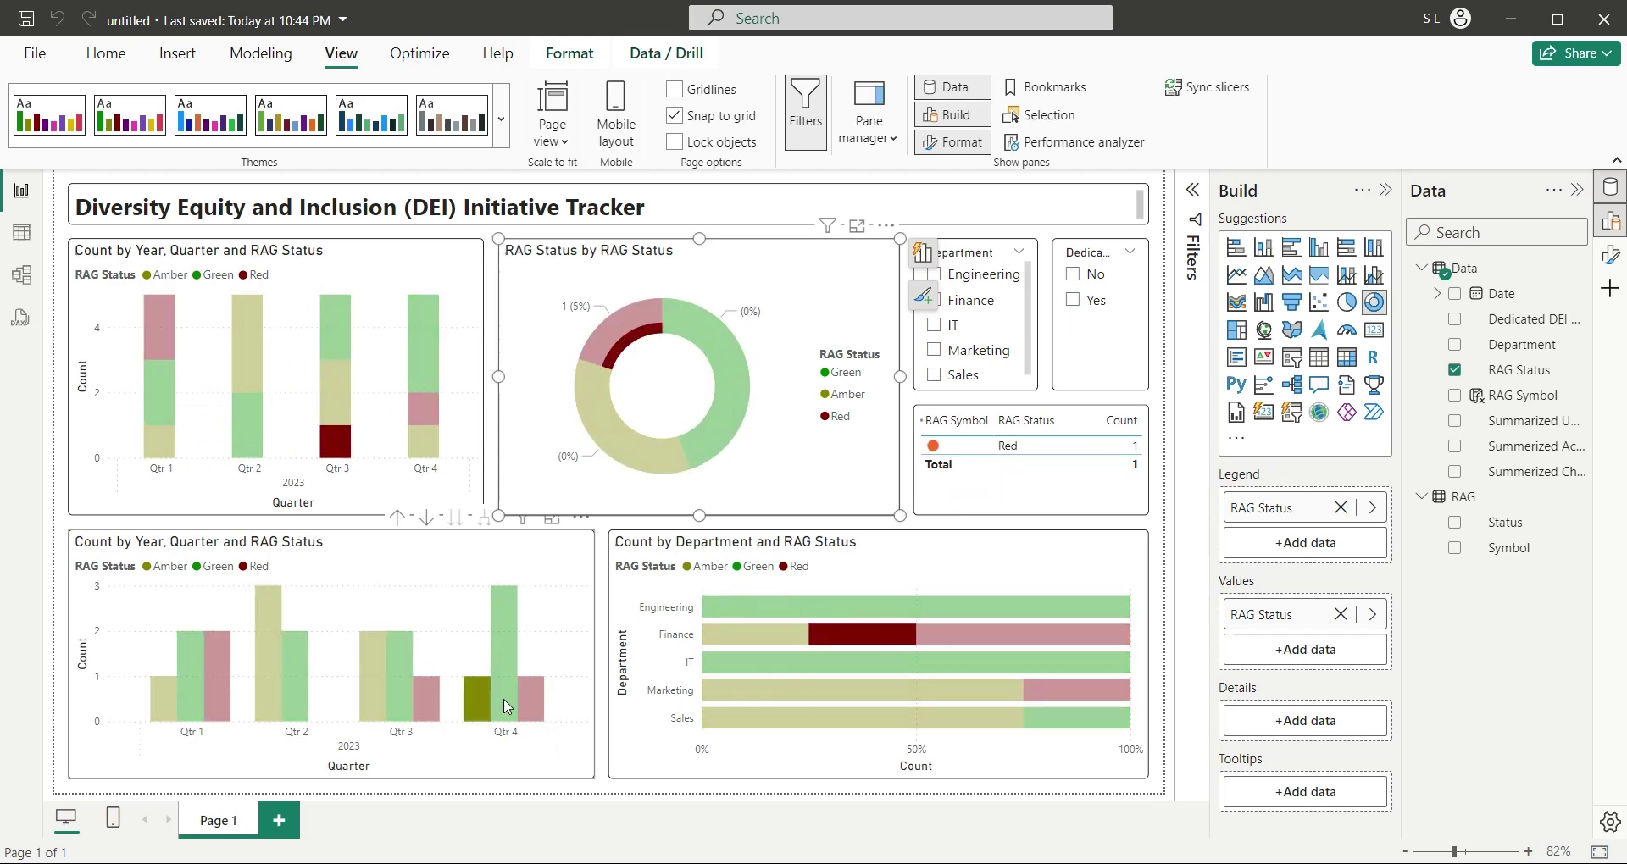
{"action": "left_click", "coordinate": [503, 695]}
{"action": "left_click", "coordinate": [525, 695]}
{"action": "left_click", "coordinate": [526, 695]}
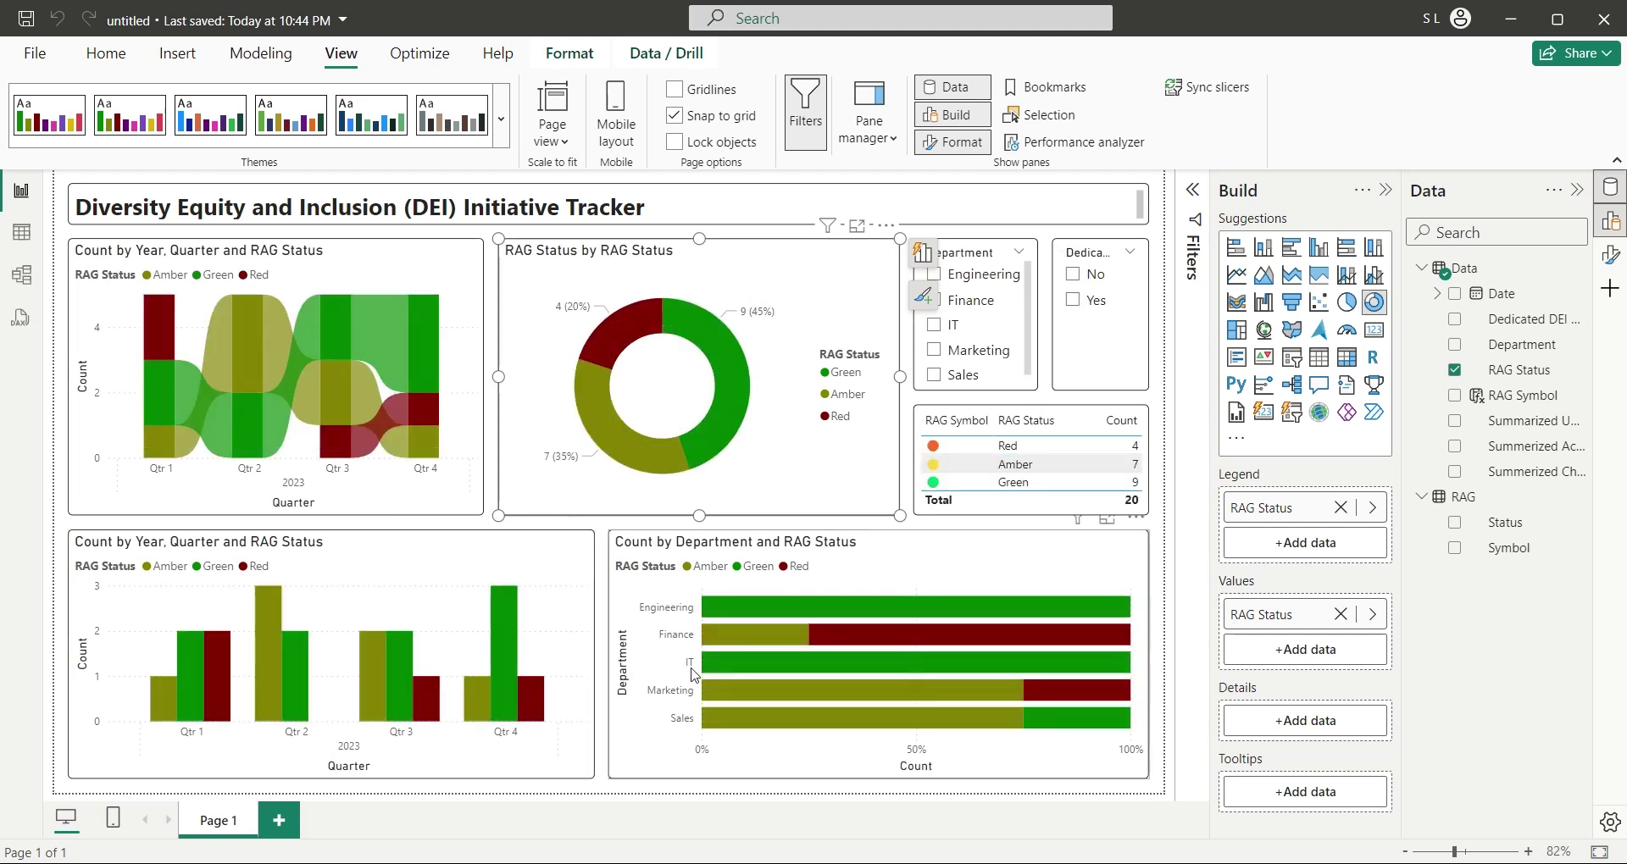
Cross-highlight the report by the Finance, IT, Marketing and Sales segments of the department bar chart, then clear the selection.
{"action": "left_click", "coordinate": [767, 631]}
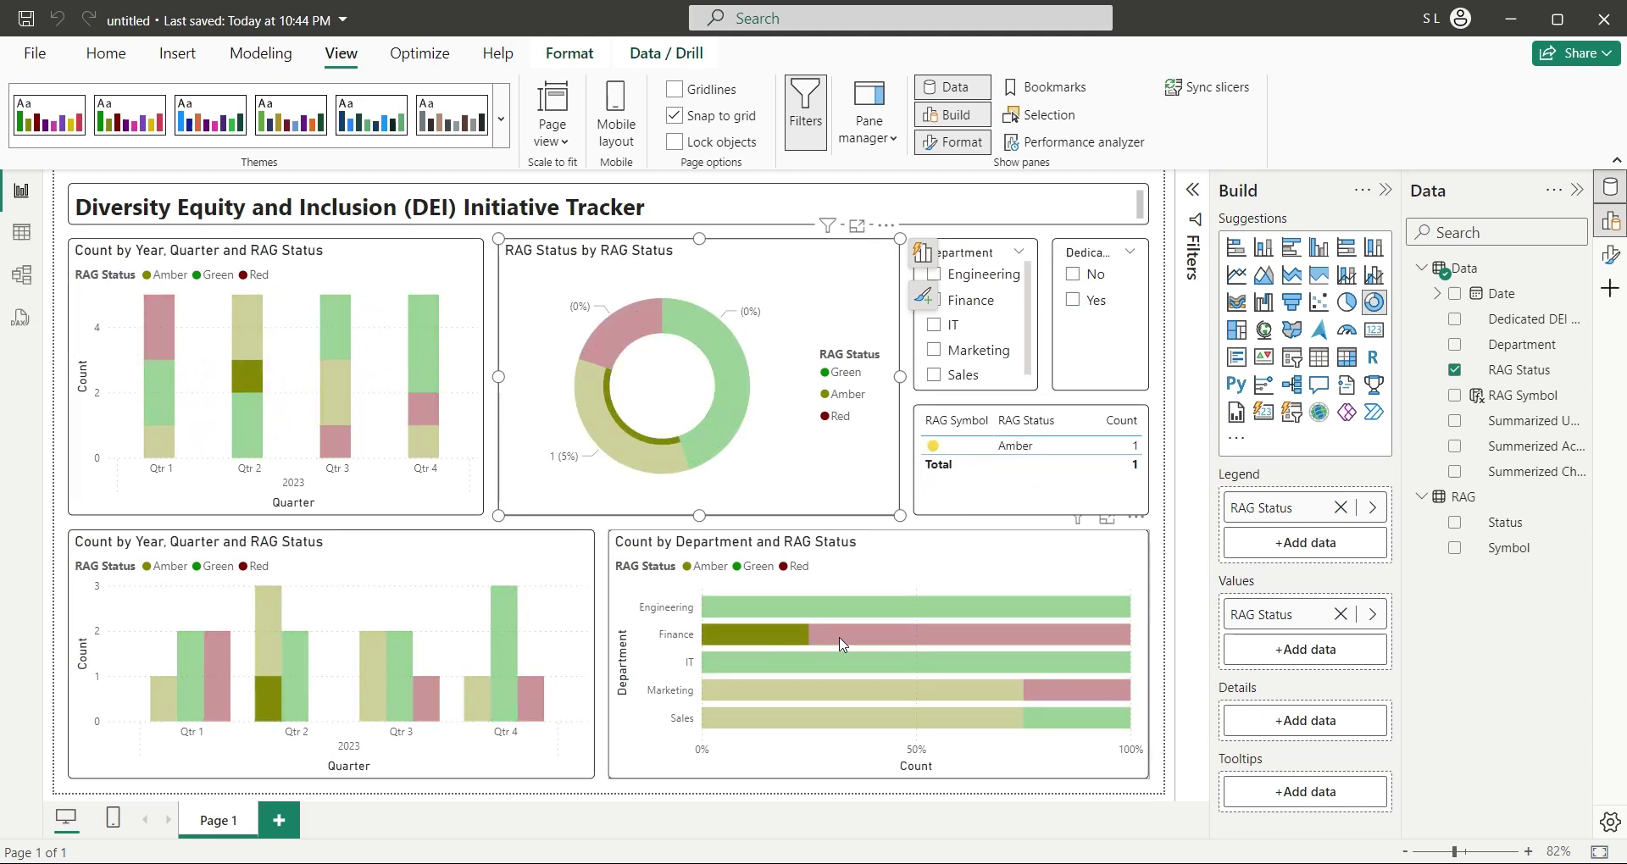
{"action": "left_click", "coordinate": [817, 634]}
{"action": "left_click", "coordinate": [822, 665]}
{"action": "left_click", "coordinate": [891, 690]}
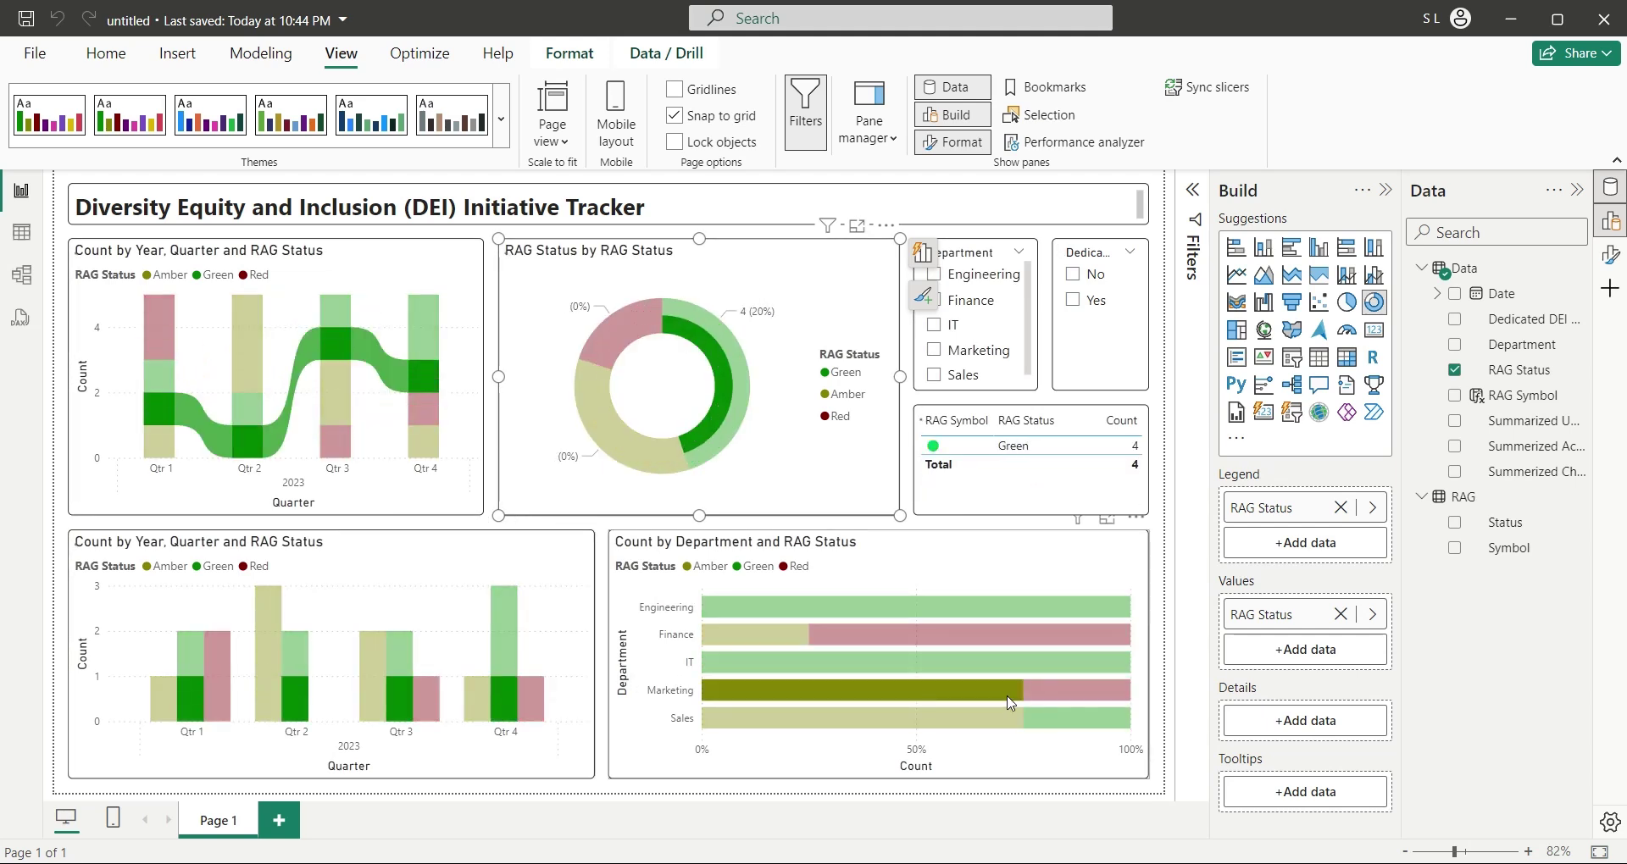
{"action": "left_click", "coordinate": [1038, 693]}
{"action": "left_click", "coordinate": [979, 730]}
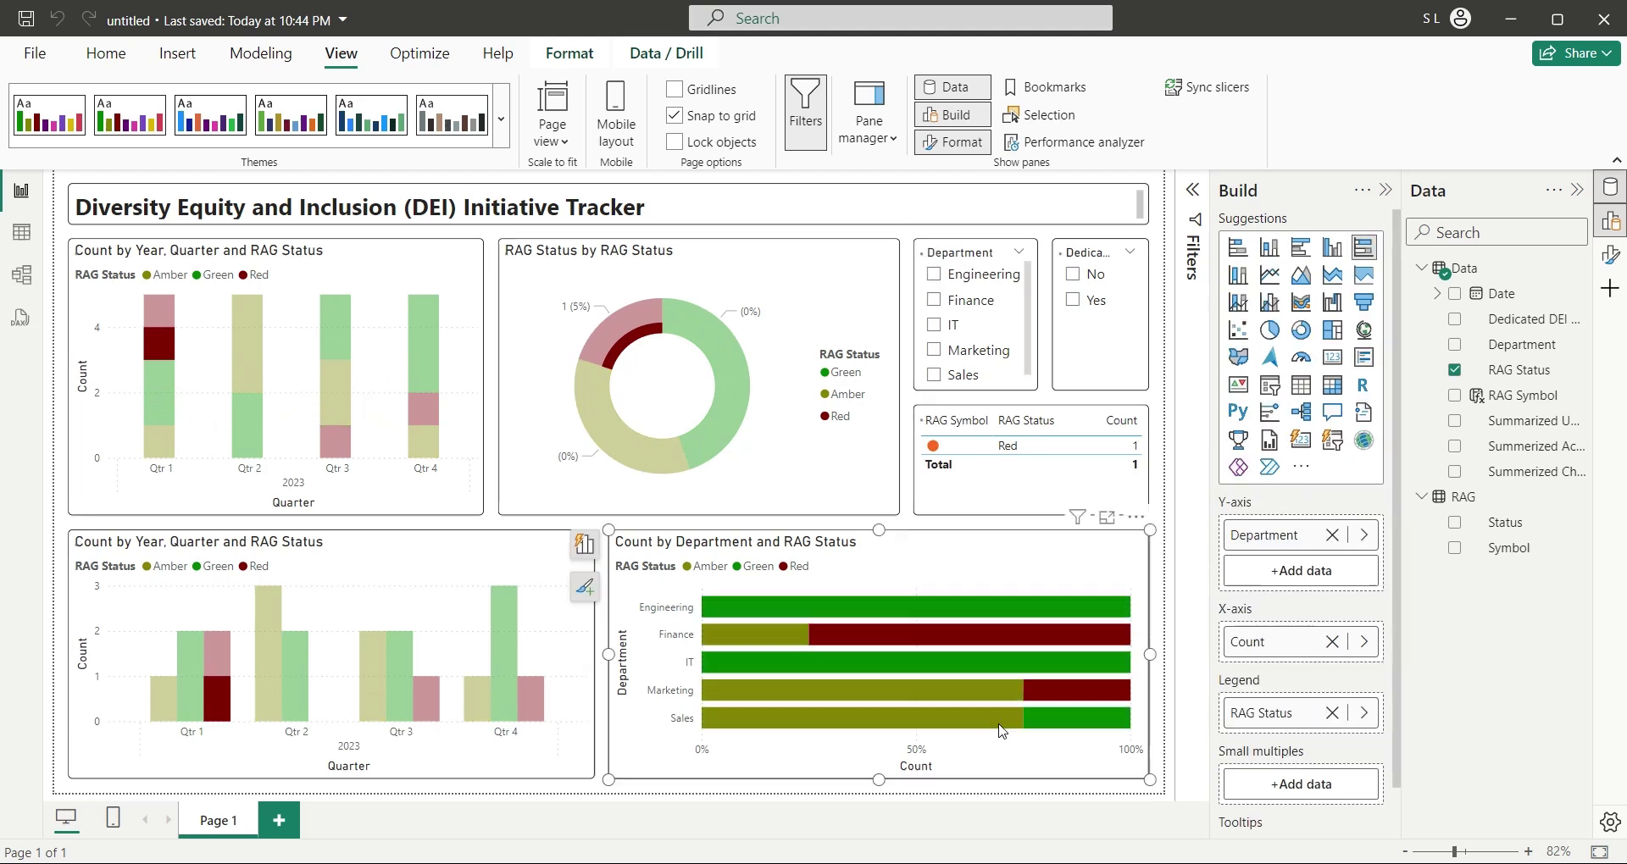
{"action": "left_click", "coordinate": [1061, 727]}
{"action": "left_click", "coordinate": [1062, 726]}
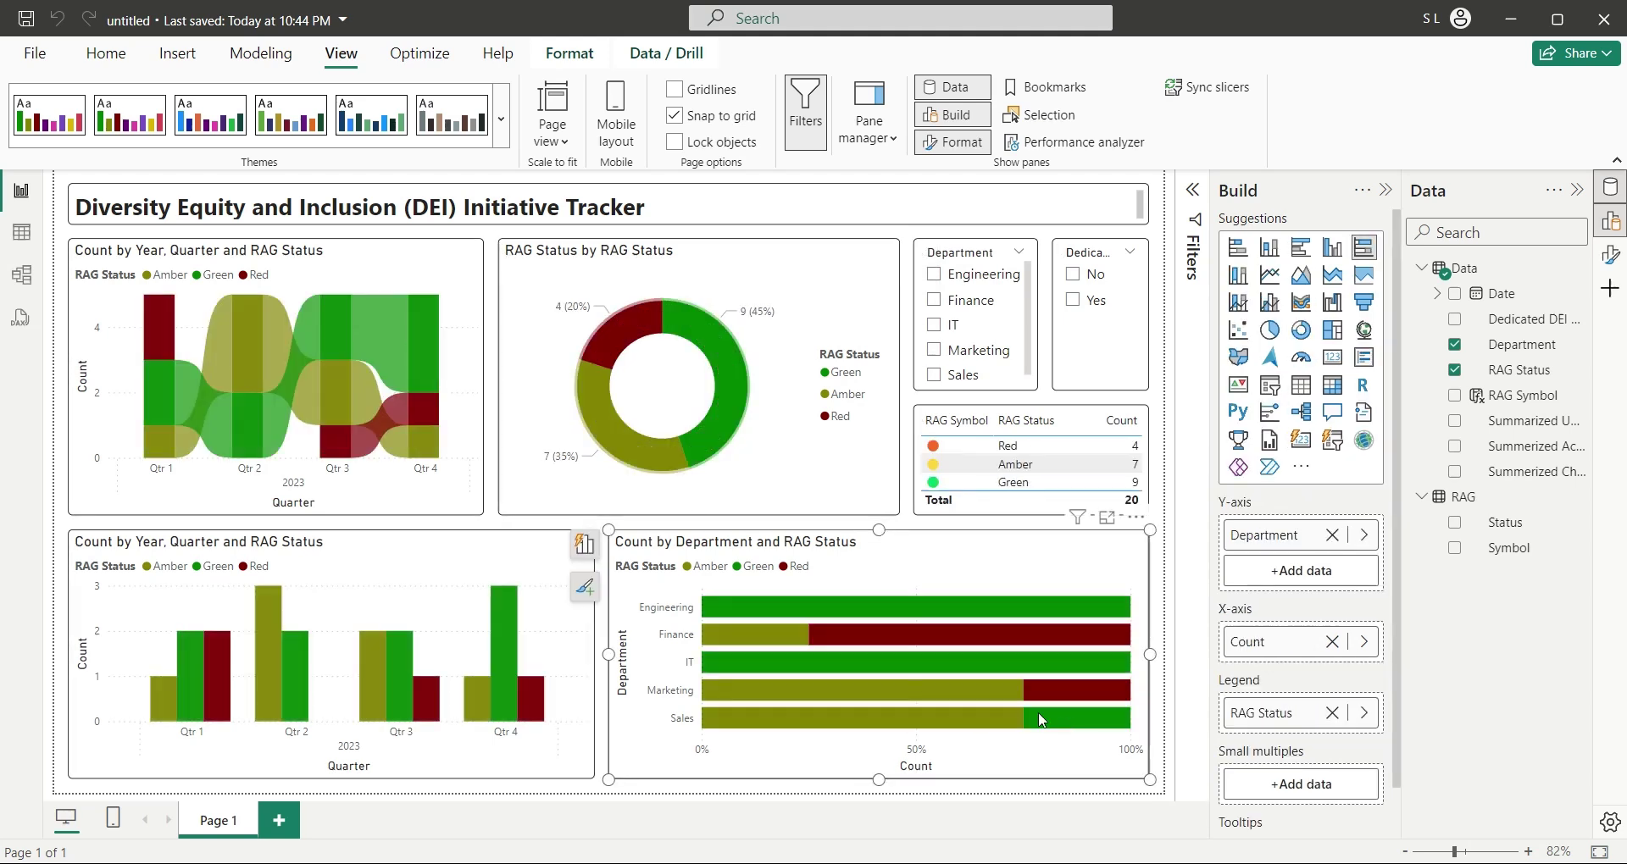
Filter the report by Engineering, Finance, IT, Marketing and Sales in turn with the Department slicer, then clear the filter.
{"action": "left_click", "coordinate": [940, 278]}
{"action": "left_click", "coordinate": [960, 312]}
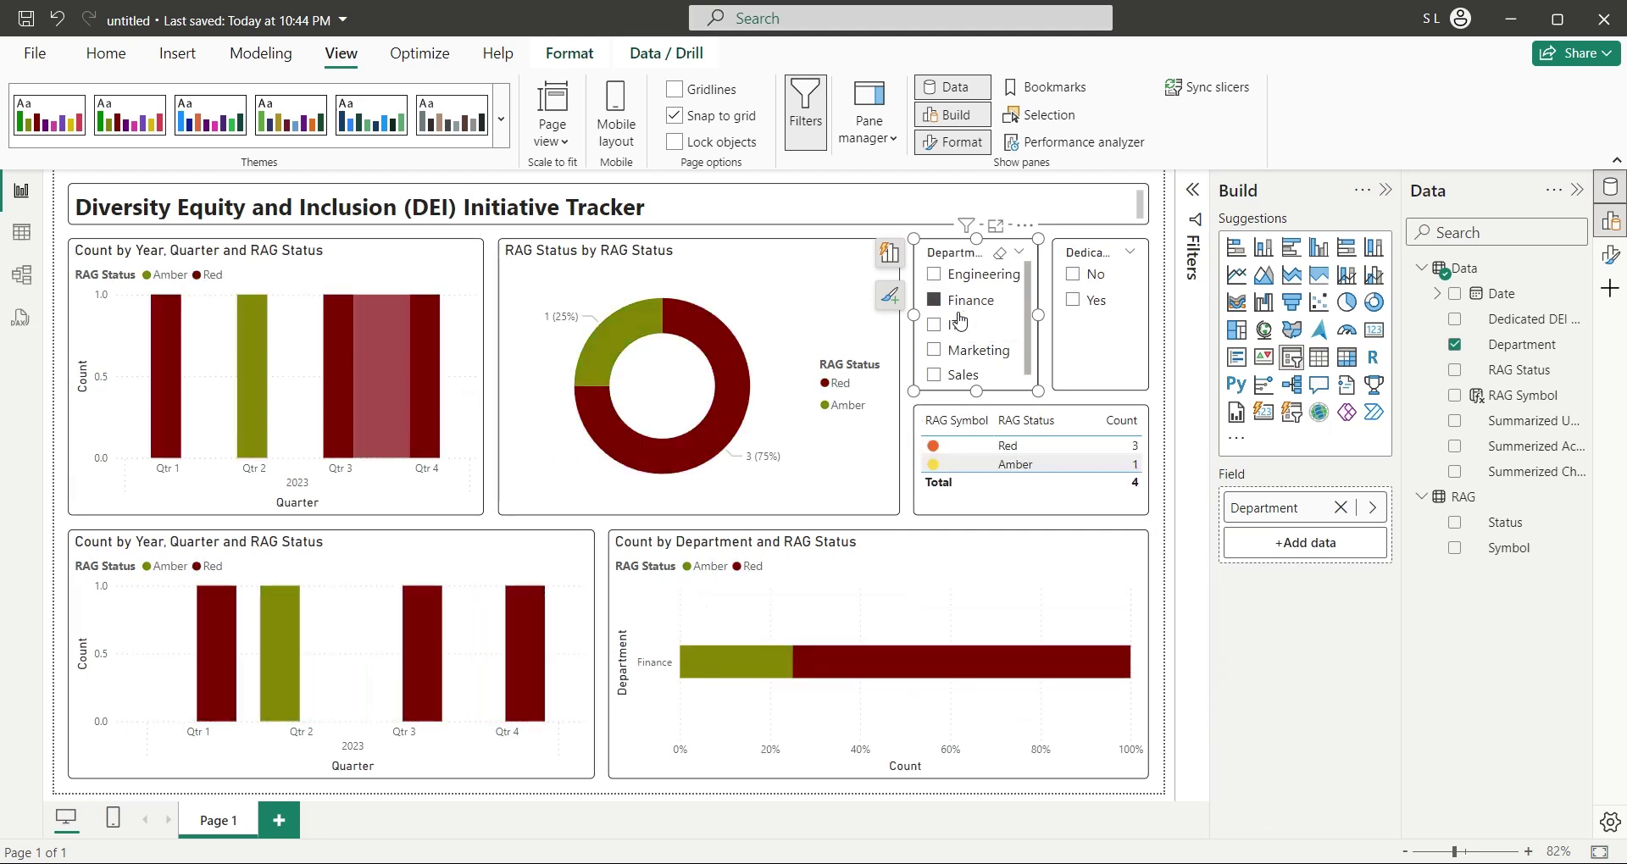
{"action": "left_click", "coordinate": [954, 327]}
{"action": "left_click", "coordinate": [952, 356]}
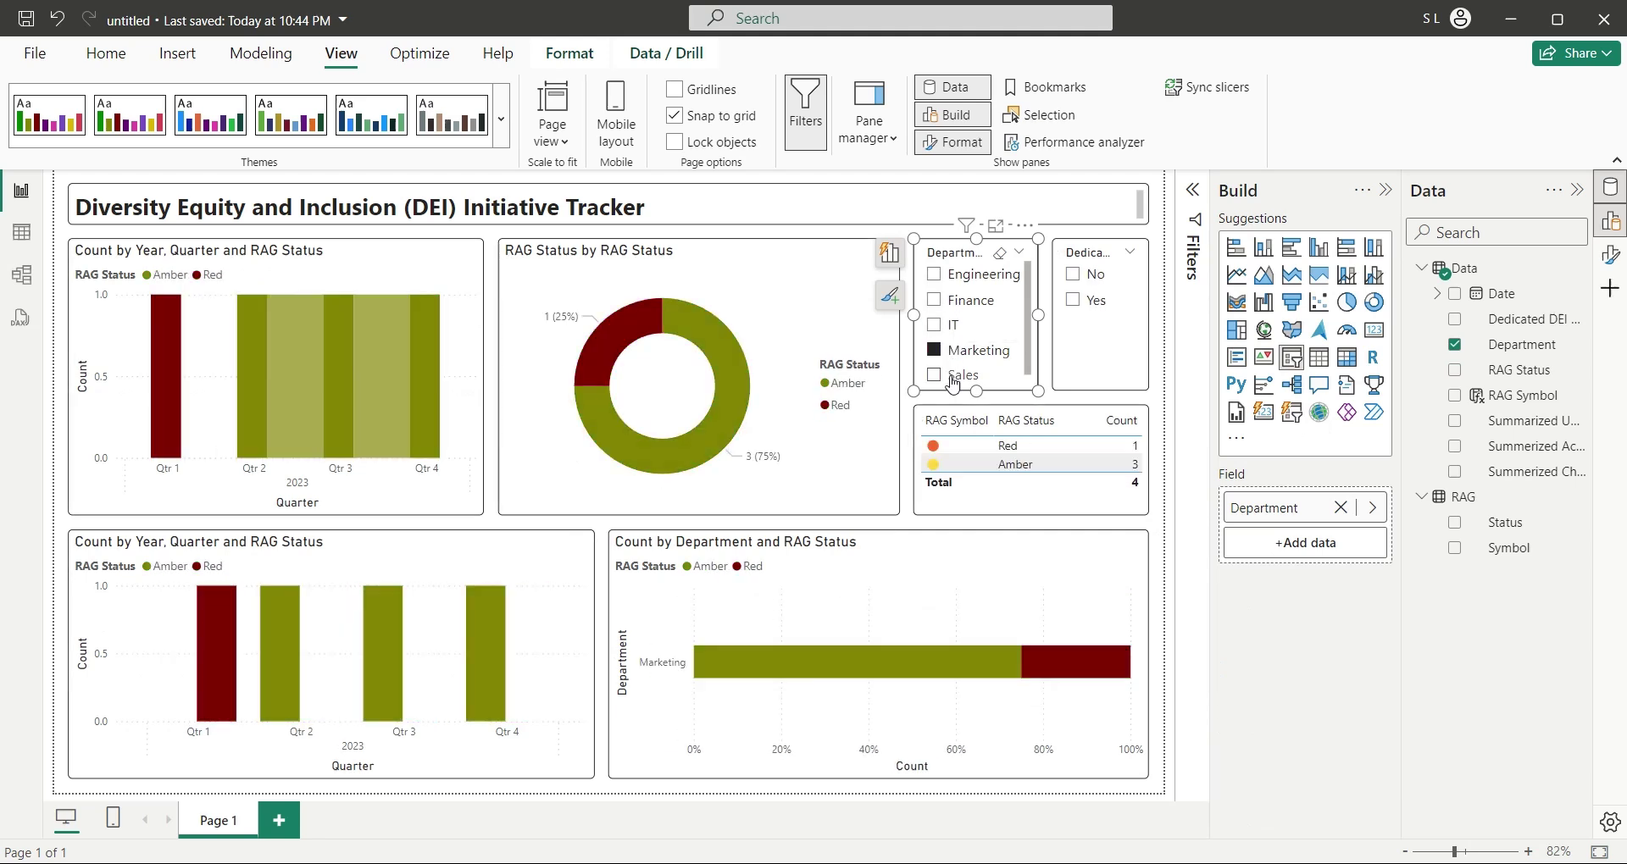
{"action": "left_click", "coordinate": [950, 377]}
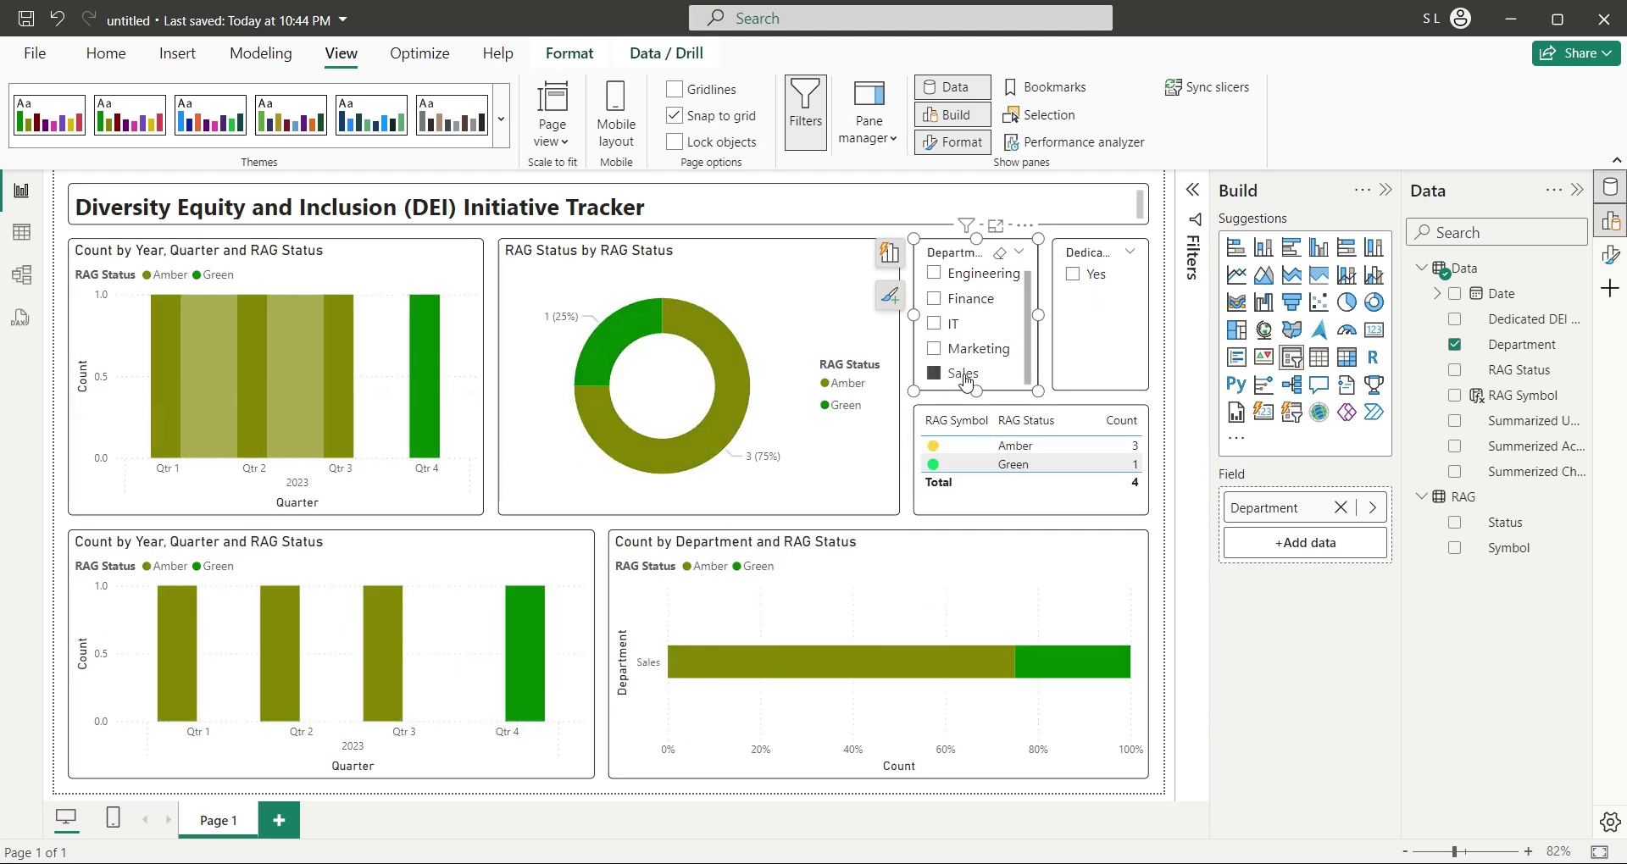
{"action": "left_click", "coordinate": [955, 378]}
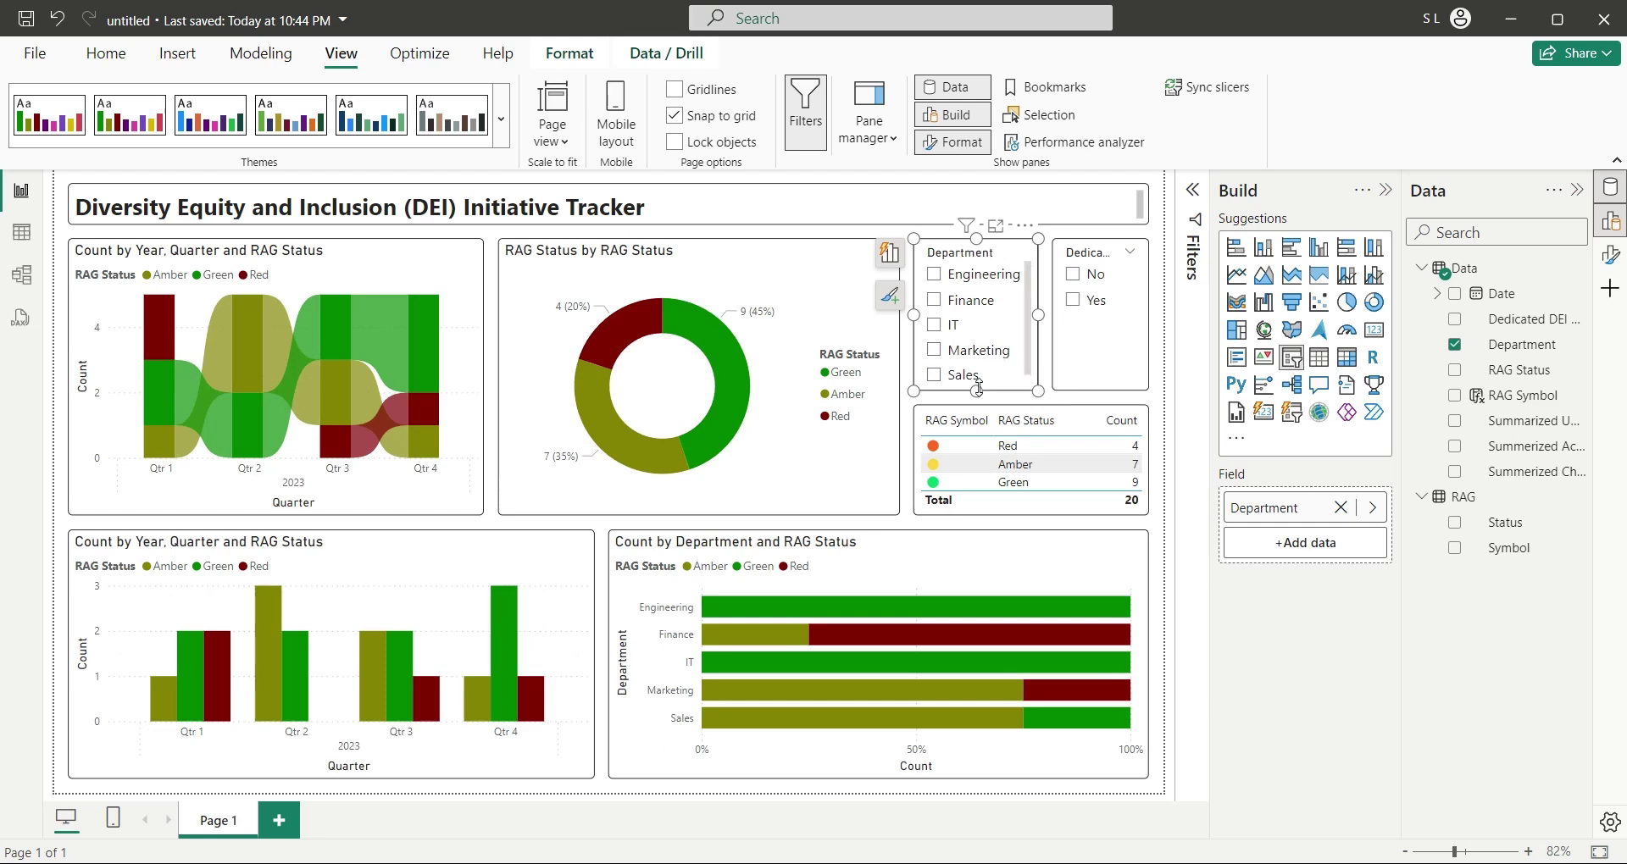